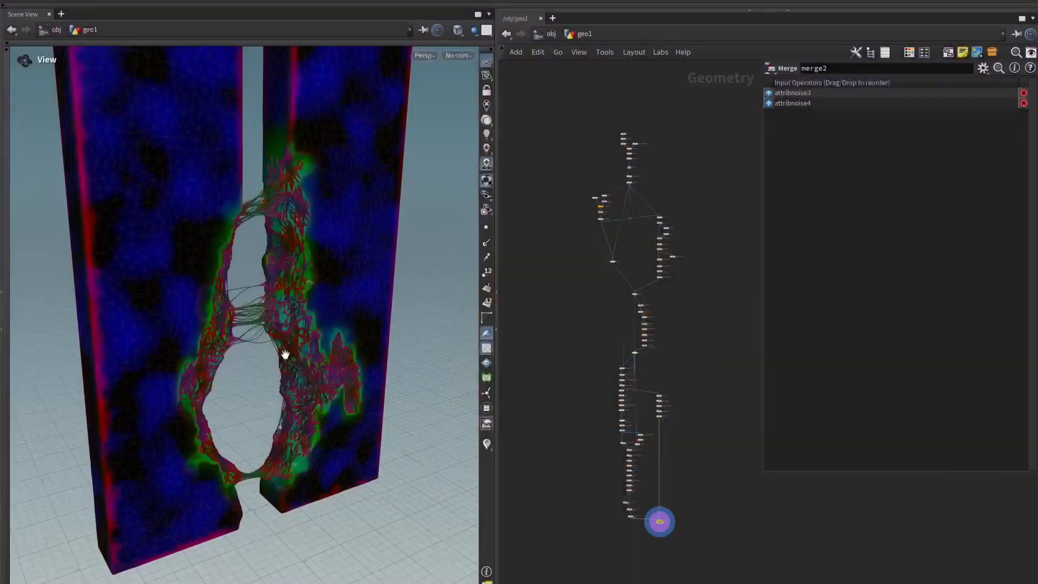
# - Examine the painted ruins model from several angles and look over its full node network down to merge2
pyautogui.moveTo(285, 354)
pyautogui.mouseDown()
pyautogui.moveTo(241, 364)
pyautogui.moveTo(301, 359)
pyautogui.moveTo(174, 326)
pyautogui.moveTo(348, 350)
pyautogui.moveTo(269, 359)
pyautogui.moveTo(298, 357)
pyautogui.mouseUp()
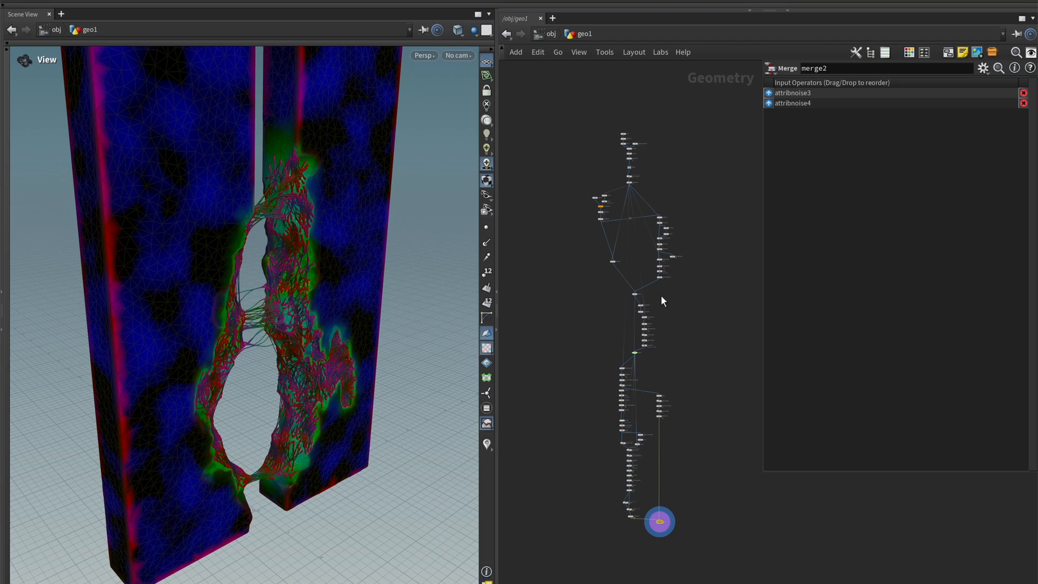
pyautogui.scroll(5, 660, 186)
pyautogui.moveTo(698, 130); pyautogui.dragTo(704, 159)
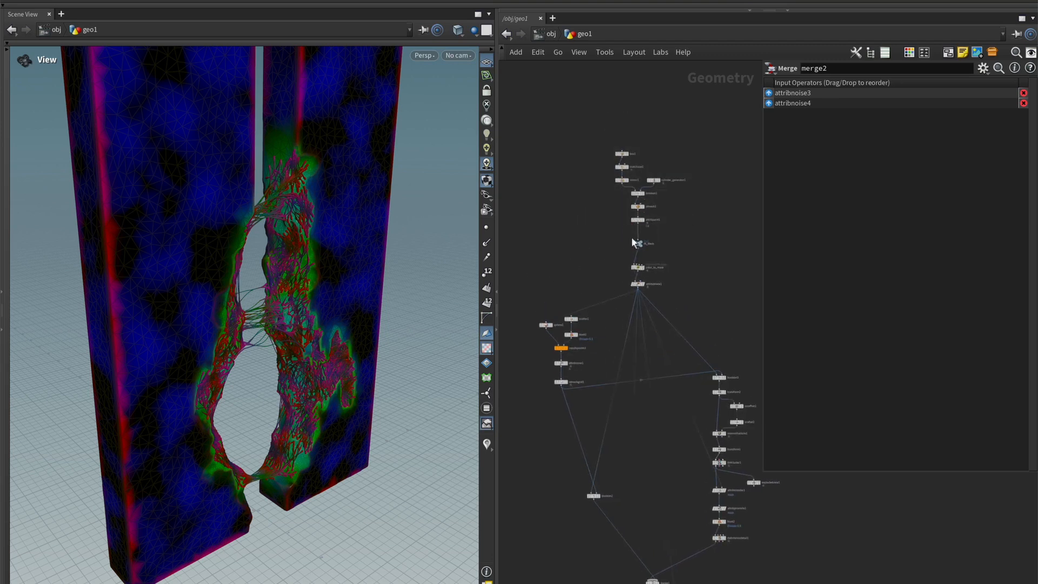
pyautogui.moveTo(691, 238); pyautogui.dragTo(679, 195, button='middle')
pyautogui.scroll(-8, 671, 216)
pyautogui.scroll(4, 679, 296)
pyautogui.moveTo(264, 333); pyautogui.dragTo(343, 394)
pyautogui.moveTo(283, 487); pyautogui.dragTo(302, 419)
pyautogui.scroll(5, 671, 292)
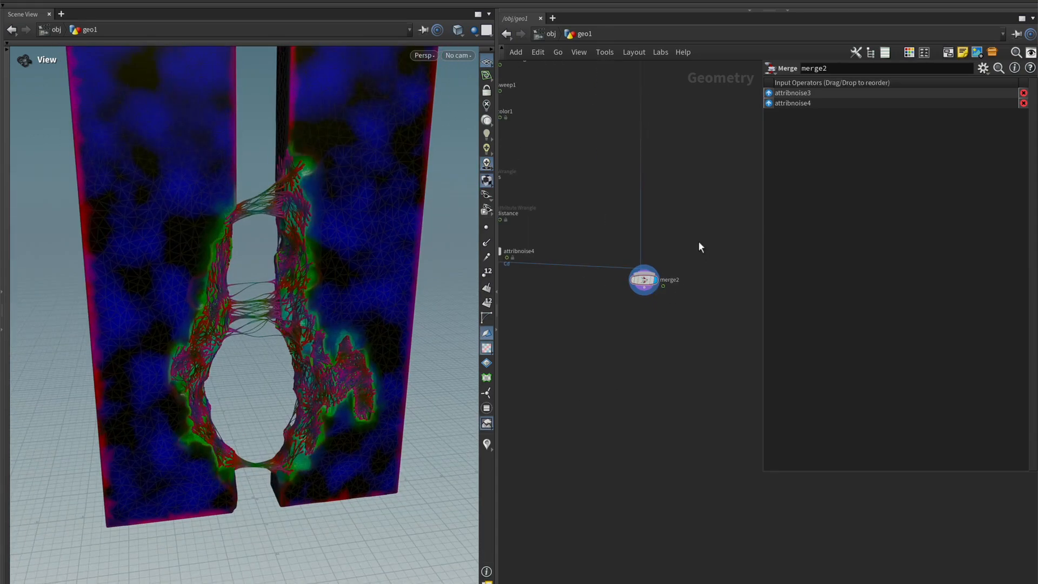
pyautogui.moveTo(341, 347); pyautogui.dragTo(371, 389)
pyautogui.moveTo(273, 429); pyautogui.dragTo(246, 421)
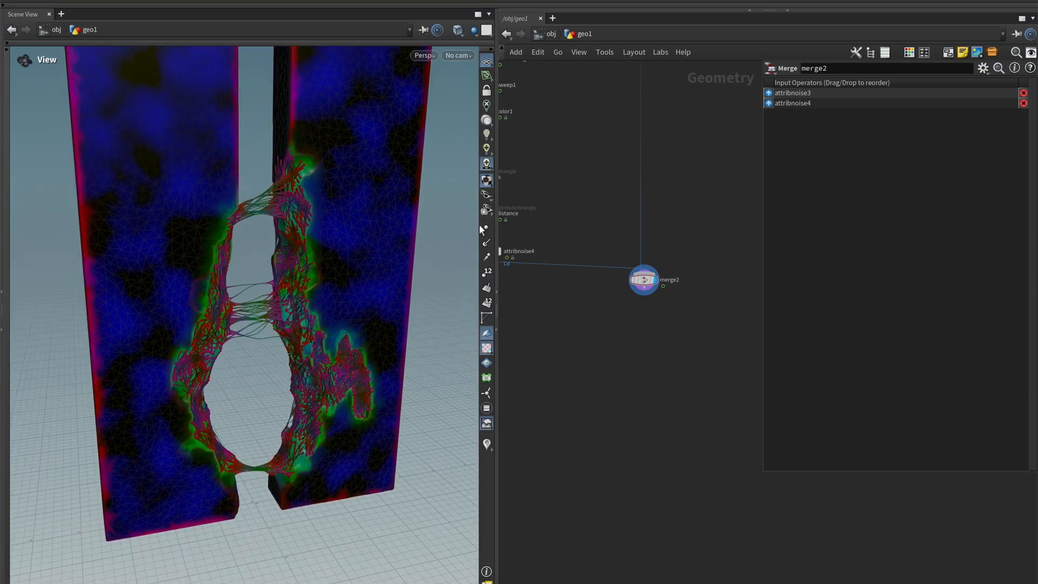
pyautogui.press('h')
pyautogui.scroll(5, 622, 447)
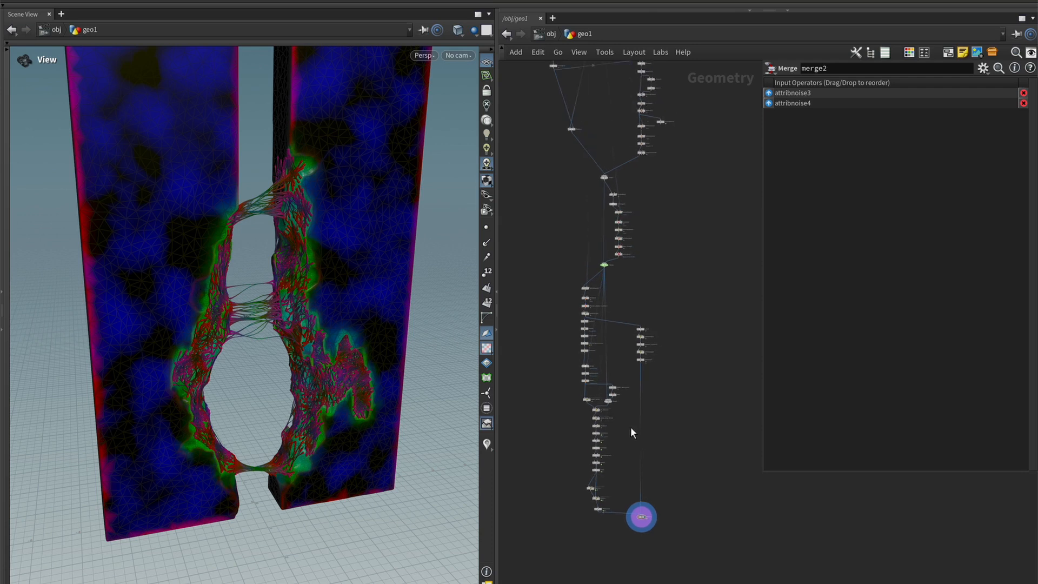
pyautogui.scroll(-1, 662, 402)
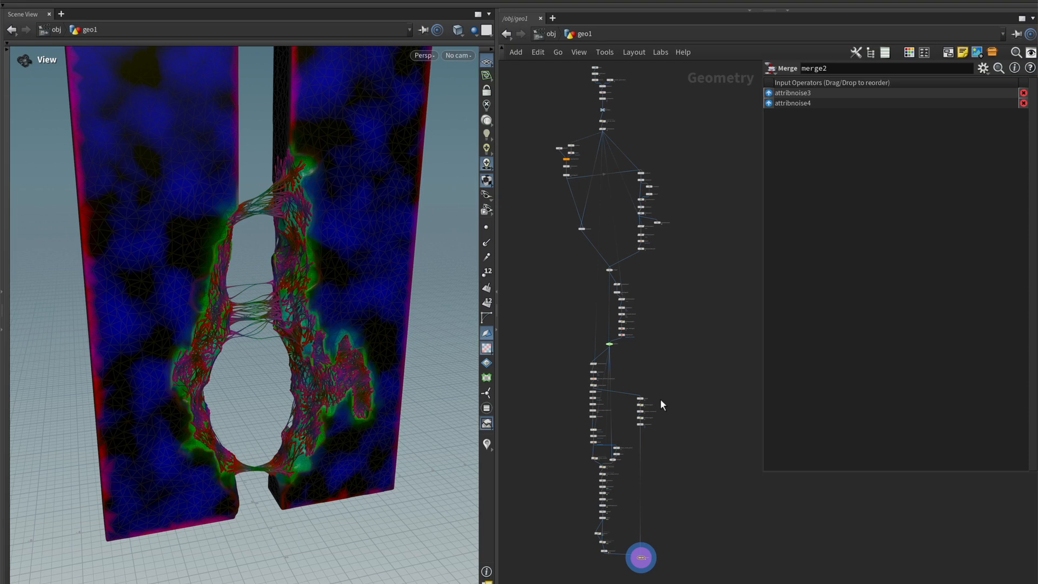
pyautogui.moveTo(715, 582); pyautogui.dragTo(517, 103)
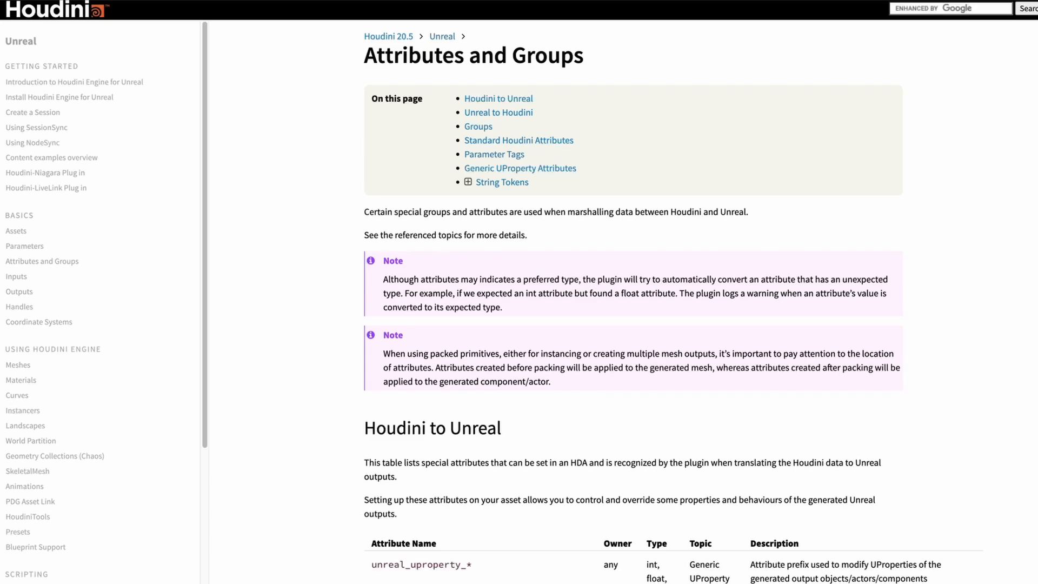
# - Look through the Houdini to Unreal attribute table in the Attributes and Groups documentation, including the unreal_instance entry
pyautogui.scroll(-7, 673, 307)
pyautogui.scroll(-15, 673, 308)
pyautogui.scroll(-12, 674, 307)
pyautogui.scroll(20, 673, 307)
pyautogui.scroll(4, 673, 307)
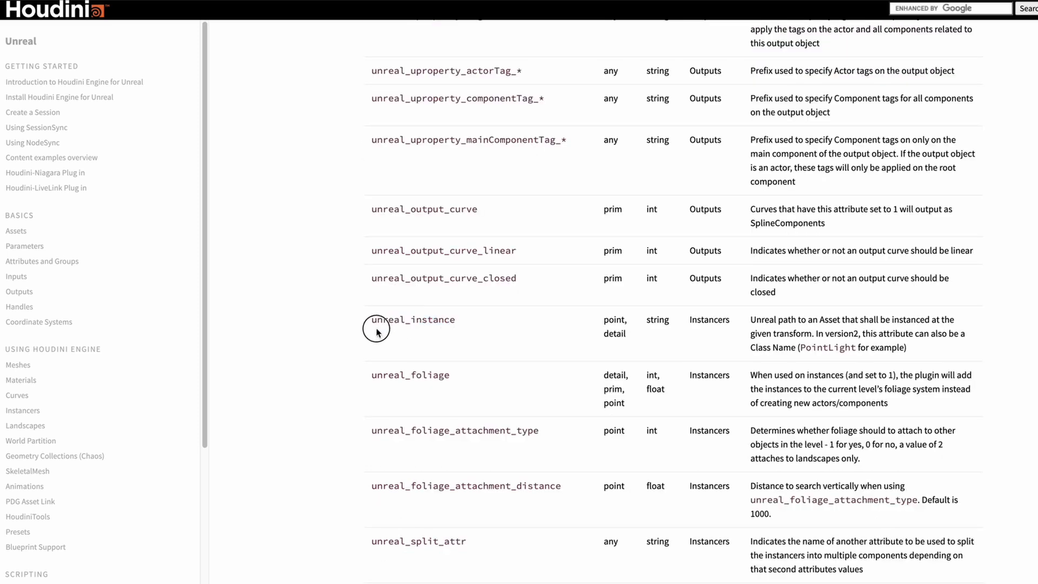
pyautogui.doubleClick(374, 326)
pyautogui.click(332, 347)
pyautogui.scroll(20, 359, 351)
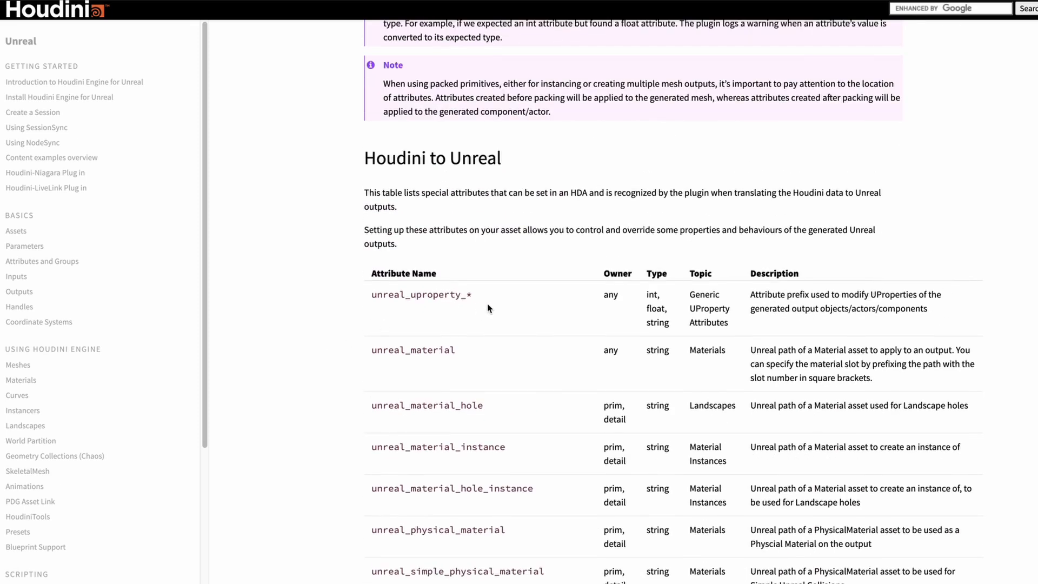
# - Read the unreal_uproperty_* and unreal_material entries in the Houdini to Unreal table
pyautogui.moveTo(371, 295); pyautogui.dragTo(487, 300)
pyautogui.click(478, 301)
pyautogui.click(467, 295)
pyautogui.click(484, 301)
pyautogui.scroll(-15, 478, 295)
pyautogui.scroll(8, 478, 295)
pyautogui.scroll(7, 524, 199)
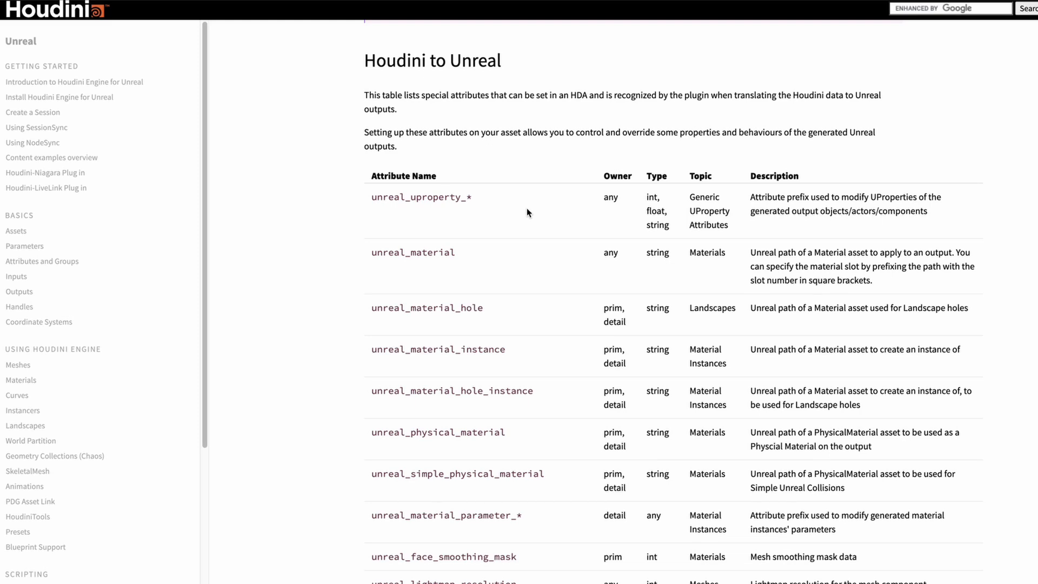
pyautogui.moveTo(459, 254); pyautogui.dragTo(372, 257)
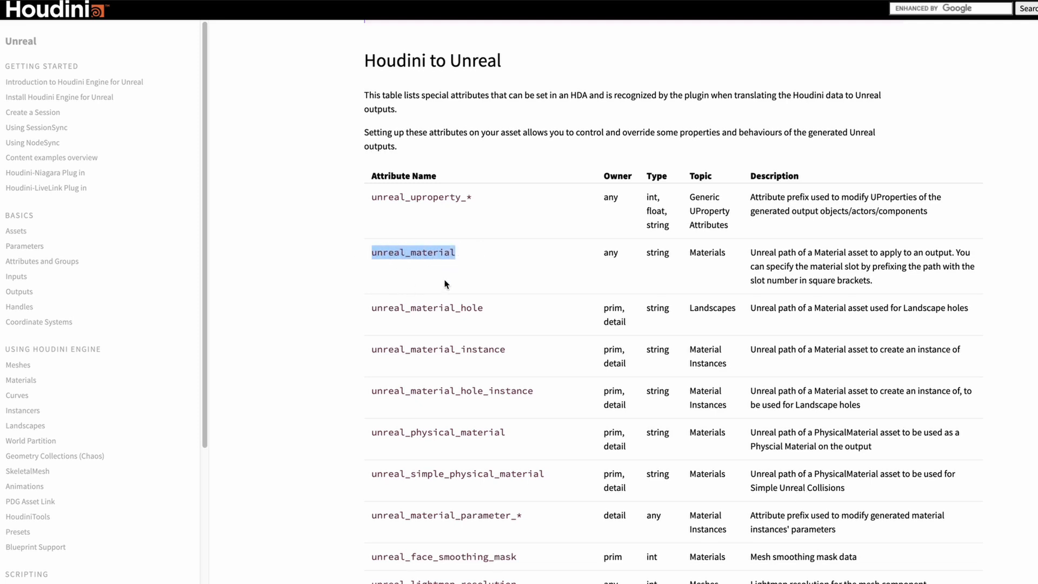
pyautogui.click(461, 255)
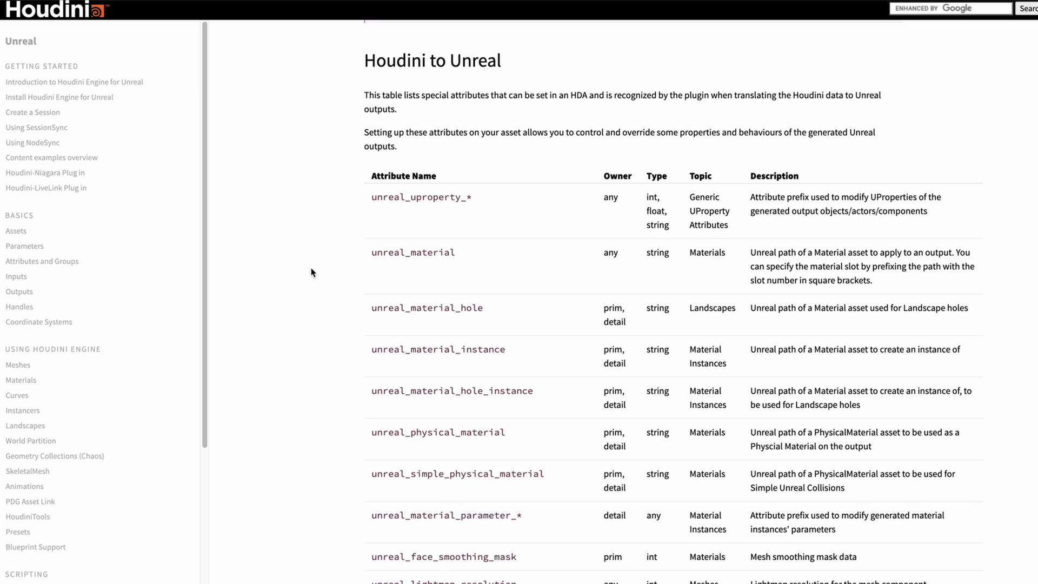
pyautogui.click(372, 256)
pyautogui.moveTo(372, 256); pyautogui.dragTo(453, 258)
pyautogui.click(464, 262)
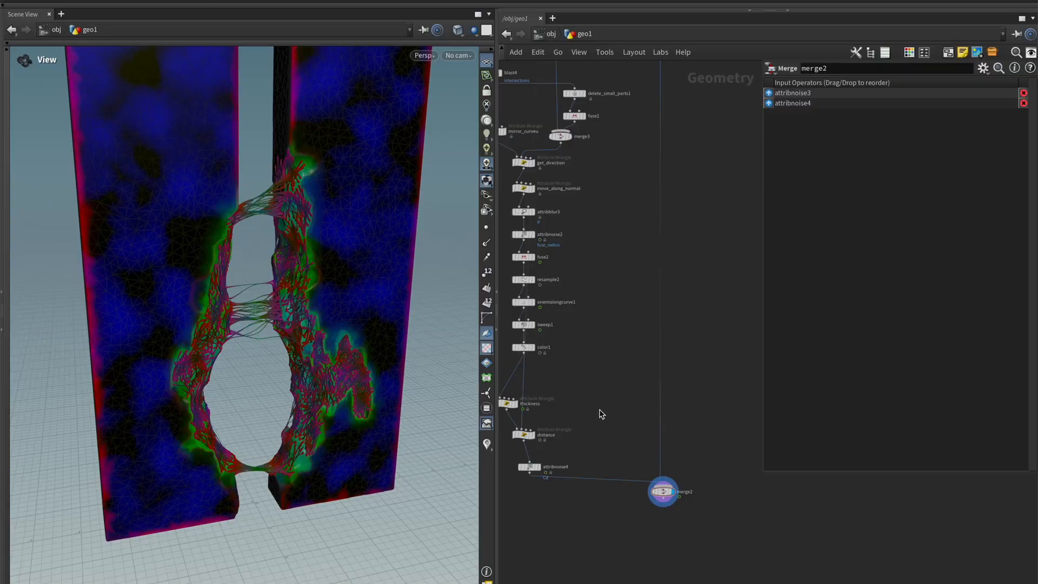
# - Collapse all nodes downstream of attribpaint1, through merge2, into a single subnet
pyautogui.scroll(-5, 598, 412)
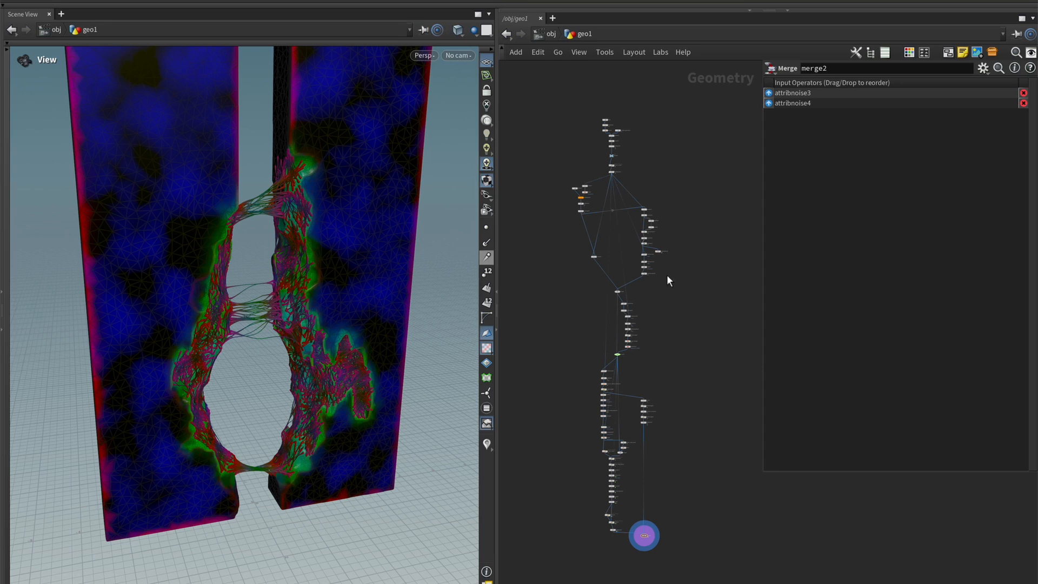
pyautogui.moveTo(703, 574); pyautogui.dragTo(553, 153)
pyautogui.scroll(10, 583, 248)
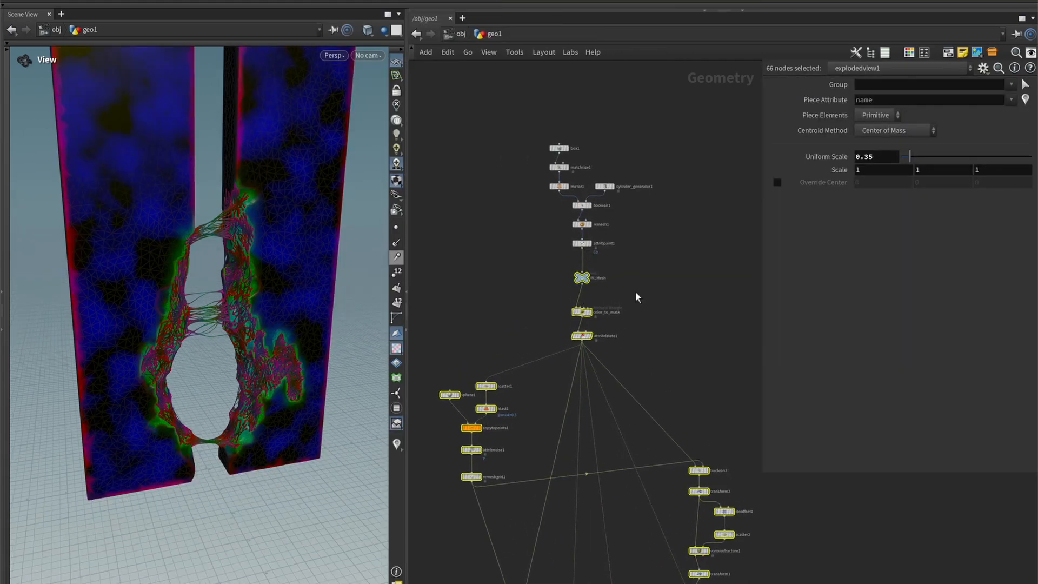
pyautogui.scroll(-10, 589, 223)
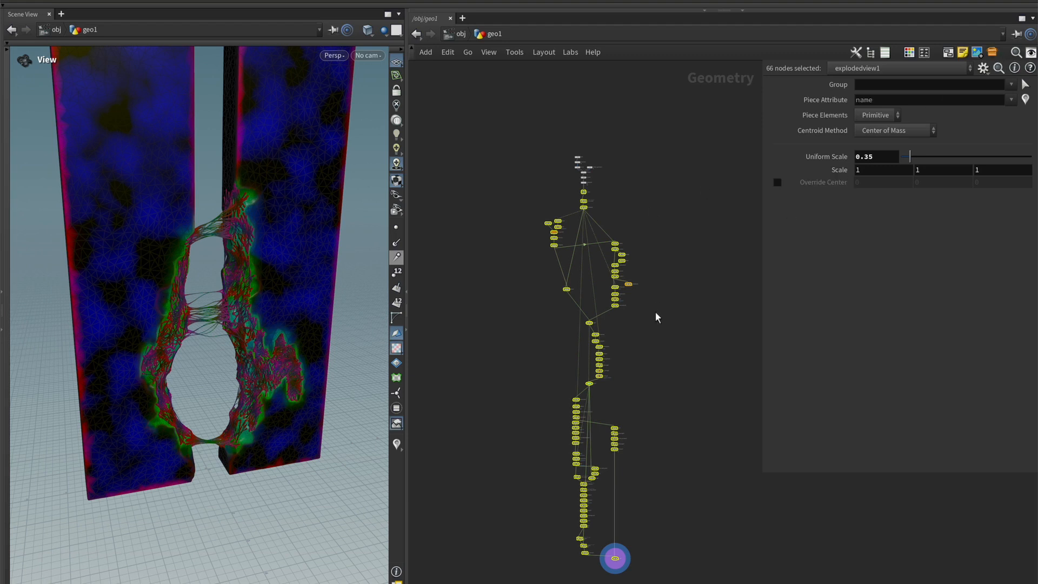
pyautogui.hotkey('shift', 'c')
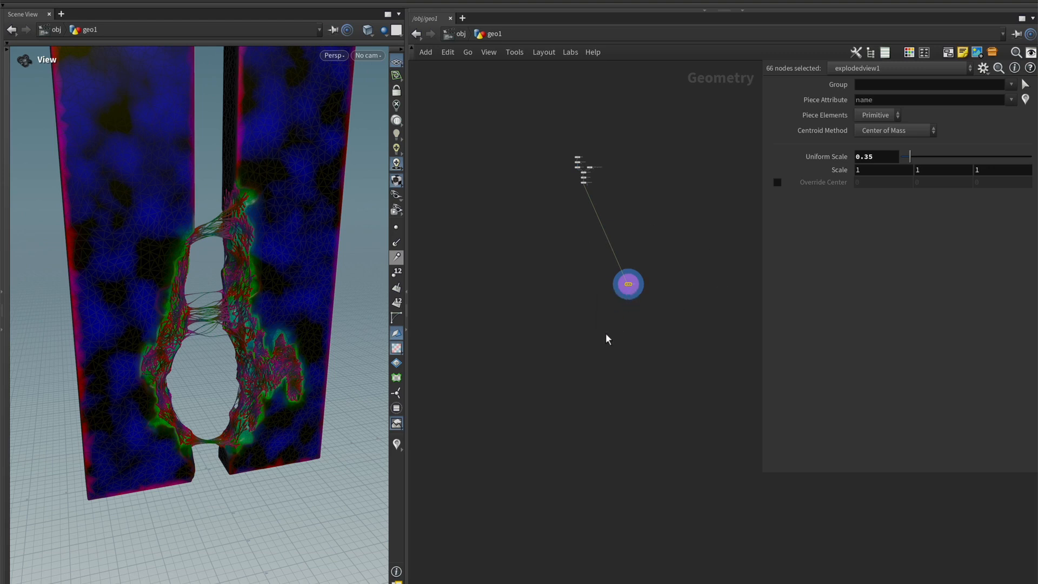
# - Place the new subnet directly below attribpaint1 in the network
pyautogui.moveTo(717, 359); pyautogui.dragTo(492, 274)
pyautogui.scroll(3, 497, 281)
pyautogui.scroll(-1, 670, 303)
pyautogui.moveTo(692, 297); pyautogui.dragTo(668, 361, button='middle')
pyautogui.scroll(-2, 673, 319)
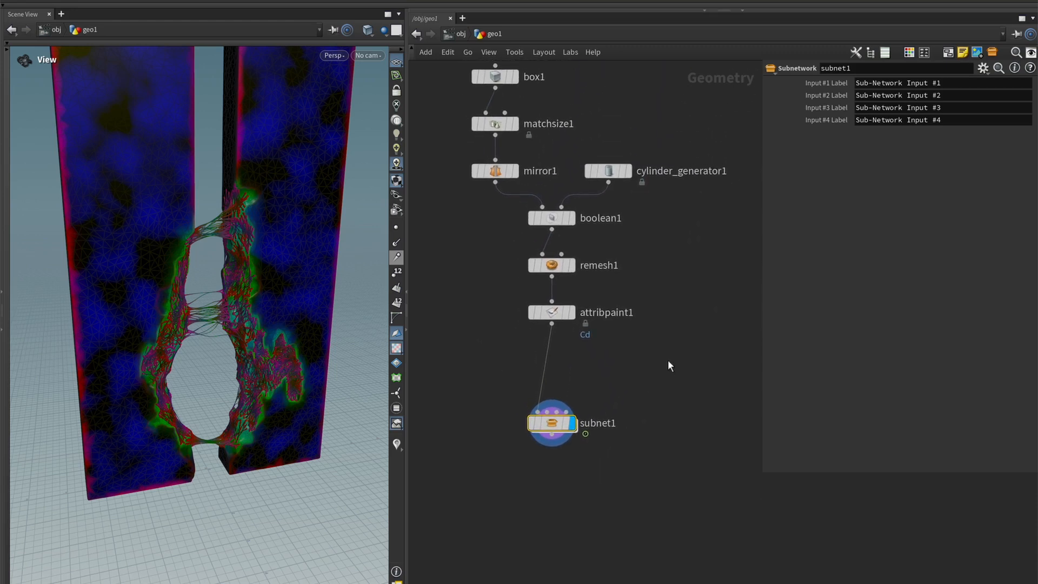
# - Start a new digital asset from subnet1 and label it GROT Ruins
pyautogui.rightClick(551, 423)
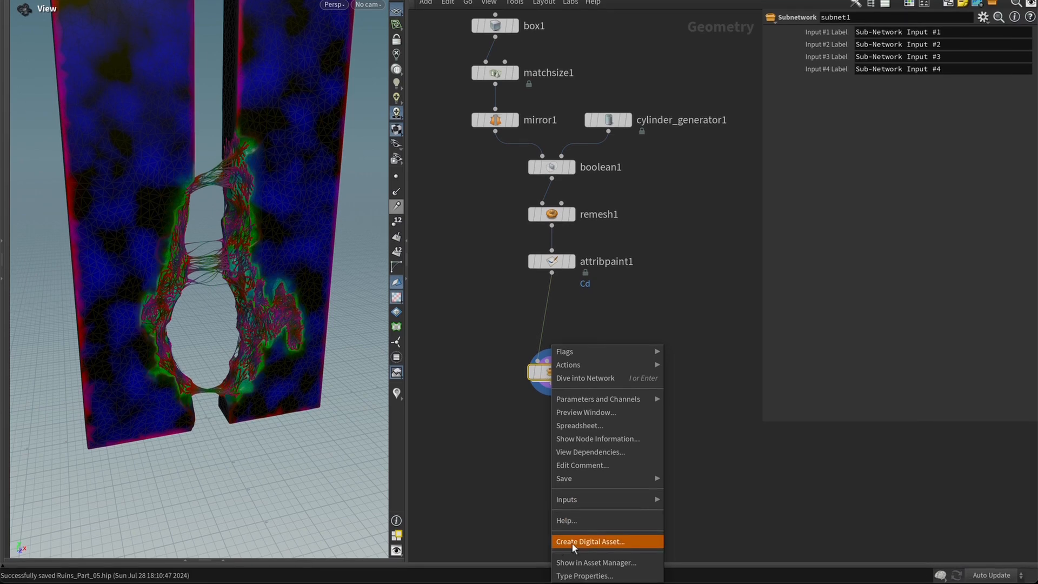
pyautogui.click(634, 546)
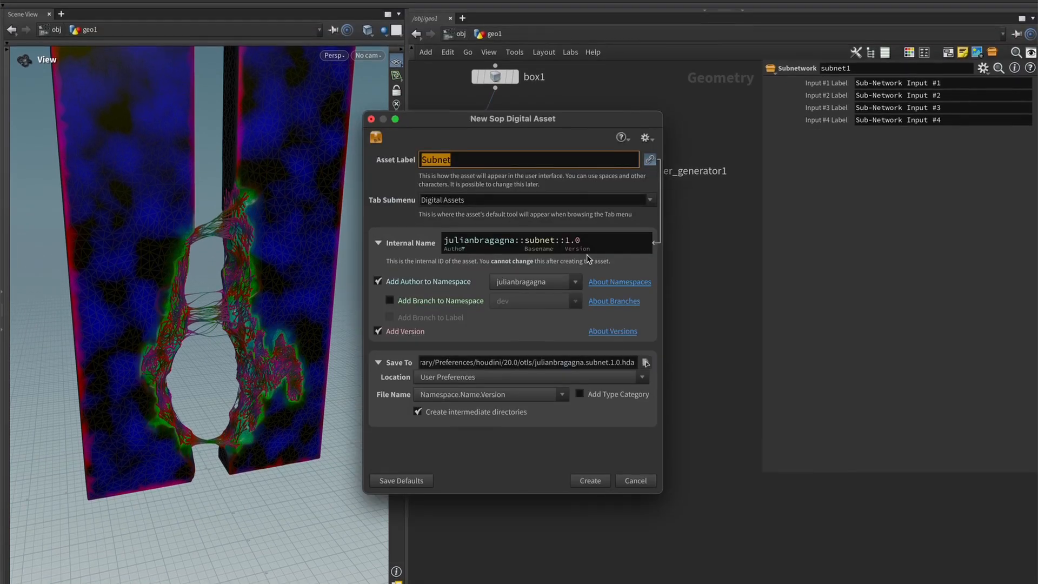
pyautogui.moveTo(559, 118); pyautogui.dragTo(355, 149)
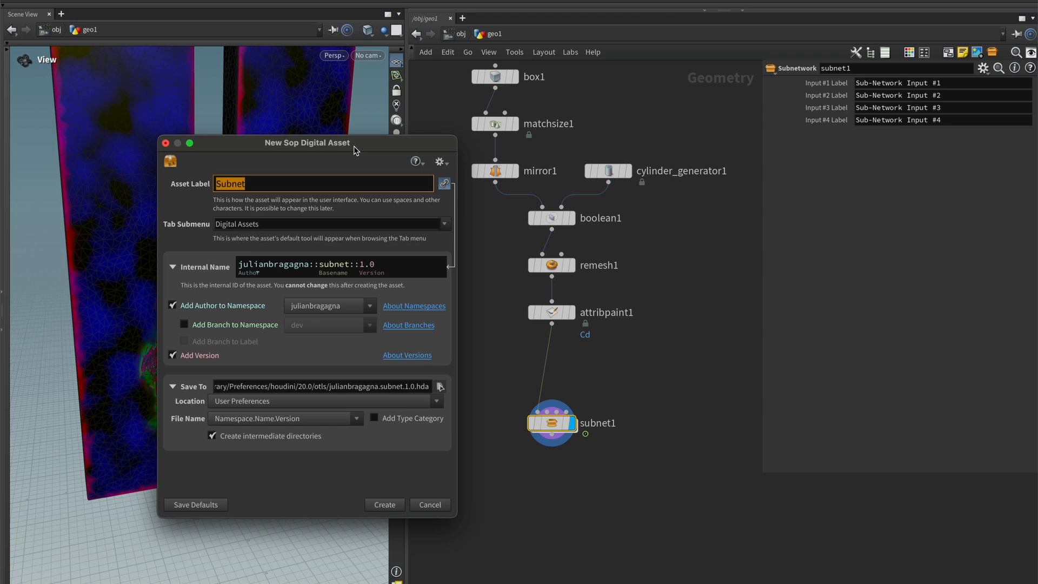
pyautogui.write('GROT Ruins')
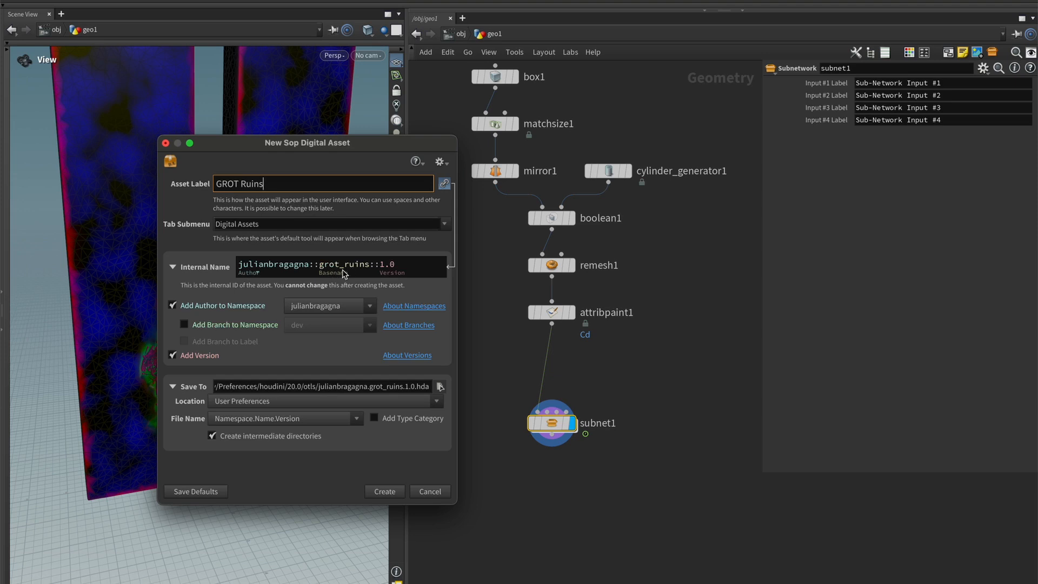
pyautogui.press('BackSpace')
pyautogui.press('BackSpace')
pyautogui.press('BackSpace')
pyautogui.write('ins')
pyautogui.press('Tab')
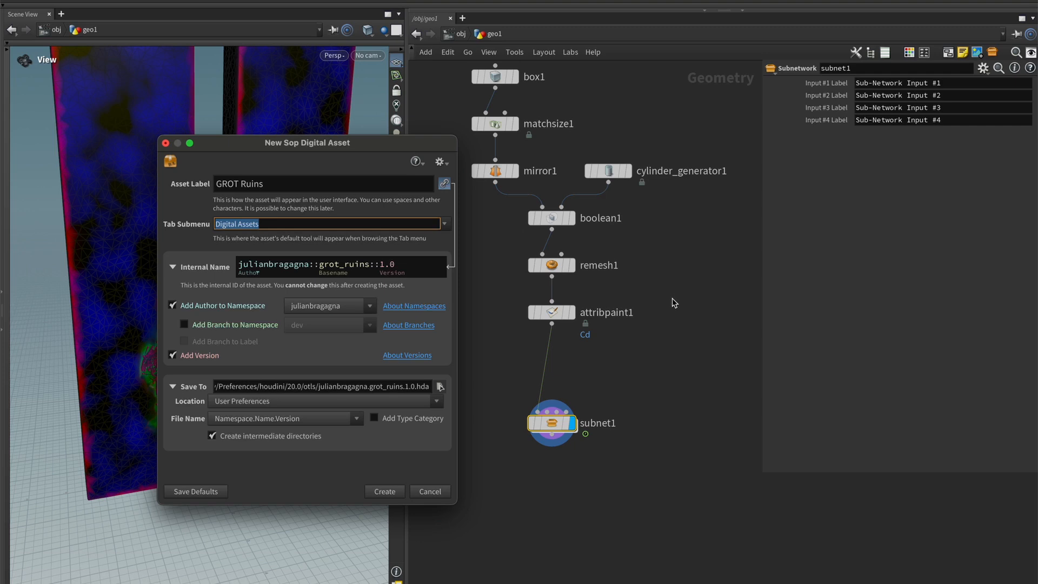
# - Check the existing node categories, set the asset's Tab Submenu to GROT, and exclude the author from its namespace
pyautogui.press('Tab')
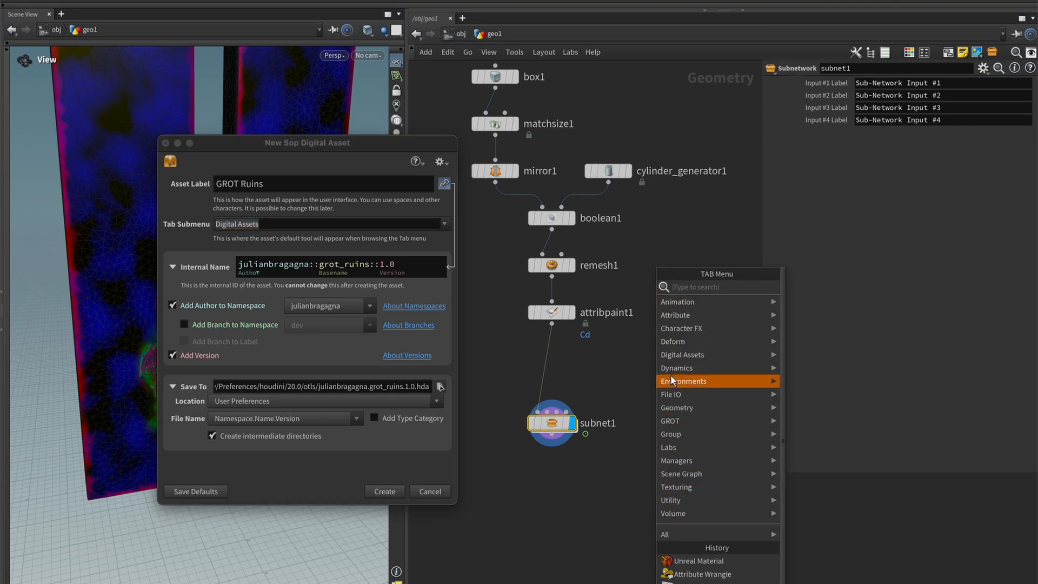
pyautogui.moveTo(674, 329)
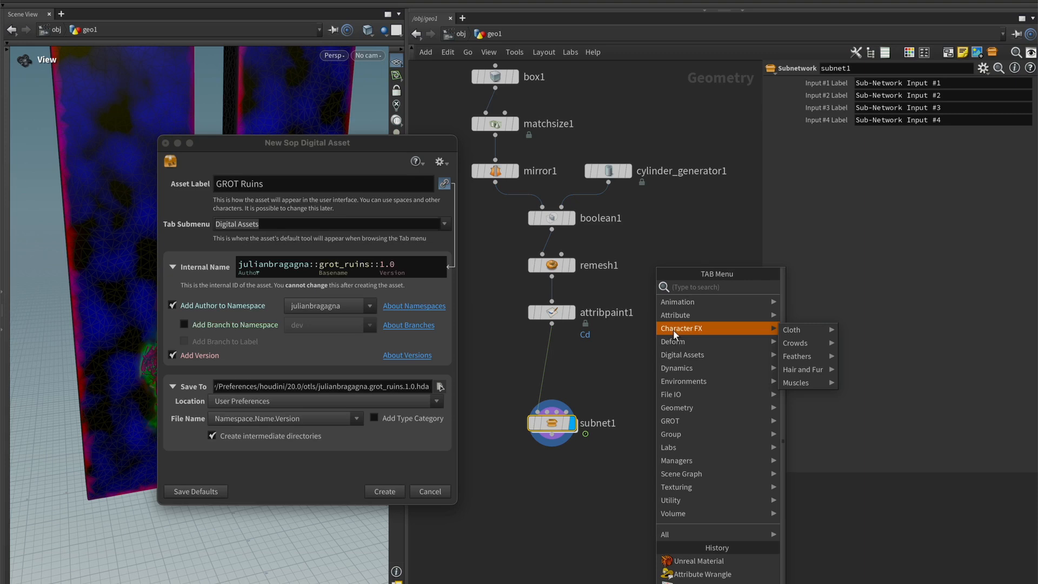
pyautogui.moveTo(679, 447)
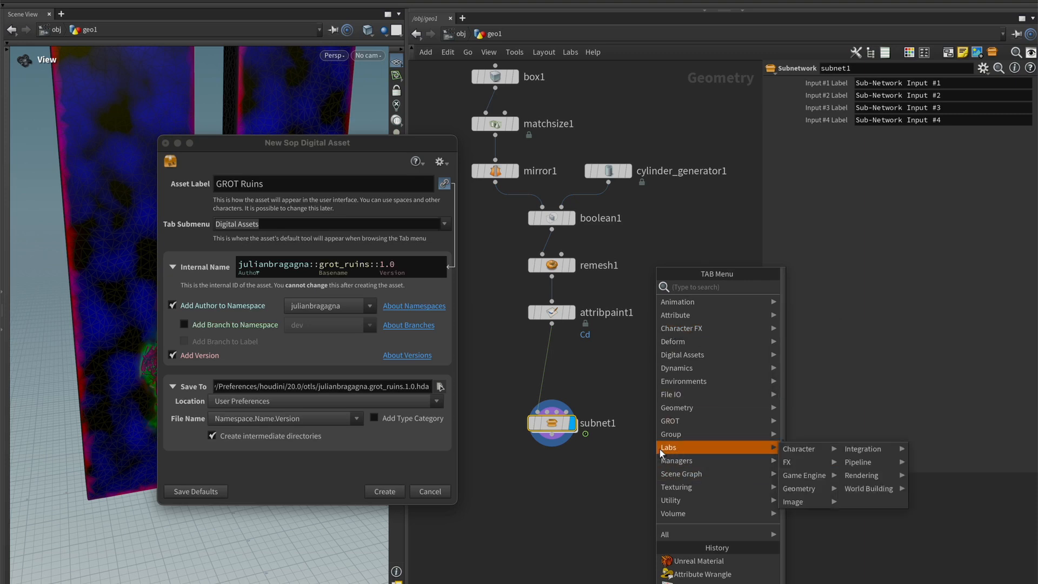
pyautogui.moveTo(673, 355)
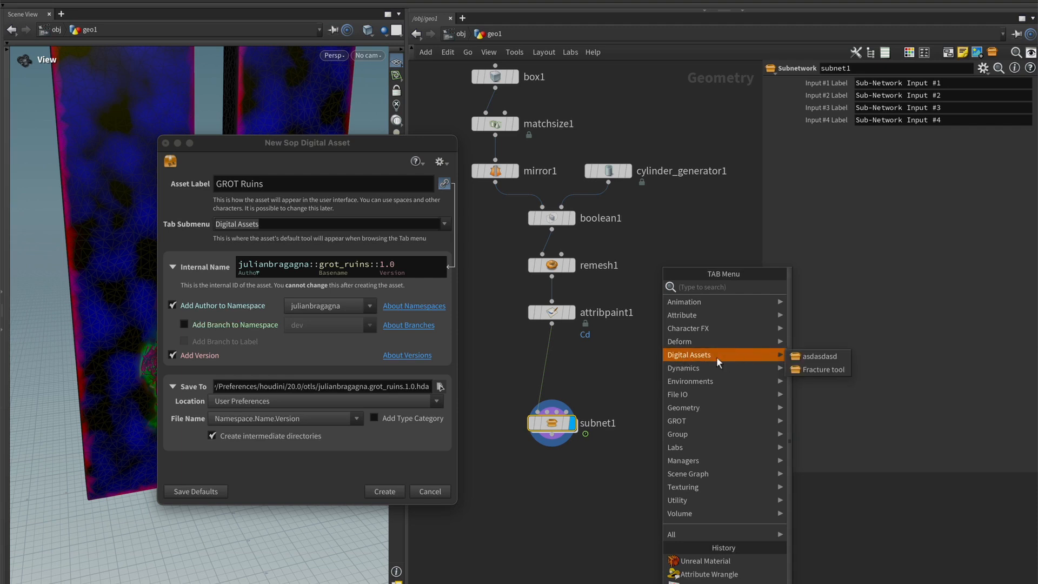
pyautogui.moveTo(687, 420)
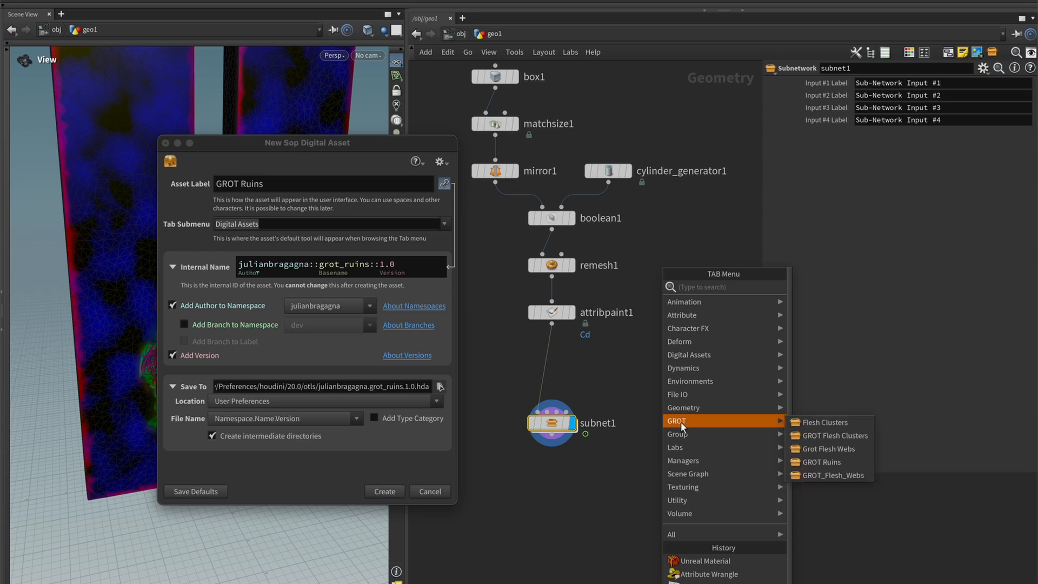
pyautogui.tripleClick(279, 225)
pyautogui.write('GRIT')
pyautogui.press('BackSpace')
pyautogui.press('BackSpace')
pyautogui.write('OT')
pyautogui.click(173, 304)
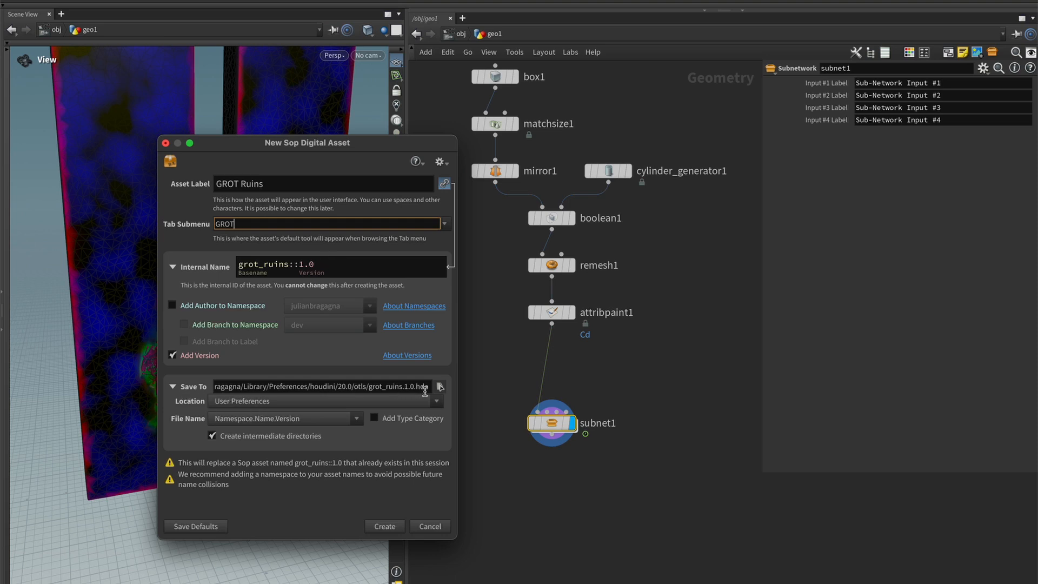
# - Check the save path ending in otls/grot_ruins.1.0.hda and create the digital asset
pyautogui.moveTo(427, 390); pyautogui.dragTo(146, 388)
pyautogui.click(221, 388)
pyautogui.moveTo(215, 388); pyautogui.dragTo(505, 393)
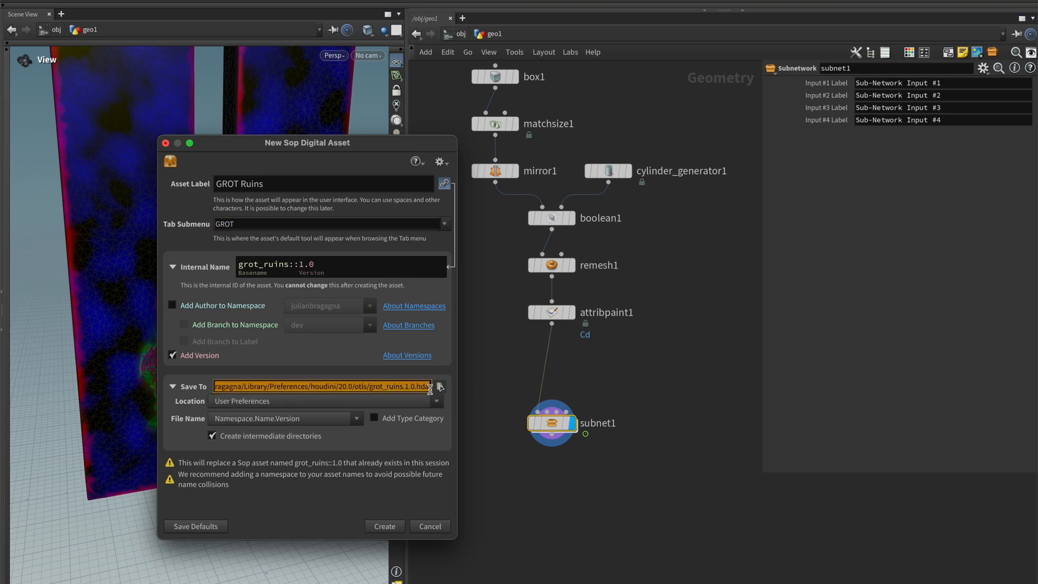
pyautogui.click(428, 388)
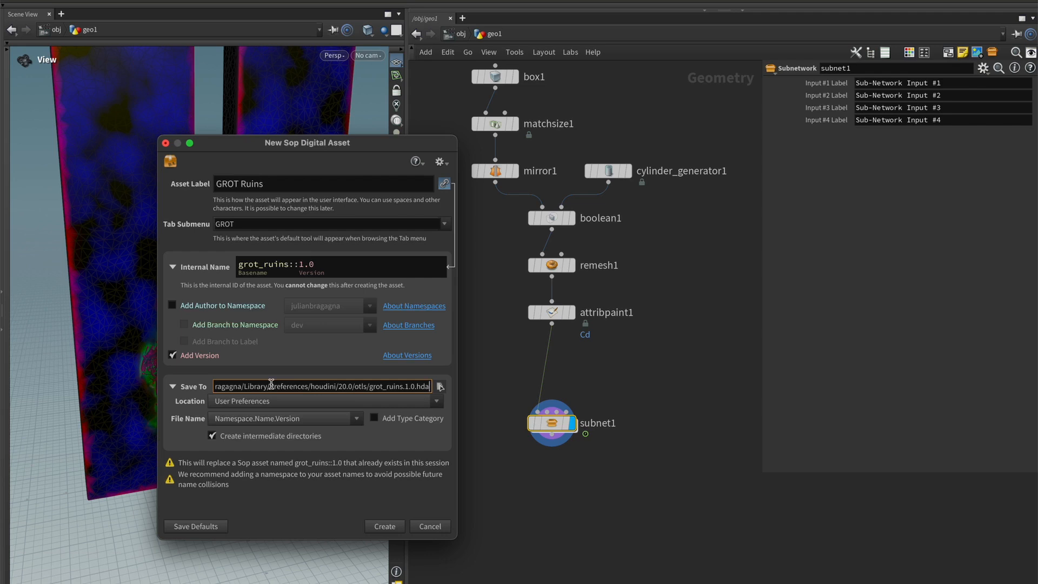
pyautogui.click(356, 387)
pyautogui.moveTo(355, 387); pyautogui.dragTo(367, 388)
pyautogui.click(383, 388)
pyautogui.click(388, 533)
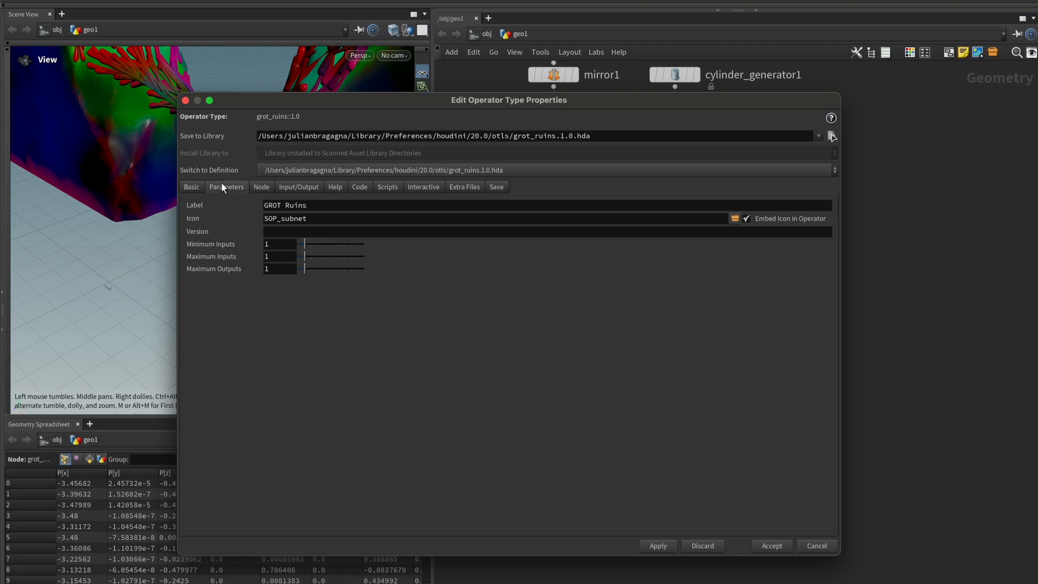
# - Look through the node, input/output, help, code and basic settings in the GROT Ruins operator type properties
pyautogui.click(261, 187)
pyautogui.click(298, 186)
pyautogui.click(336, 186)
pyautogui.click(370, 187)
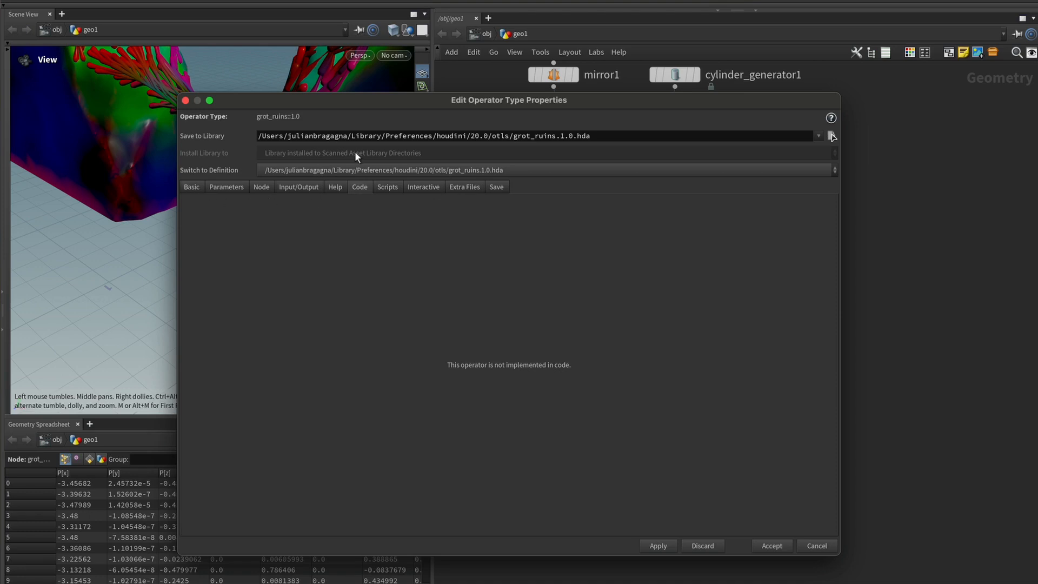
pyautogui.click(190, 188)
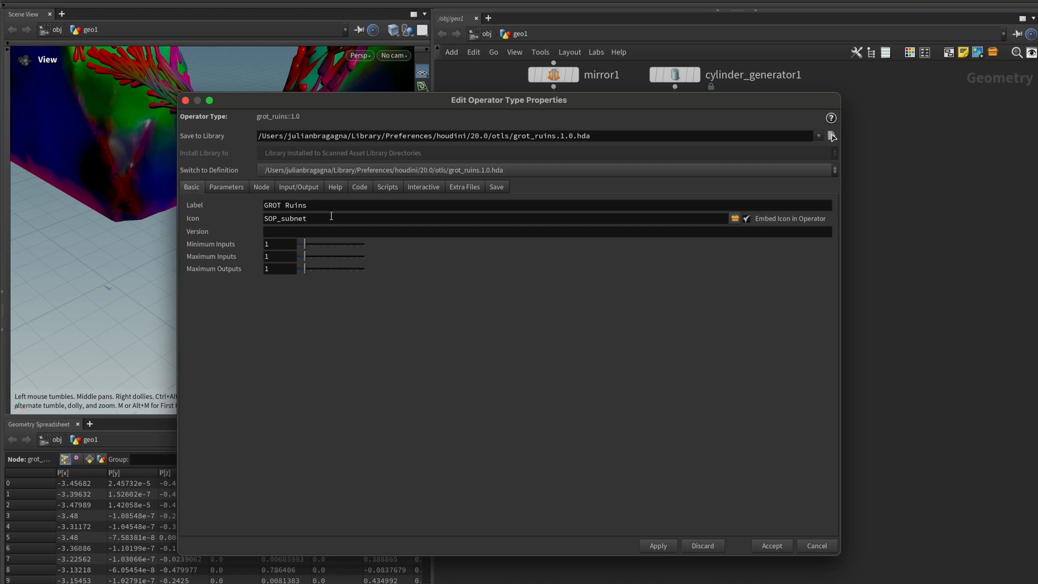
pyautogui.click(310, 206)
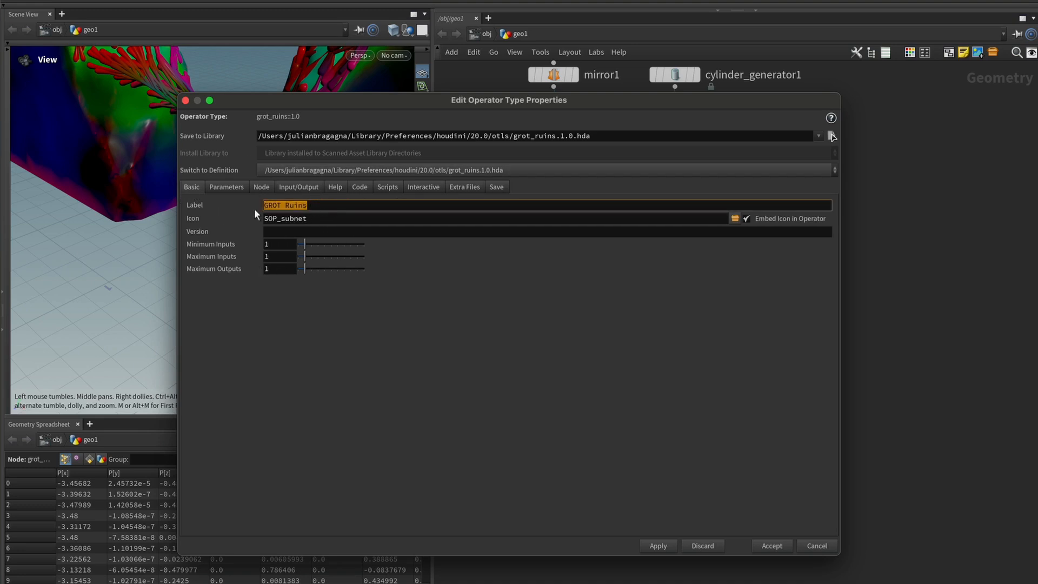
# - Review the asset's parameter list, Blockout Mesh input label and script settings in the GROT Ruins operator type properties
pyautogui.click(365, 330)
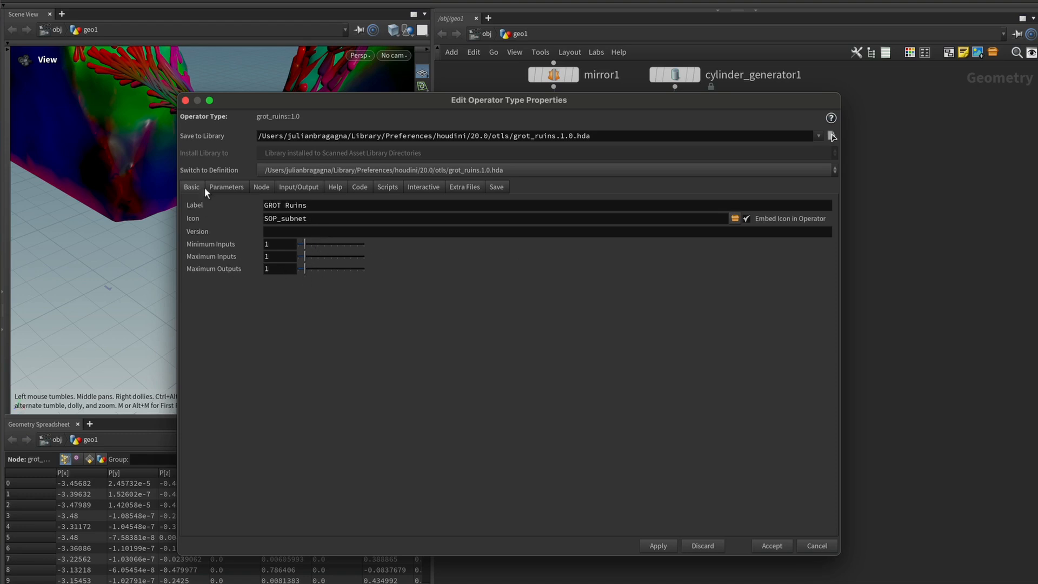
pyautogui.click(222, 189)
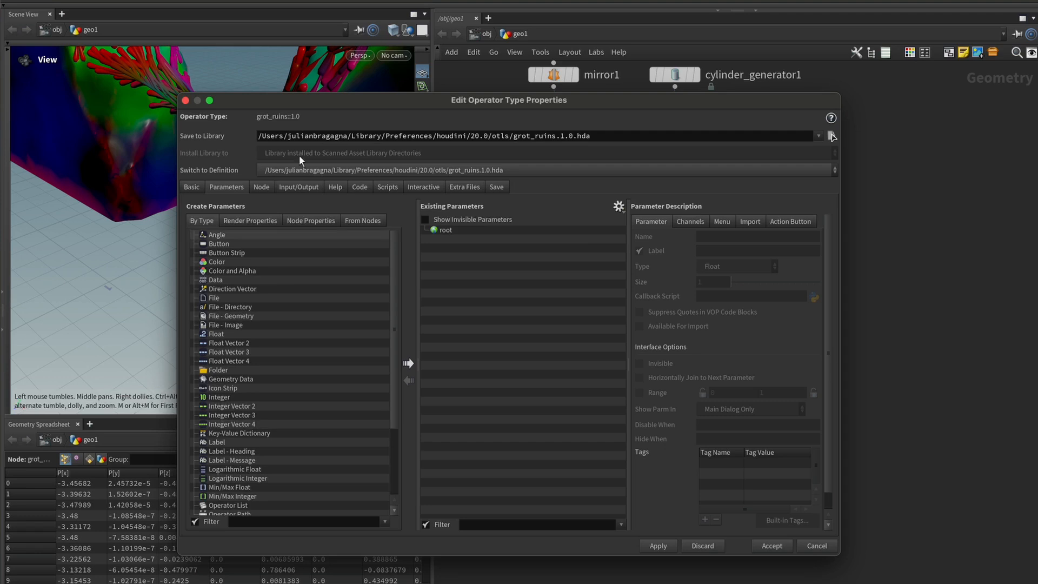
pyautogui.click(295, 187)
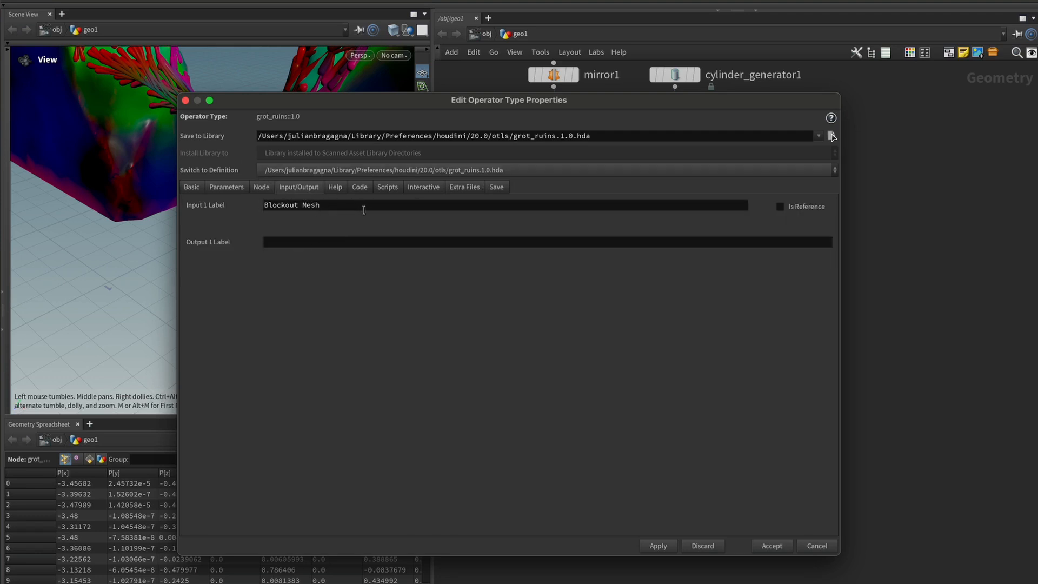
pyautogui.moveTo(335, 207); pyautogui.dragTo(217, 207)
pyautogui.click(270, 216)
pyautogui.moveTo(364, 206); pyautogui.dragTo(219, 209)
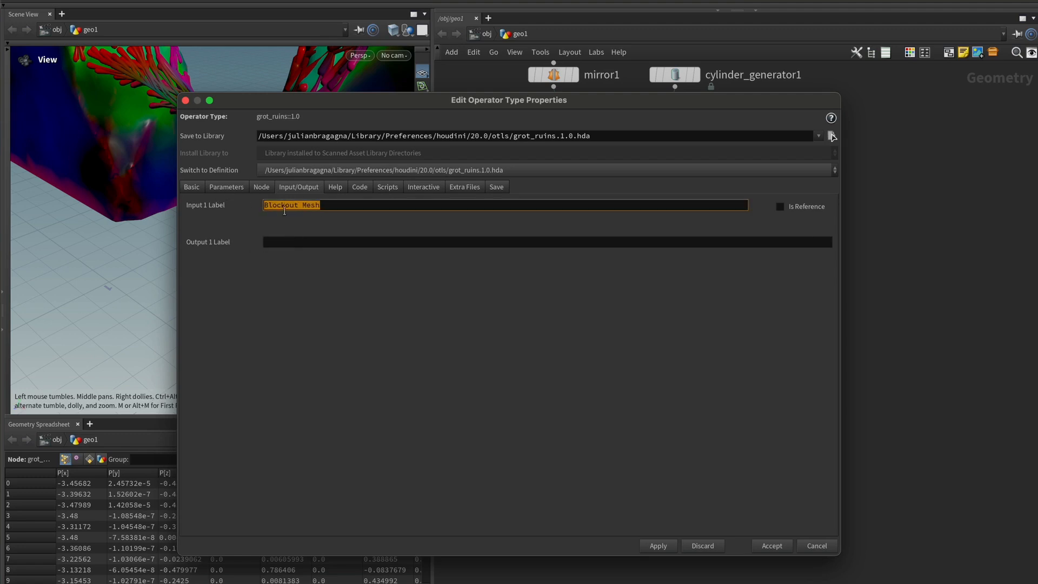
pyautogui.click(333, 207)
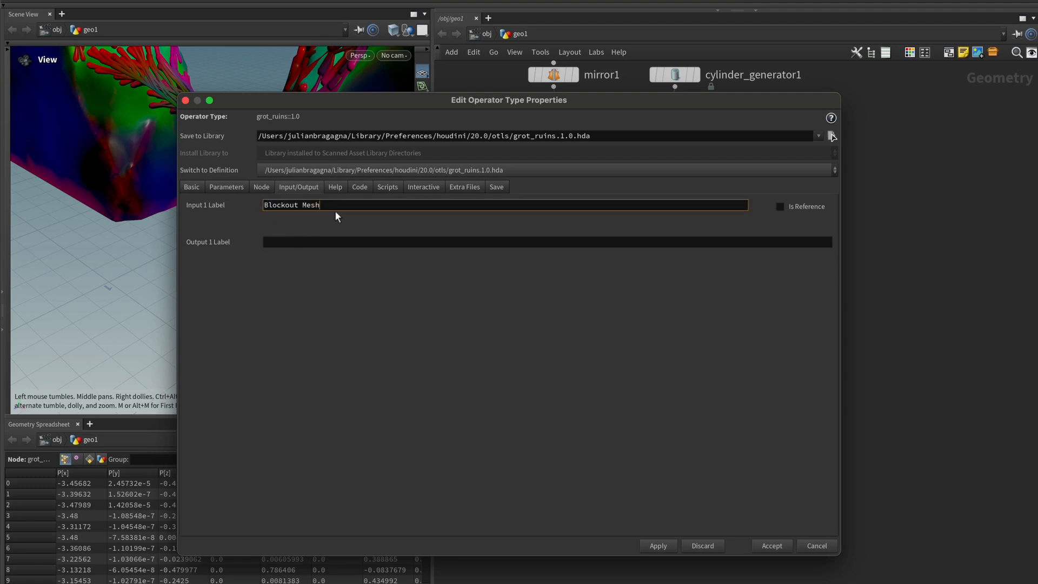
pyautogui.click(387, 186)
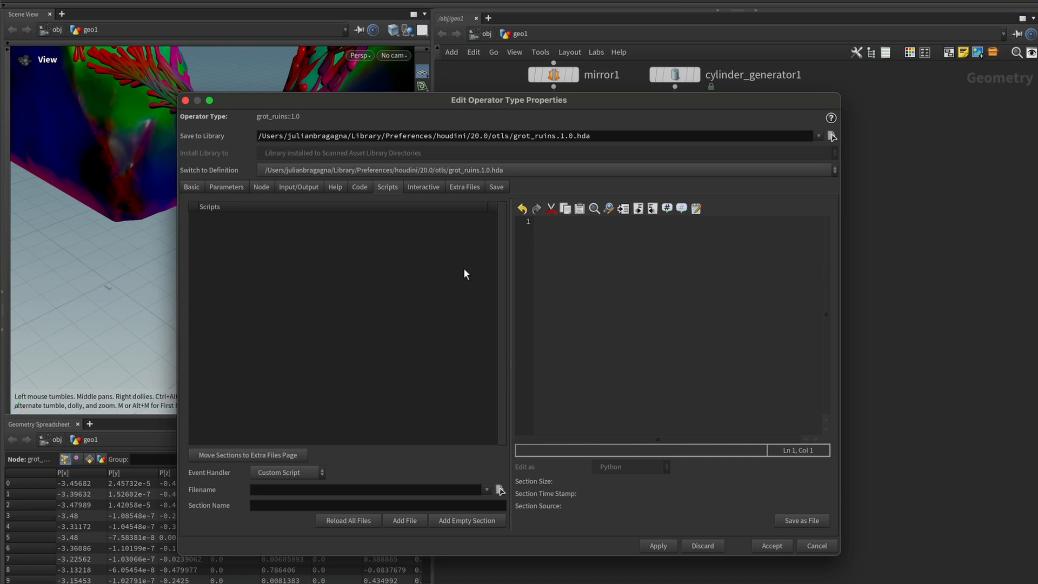
pyautogui.click(226, 187)
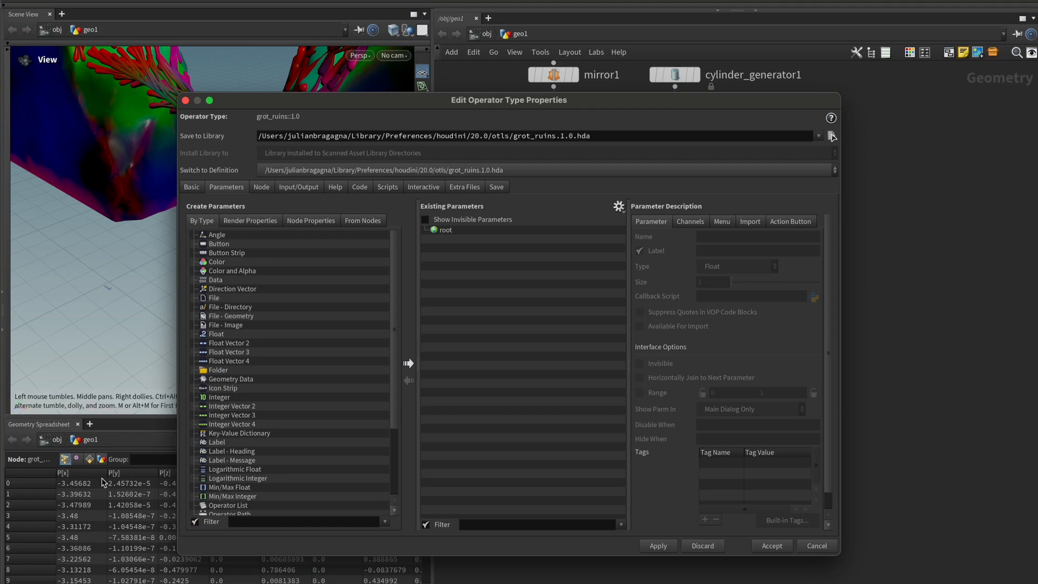
# - Enter the grot_ruins network and inspect the whole ruin model in the viewport
pyautogui.moveTo(661, 104); pyautogui.dragTo(527, 550)
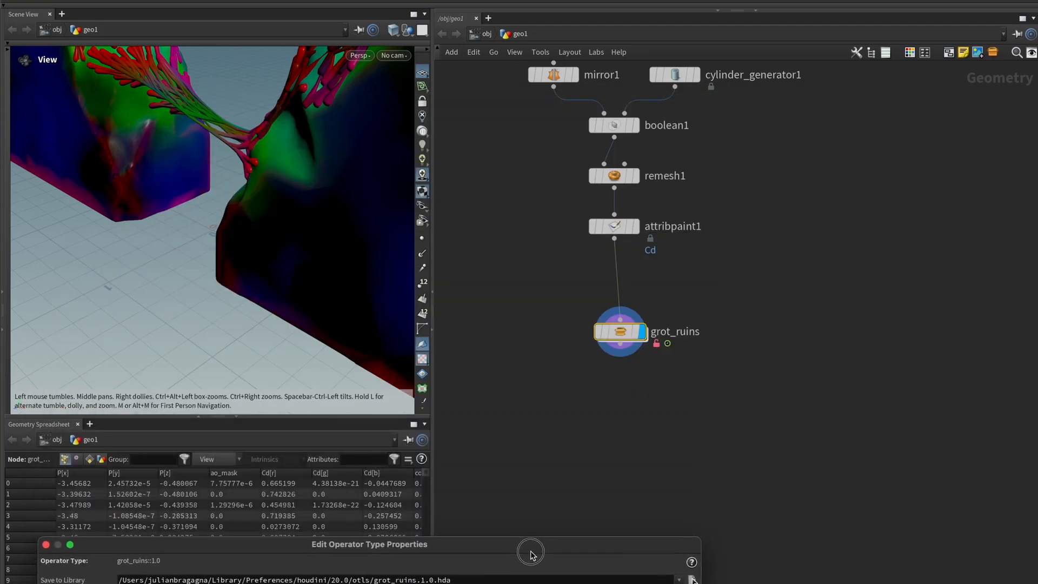
pyautogui.click(623, 334)
pyautogui.doubleClick(623, 340)
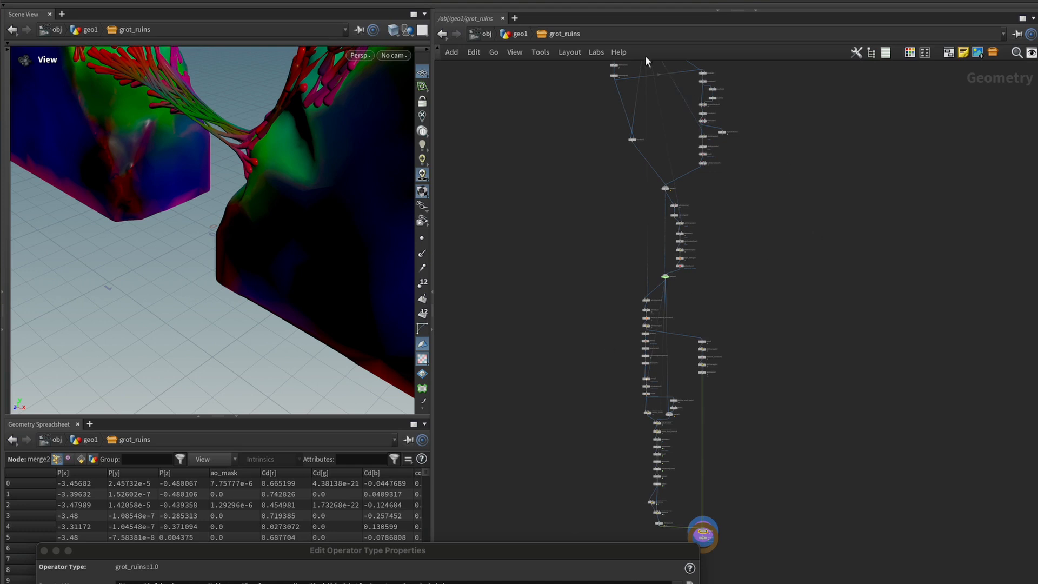
pyautogui.press('h')
pyautogui.moveTo(250, 324); pyautogui.dragTo(154, 326)
pyautogui.moveTo(239, 180); pyautogui.dragTo(303, 292)
pyautogui.scroll(5, 650, 492)
pyautogui.scroll(-3, 718, 199)
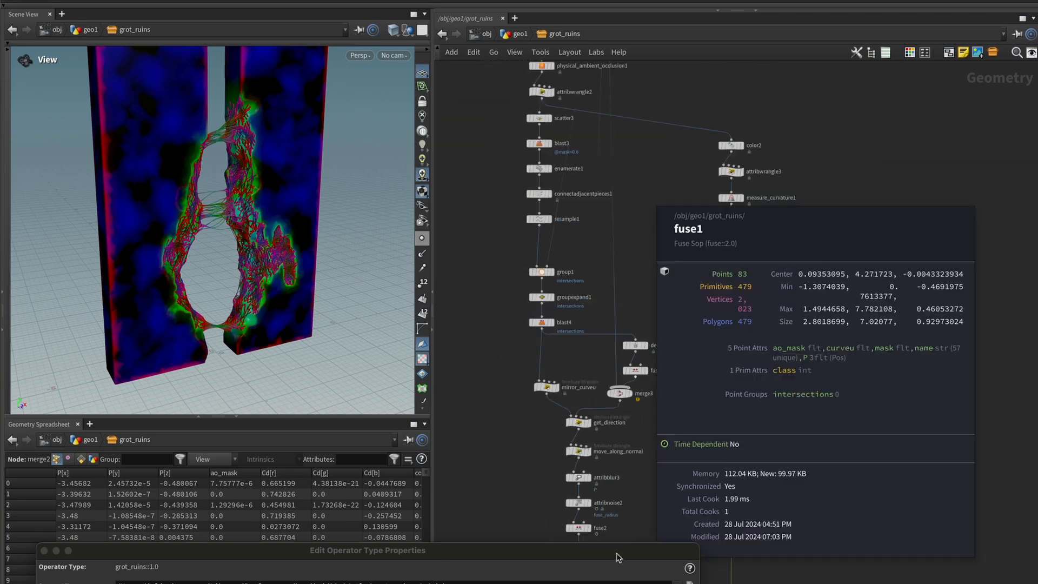
# - Examine the nodes inside grot_ruins for parameters worth exposing, including rbdinteriordetail1, rbdcluster1 and attribnoise3
pyautogui.moveTo(704, 204); pyautogui.dragTo(777, 572, button='middle')
pyautogui.moveTo(757, 136); pyautogui.dragTo(602, 468, button='middle')
pyautogui.click(654, 241)
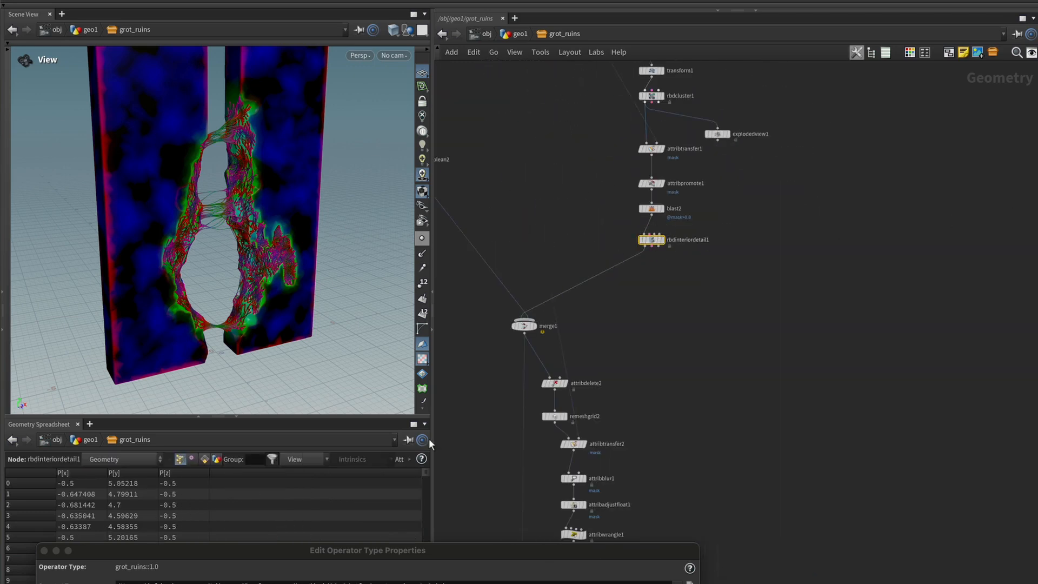
pyautogui.press('p')
pyautogui.scroll(-6, 652, 401)
pyautogui.moveTo(659, 443); pyautogui.dragTo(673, 461, button='middle')
pyautogui.click(554, 212)
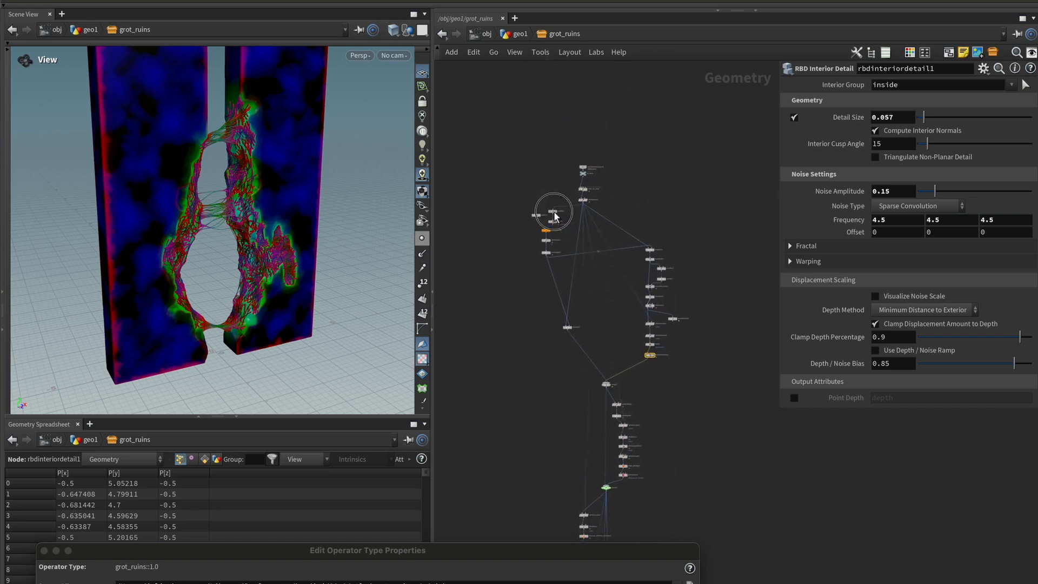
pyautogui.click(651, 305)
pyautogui.moveTo(708, 553); pyautogui.dragTo(686, 329, button='middle')
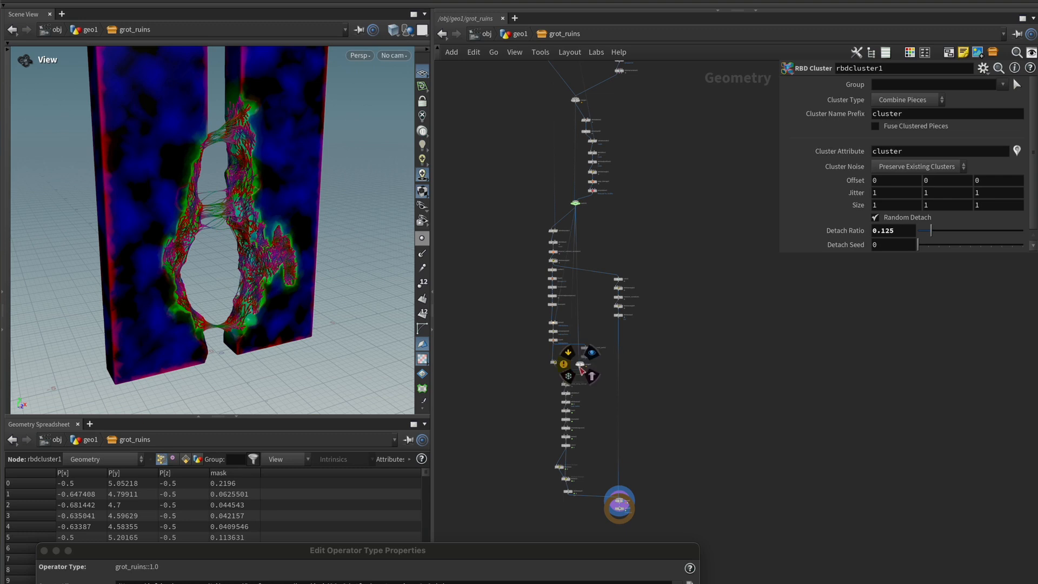
pyautogui.click(619, 315)
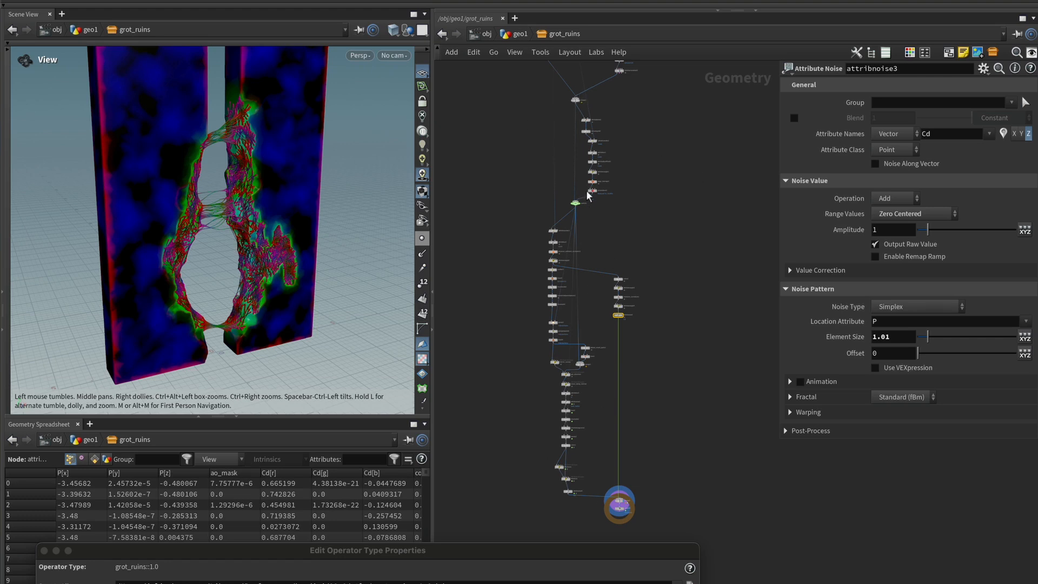
pyautogui.moveTo(586, 160); pyautogui.dragTo(589, 294, button='middle')
pyautogui.moveTo(515, 134); pyautogui.dragTo(506, 246, button='middle')
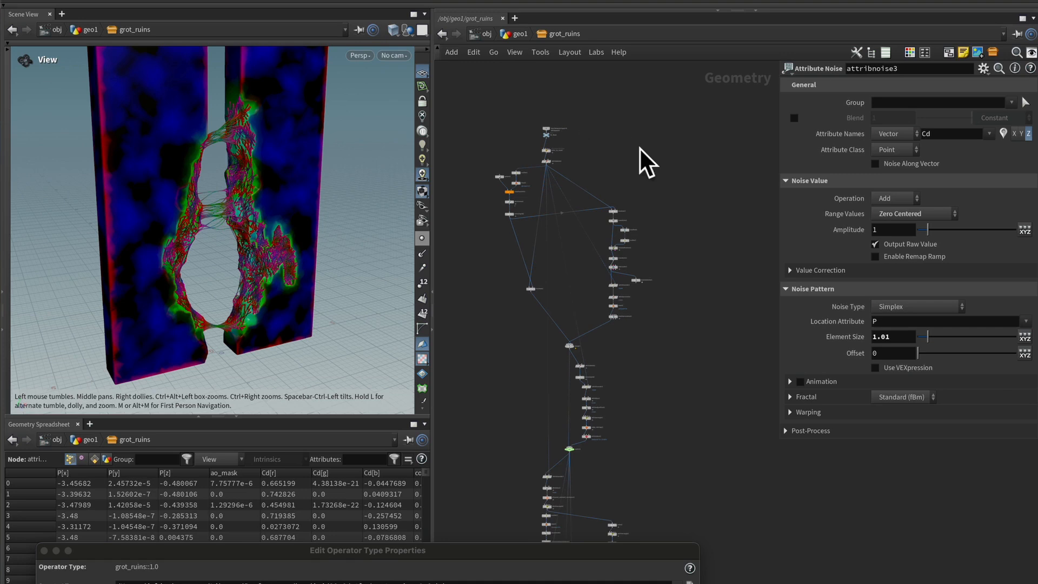
pyautogui.moveTo(642, 148); pyautogui.dragTo(652, 152, button='middle')
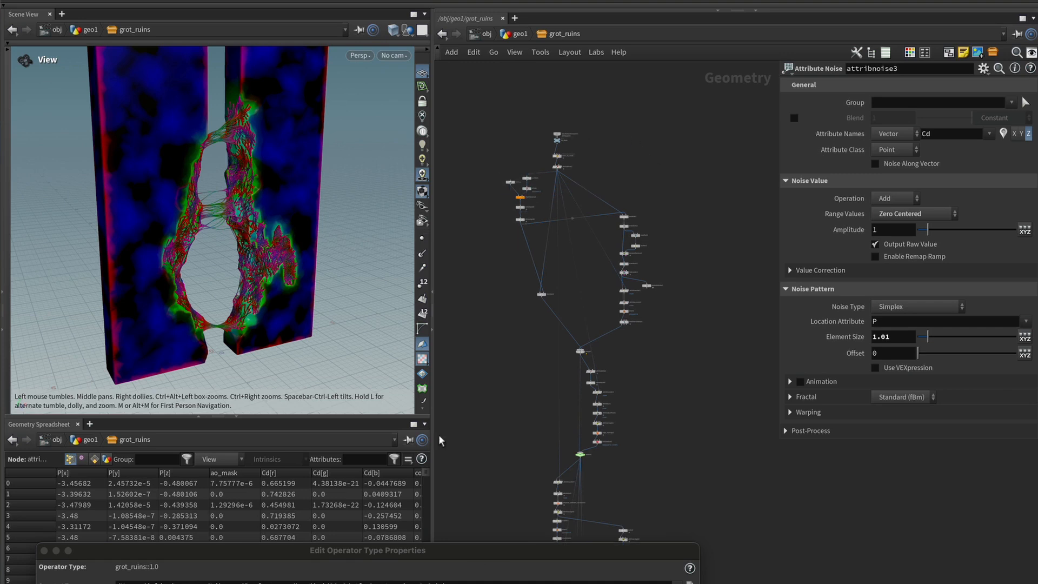
# - Add a toggle parameter named detail_mode with the label Detail Mode to the GROT Ruins asset and apply the change
pyautogui.click(518, 33)
pyautogui.moveTo(579, 553); pyautogui.dragTo(588, 131)
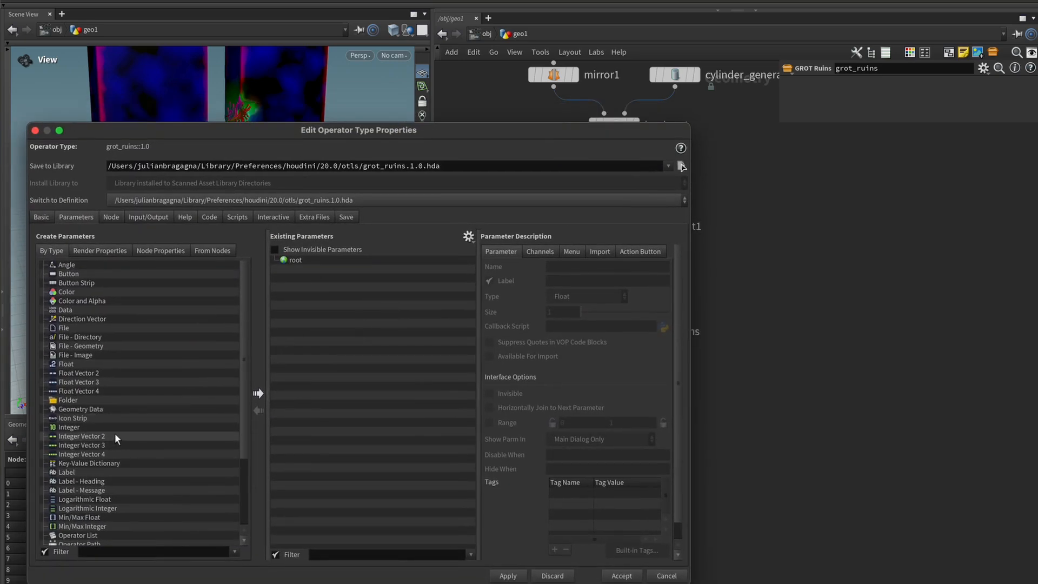
pyautogui.scroll(-5, 115, 432)
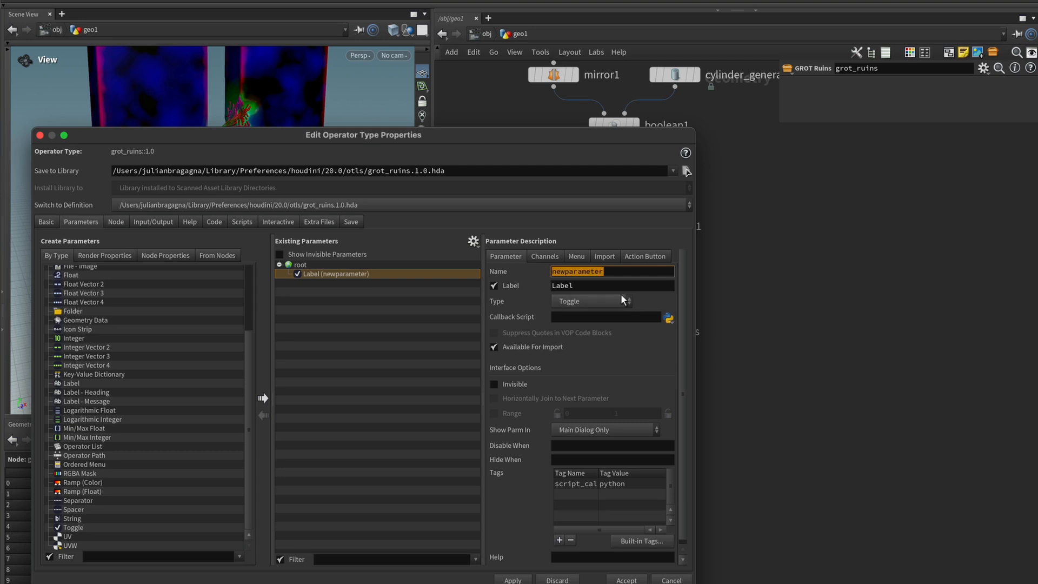
pyautogui.write('detail_mode')
pyautogui.press('Tab')
pyautogui.write('Detail Mode')
pyautogui.press('Return')
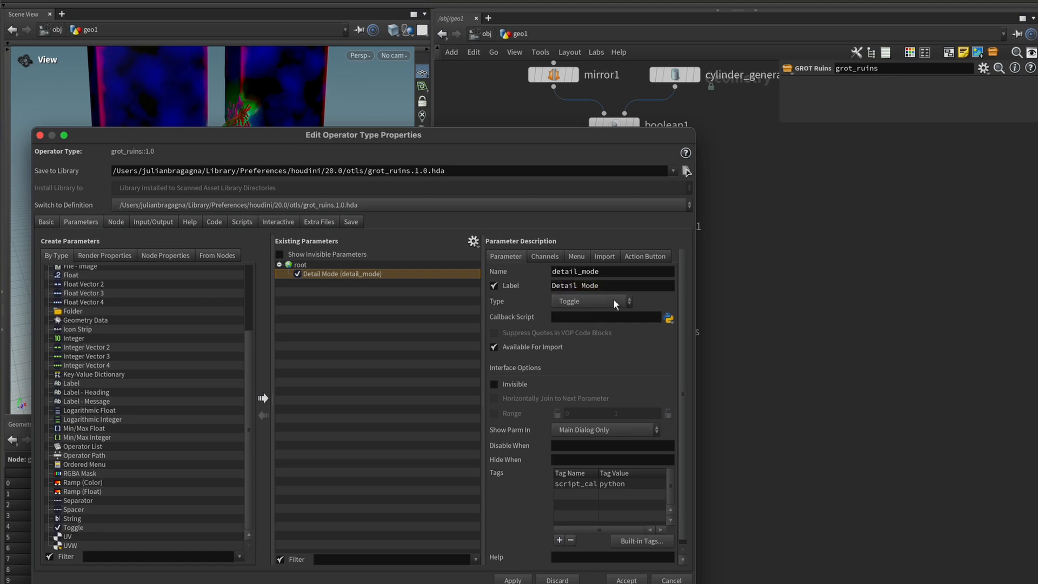
pyautogui.click(514, 579)
# - Try the Detail Mode checkbox on the grot_ruins node by switching it on and back off
pyautogui.moveTo(591, 137); pyautogui.dragTo(591, 551)
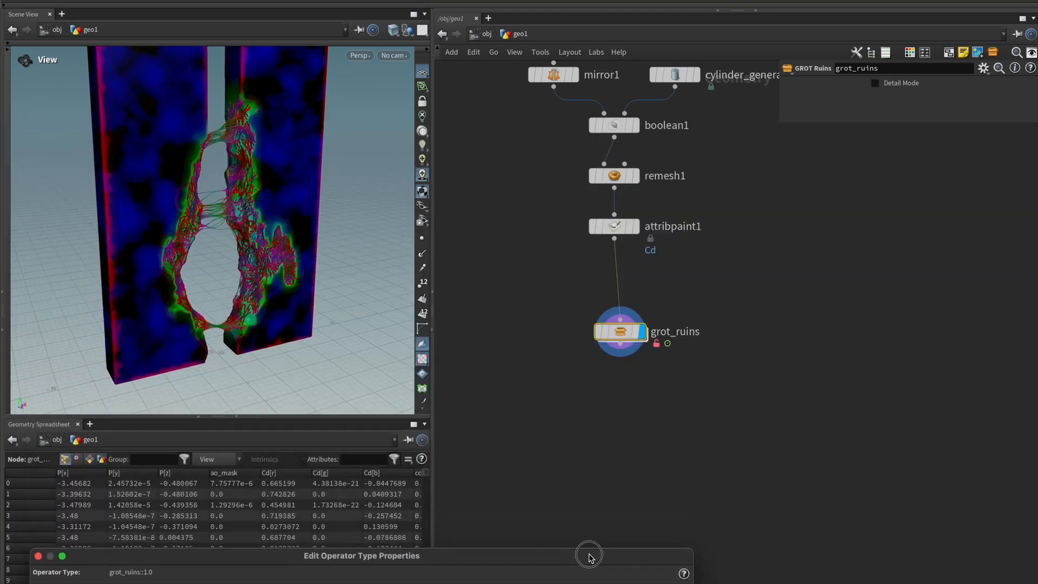
pyautogui.click(875, 83)
pyautogui.click(875, 83)
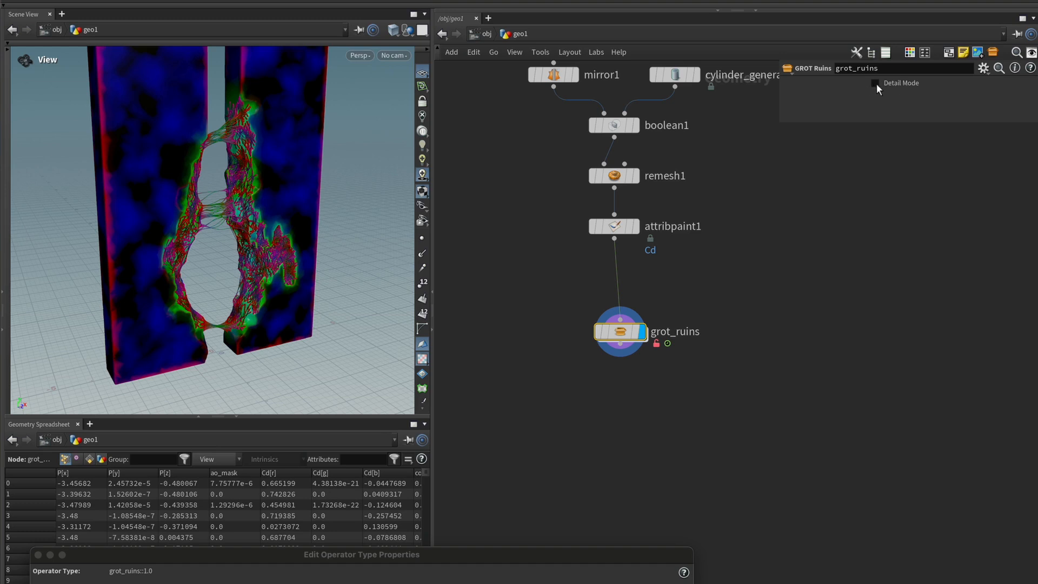
# - Copy the Detail Mode parameter, paste it as a relative reference into switch1's Select Input inside grot_ruins, and check the expression
pyautogui.rightClick(877, 83)
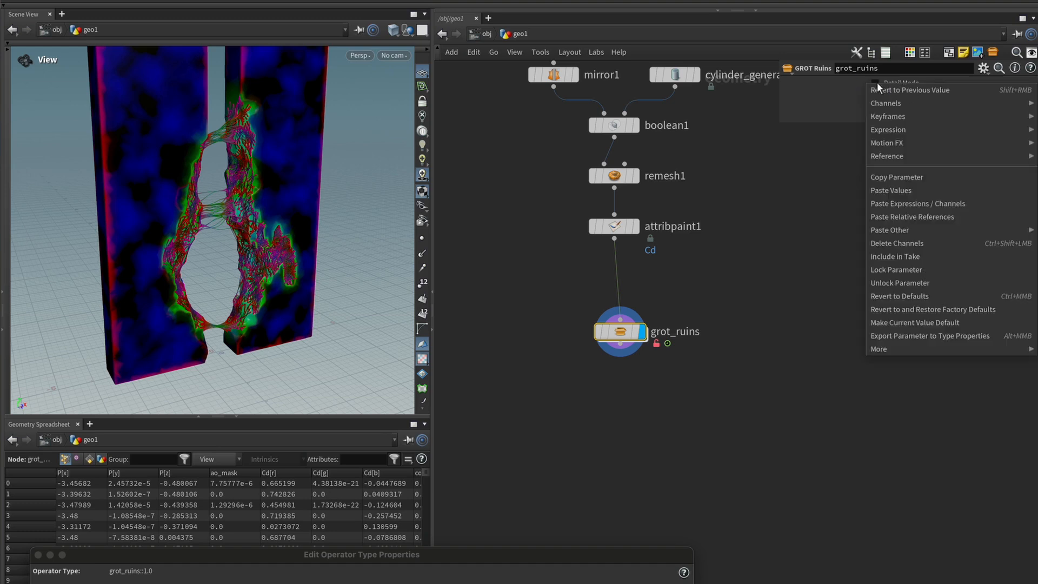
pyautogui.click(923, 177)
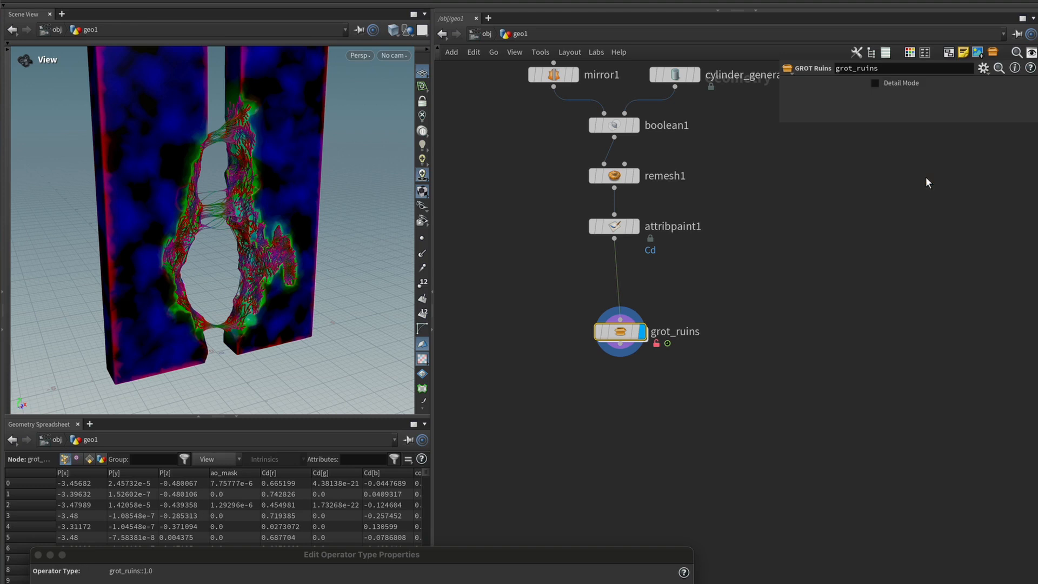
pyautogui.doubleClick(621, 336)
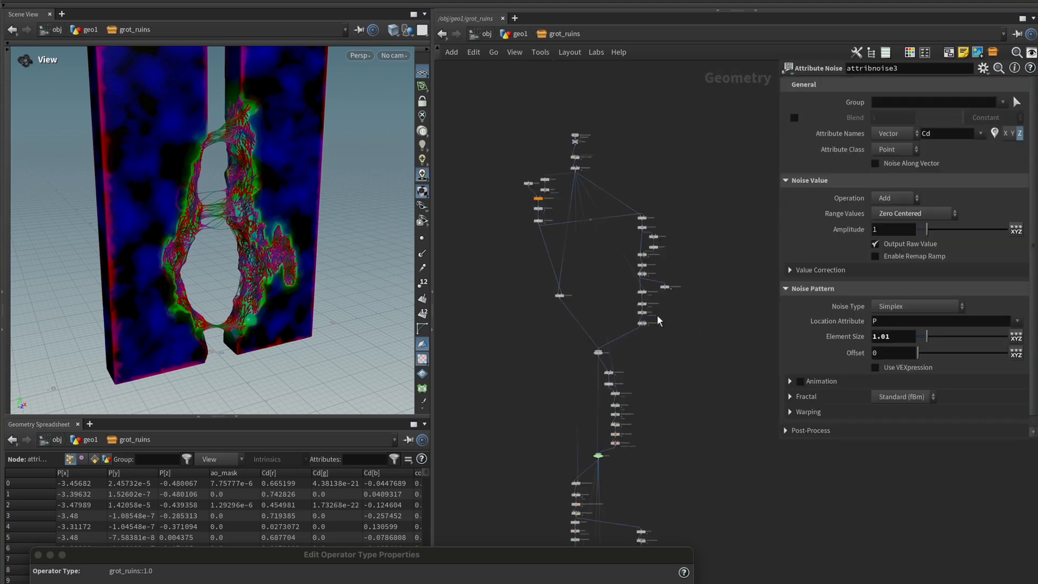
pyautogui.moveTo(658, 343); pyautogui.dragTo(663, 331, button='middle')
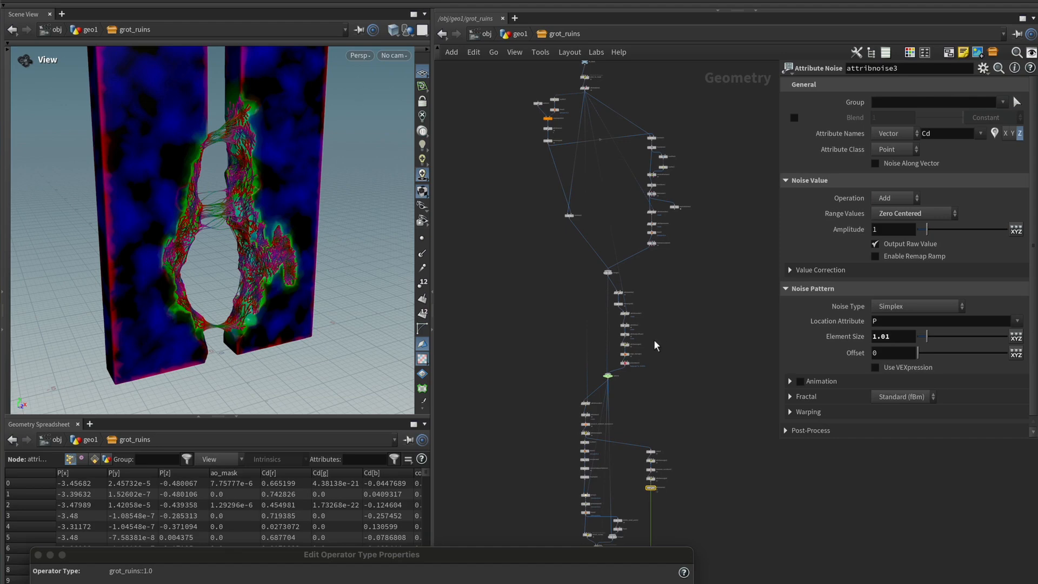
pyautogui.scroll(3, 608, 379)
pyautogui.click(612, 367)
pyautogui.scroll(5, 617, 372)
pyautogui.moveTo(816, 417); pyautogui.dragTo(515, 317)
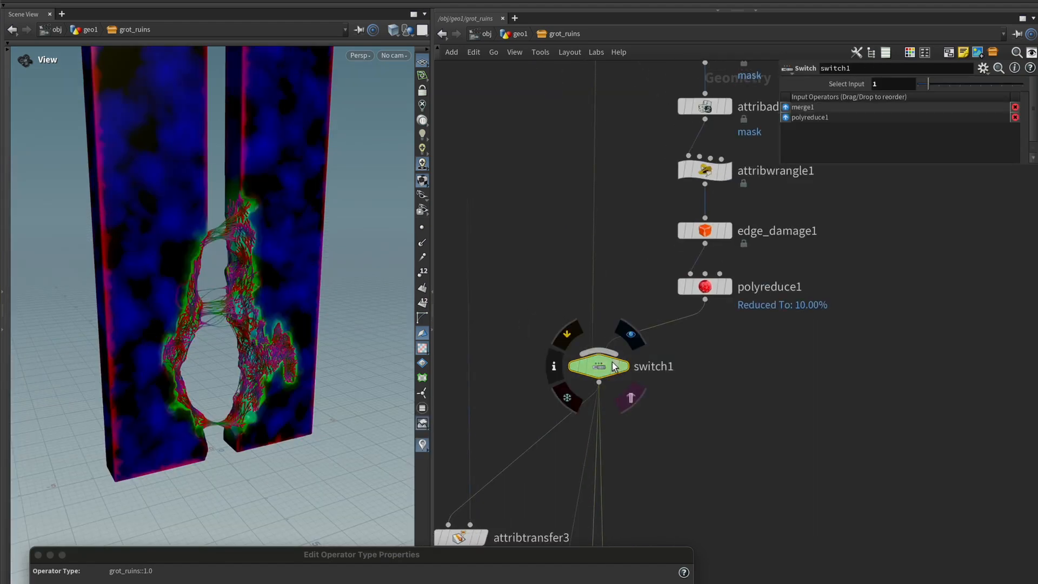
pyautogui.rightClick(881, 84)
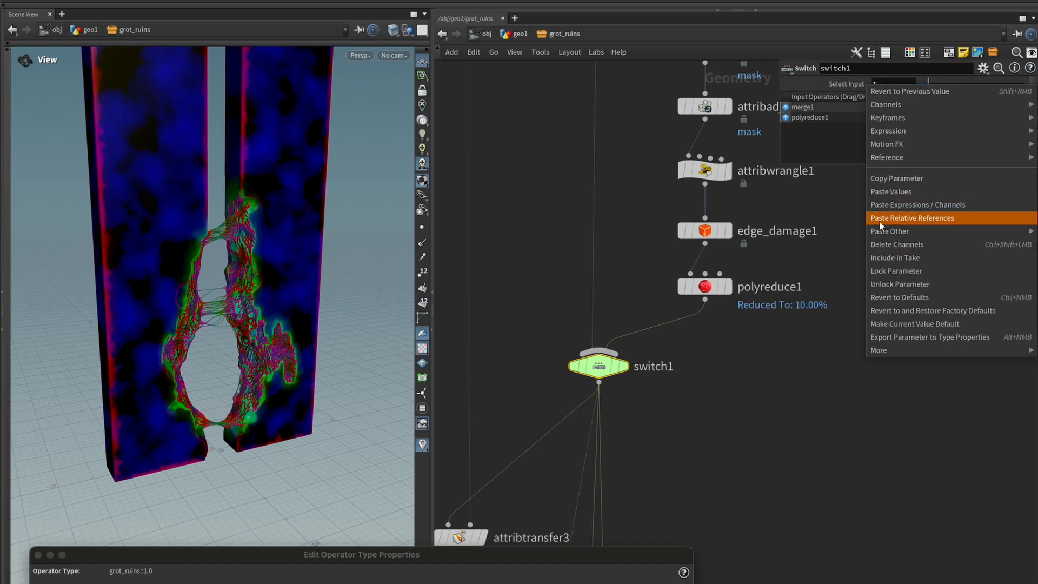
pyautogui.click(961, 218)
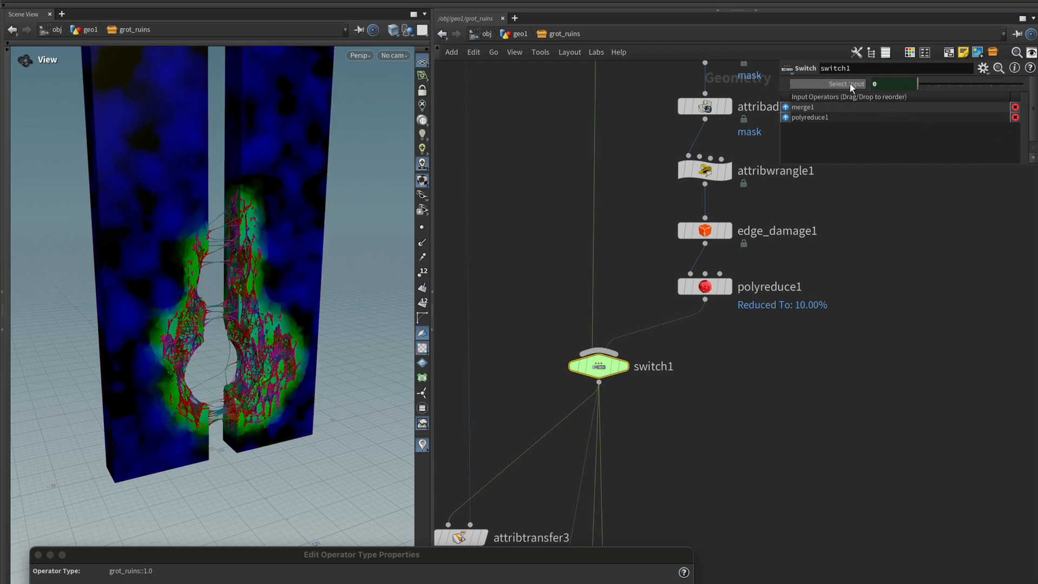
pyautogui.click(983, 87)
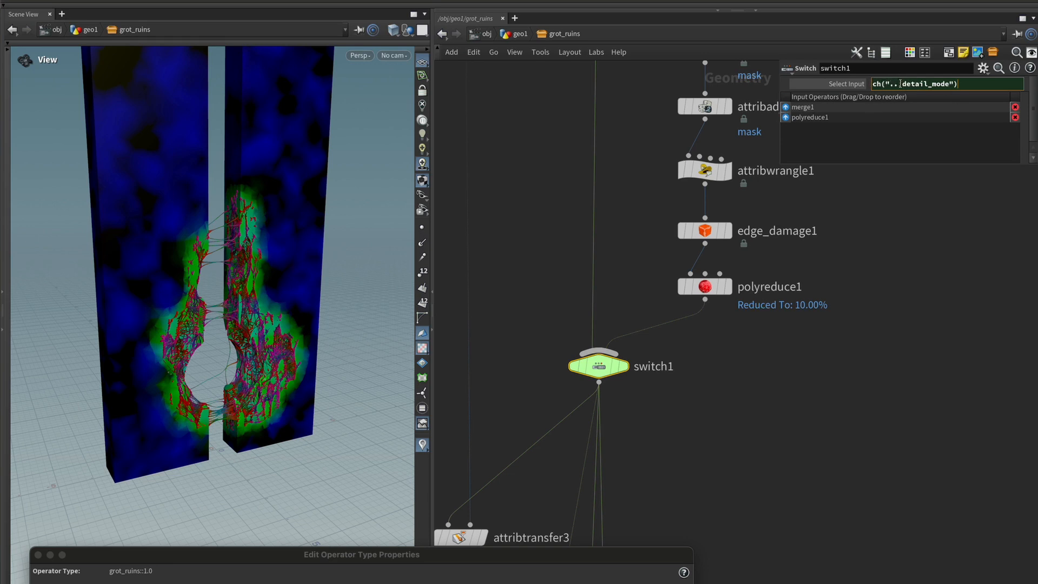
pyautogui.moveTo(749, 417); pyautogui.dragTo(539, 355)
# - Switch Detail Mode on and off on grot_ruins and compare the ruin geometry and switch1's selected input inside the network
pyautogui.press('u')
pyautogui.moveTo(875, 397); pyautogui.dragTo(601, 303)
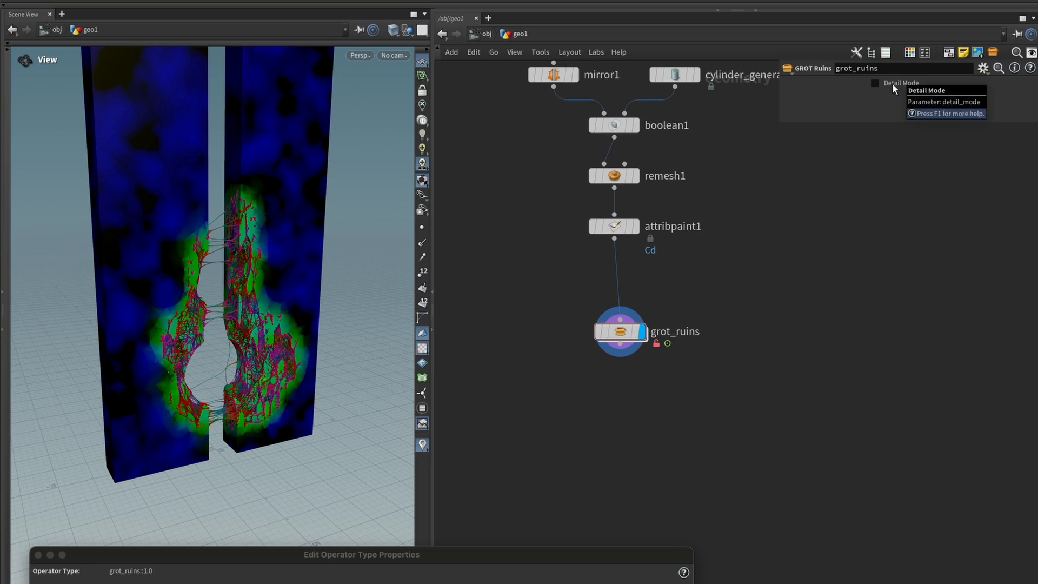
pyautogui.doubleClick(615, 315)
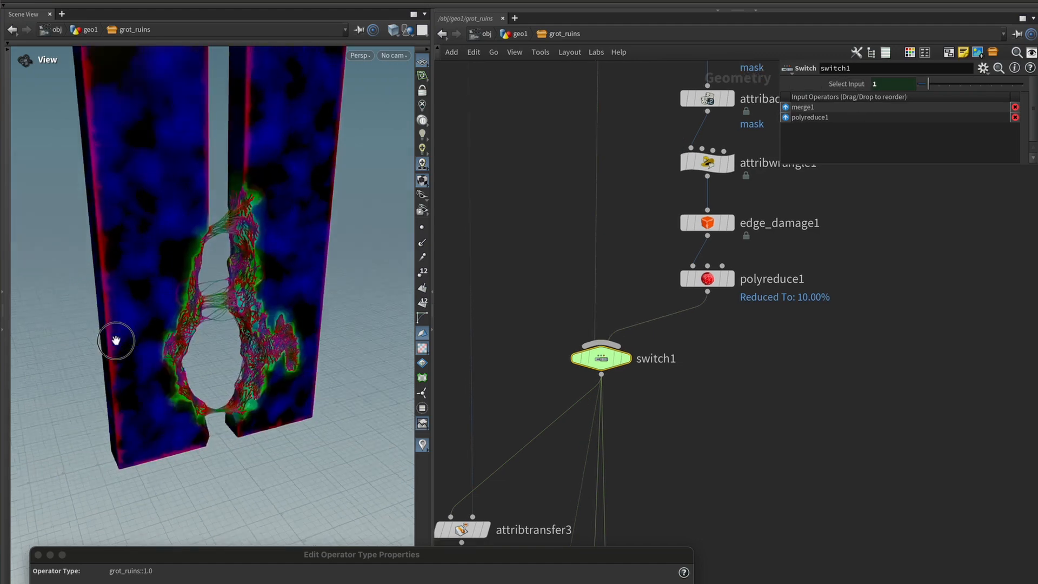
pyautogui.moveTo(116, 343); pyautogui.dragTo(301, 302)
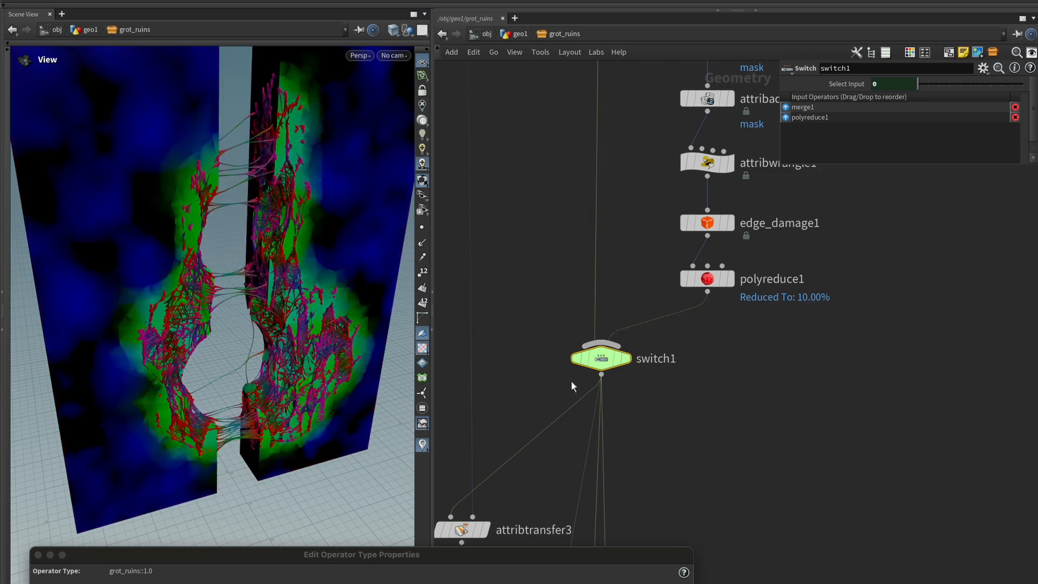
pyautogui.press('u')
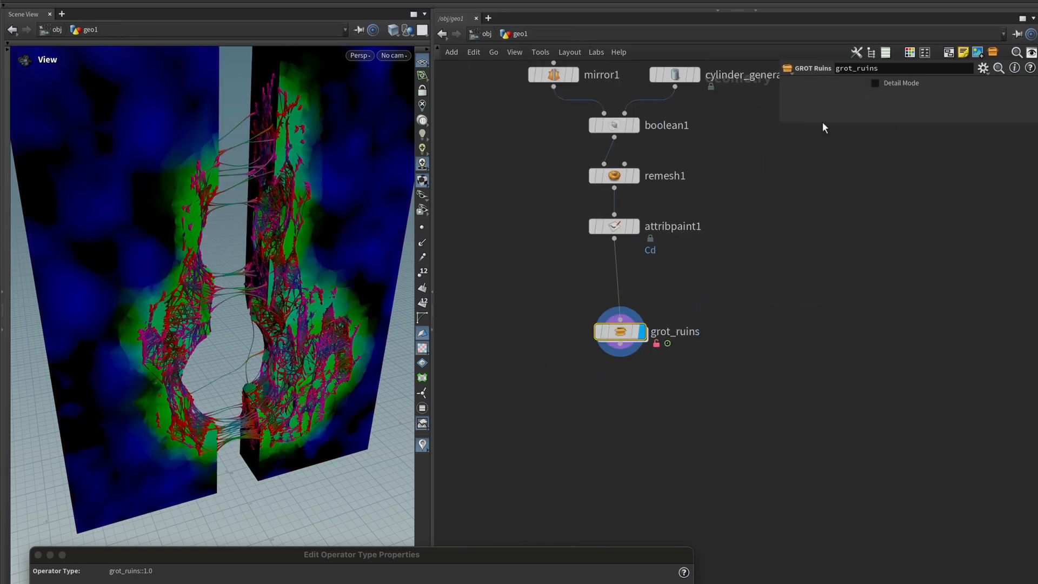
pyautogui.doubleClick(614, 335)
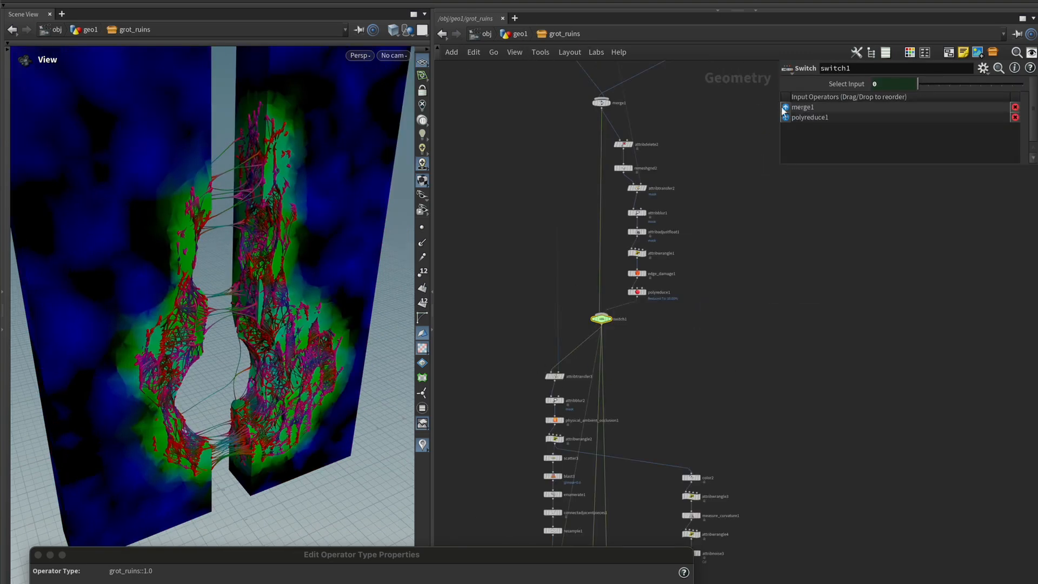
pyautogui.moveTo(274, 415); pyautogui.dragTo(168, 423)
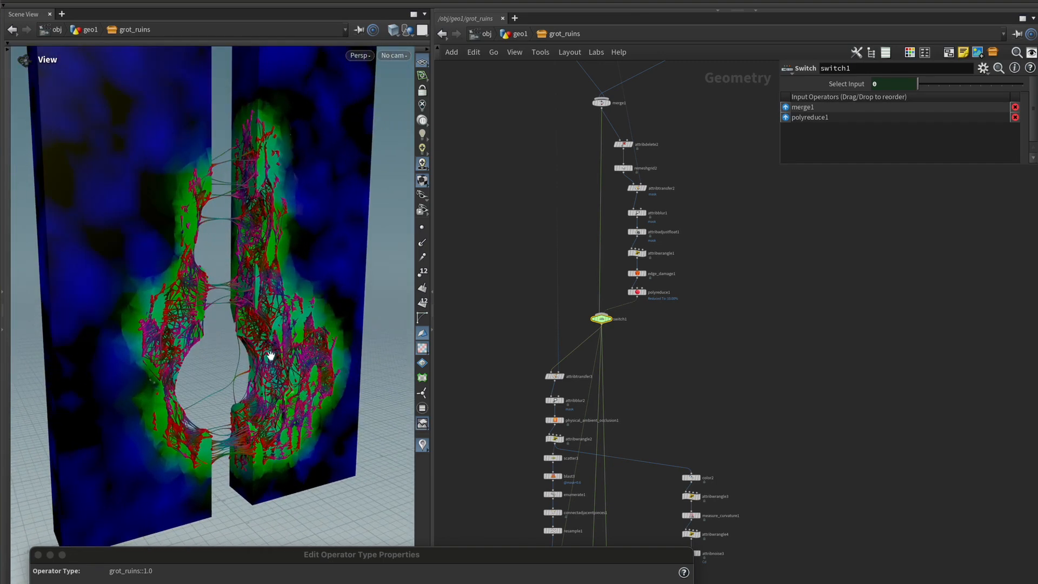
# - Examine the node chain below switch1, then return to geo1 and inspect the detailed ruin geometry around the opening up close
pyautogui.moveTo(623, 400); pyautogui.dragTo(618, 280, button='middle')
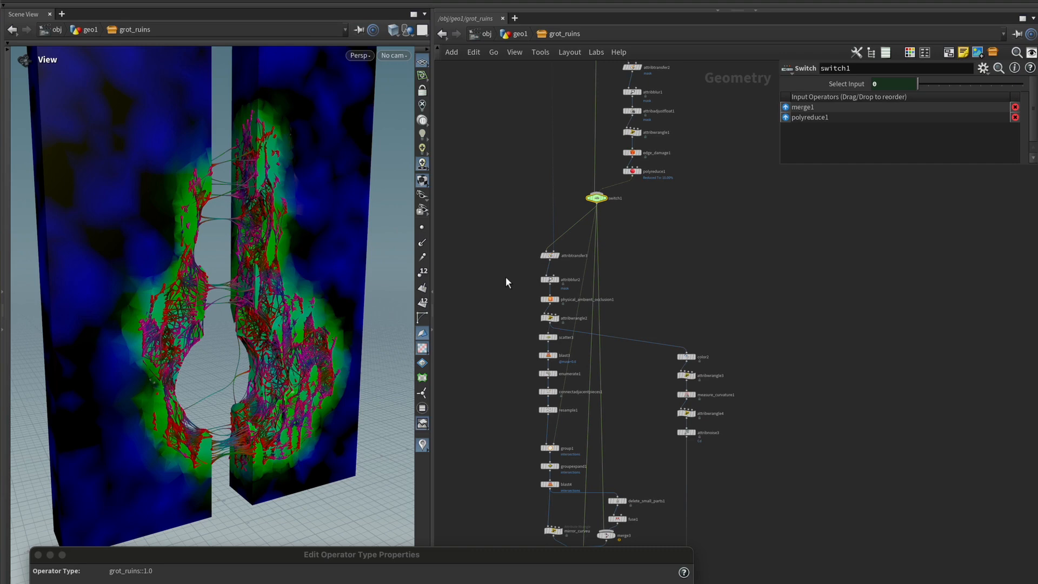
pyautogui.moveTo(292, 350); pyautogui.dragTo(296, 356)
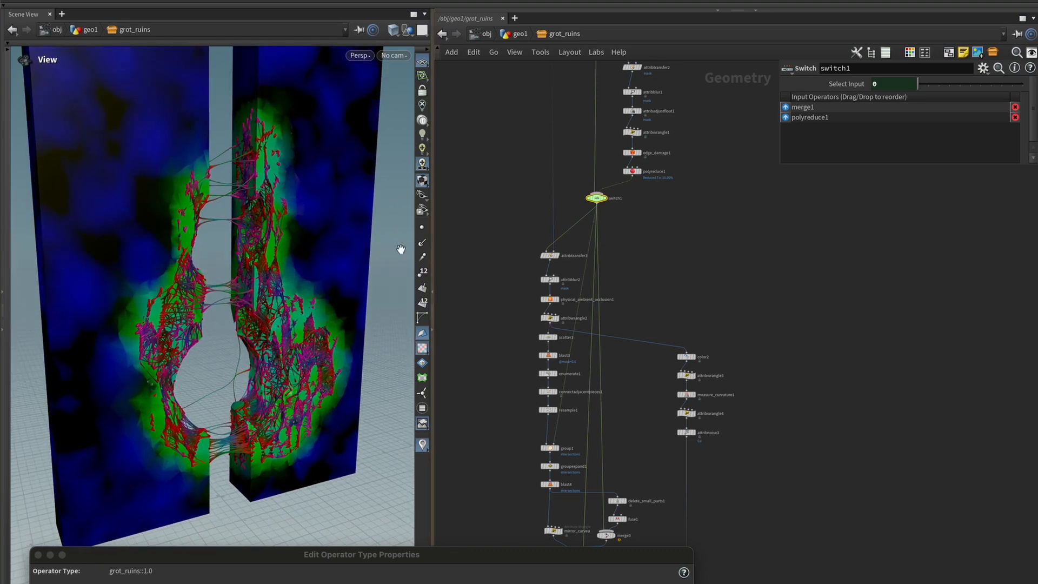
pyautogui.press('u')
pyautogui.moveTo(803, 391); pyautogui.dragTo(530, 273)
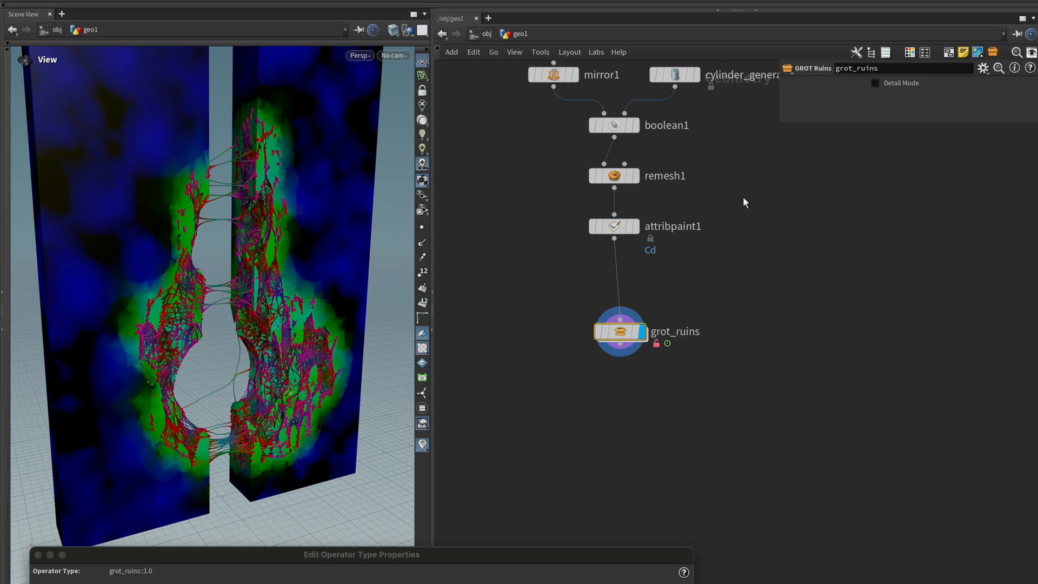
pyautogui.moveTo(215, 368); pyautogui.dragTo(361, 378, button='right')
pyautogui.moveTo(362, 378); pyautogui.dragTo(285, 371, button='middle')
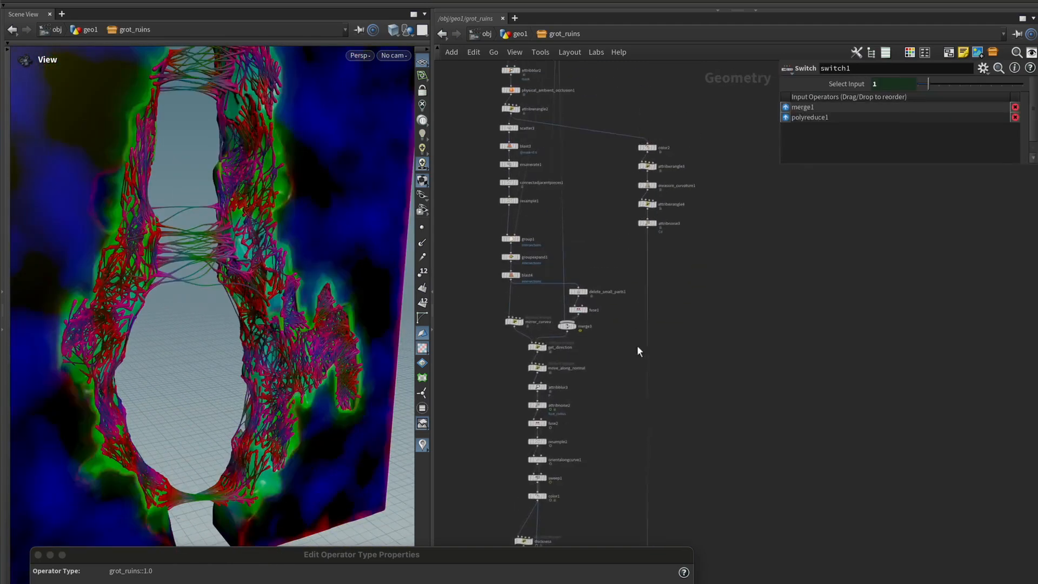
# - Paste a copy of the switch node near output0 in grot_ruins and connect switch1's output to its input
pyautogui.moveTo(637, 346); pyautogui.dragTo(657, 539, button='middle')
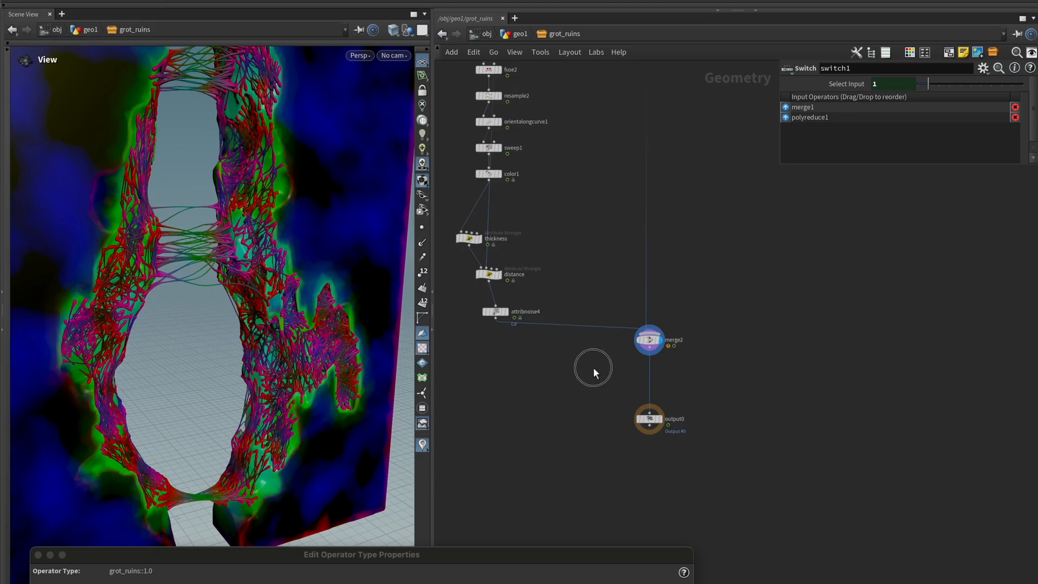
pyautogui.hotkey('ctrl', 'v')
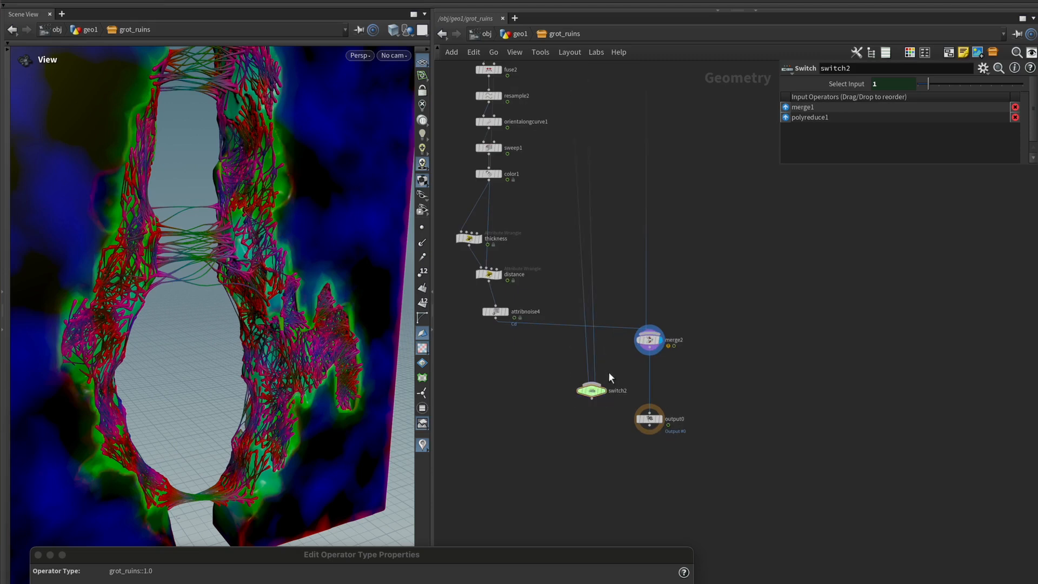
pyautogui.moveTo(598, 240); pyautogui.dragTo(602, 420, button='middle')
pyautogui.scroll(-6, 602, 420)
pyautogui.scroll(3, 595, 299)
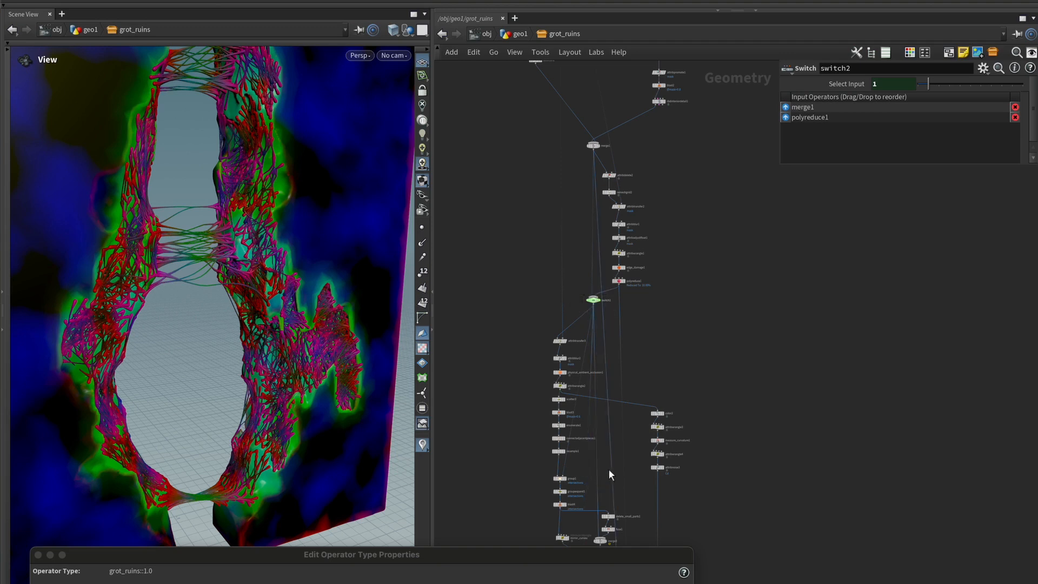
pyautogui.moveTo(610, 296); pyautogui.dragTo(585, 85, button='middle')
pyautogui.click(565, 111)
pyautogui.moveTo(605, 425); pyautogui.dragTo(611, 176, button='middle')
pyautogui.scroll(7, 602, 328)
pyautogui.click(659, 357)
# - Connect merge2 as another input of switch2 and route switch2 into output0
pyautogui.moveTo(728, 339); pyautogui.dragTo(663, 332, button='middle')
pyautogui.click(634, 293)
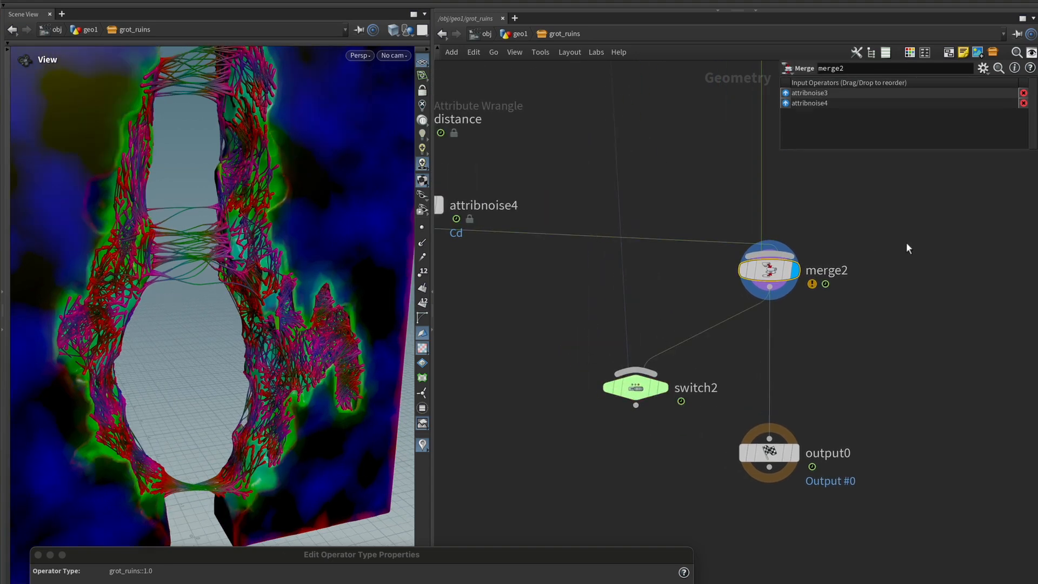
pyautogui.moveTo(248, 352); pyautogui.dragTo(243, 358)
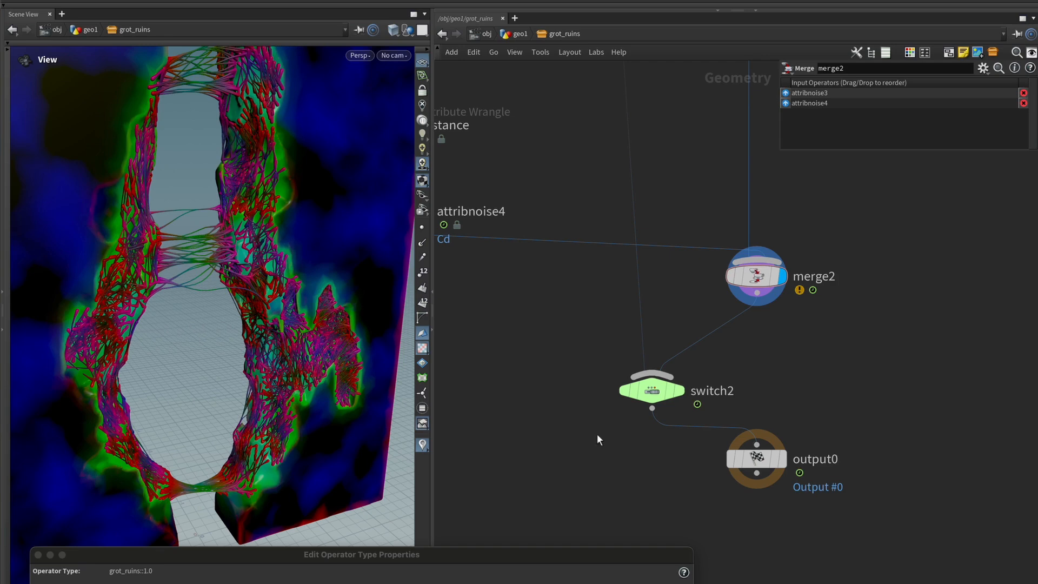
# - Compare the grot_ruins geometry with Detail Mode off and on, and review the branch feeding switch2 inside the network
pyautogui.click(518, 34)
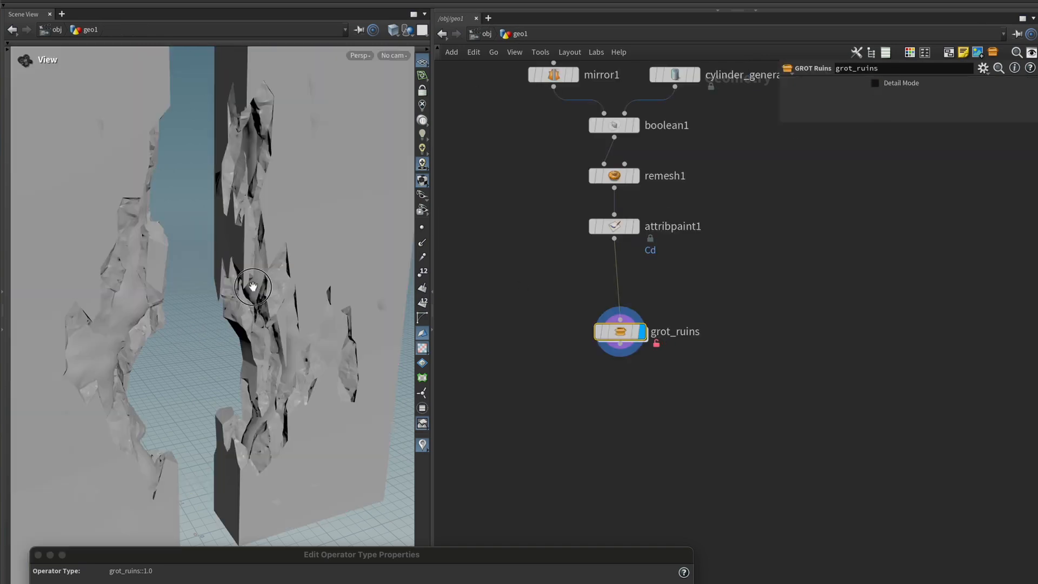
pyautogui.moveTo(292, 297); pyautogui.dragTo(378, 298)
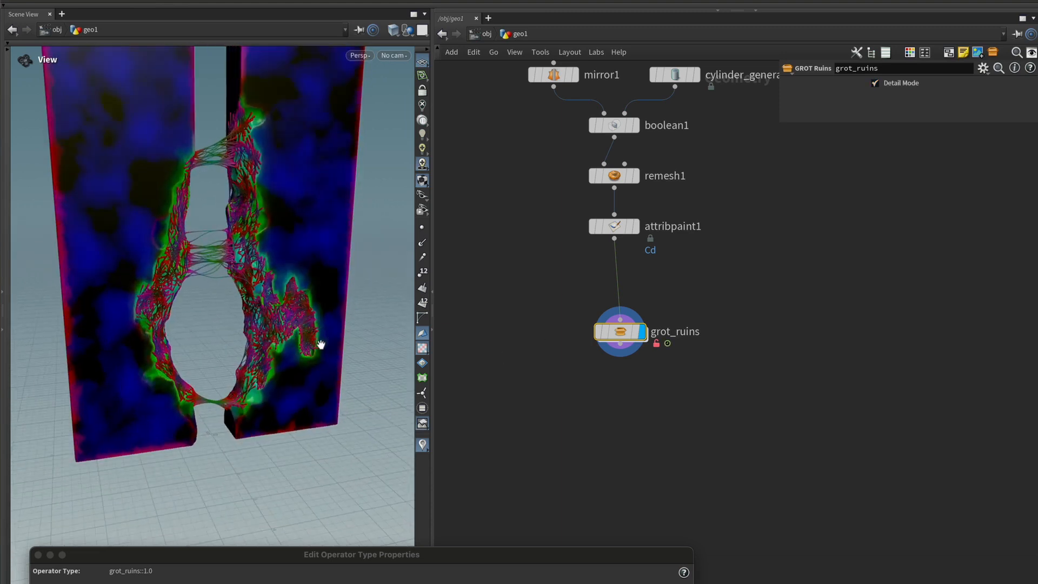
pyautogui.scroll(3, 320, 343)
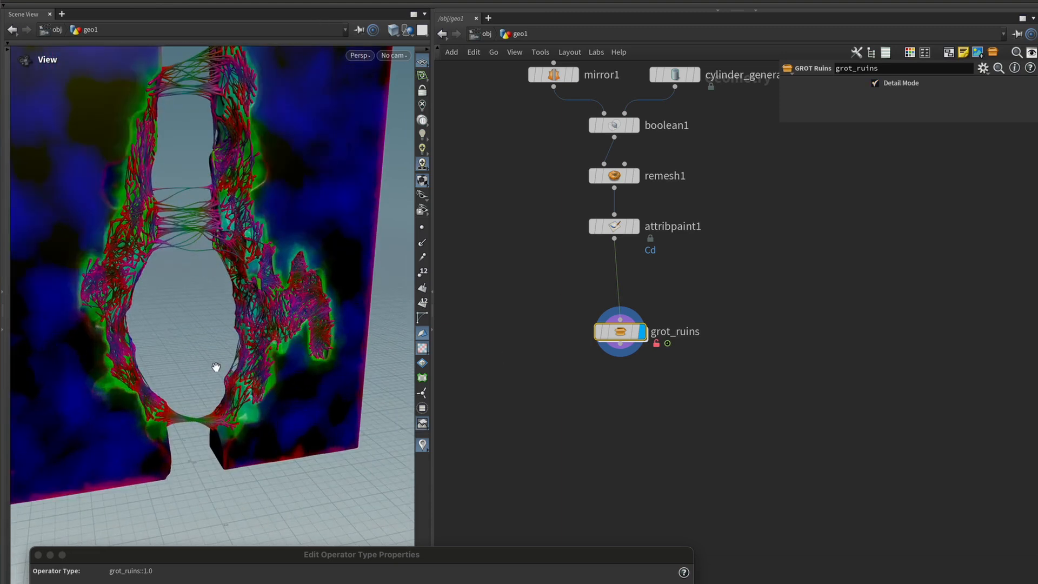
pyautogui.press('i')
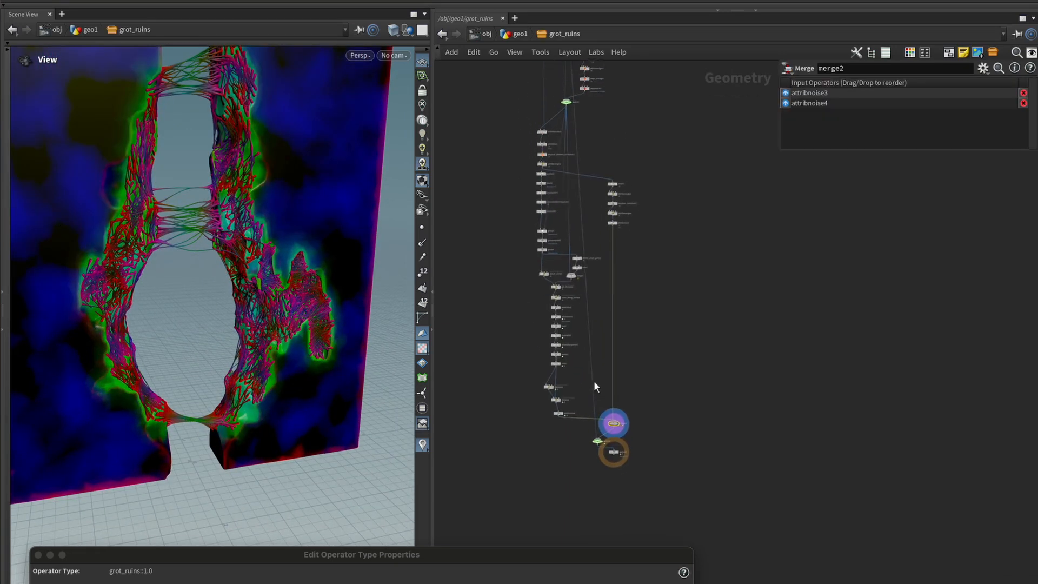
pyautogui.scroll(3, 564, 342)
pyautogui.moveTo(609, 434); pyautogui.dragTo(603, 229, button='middle')
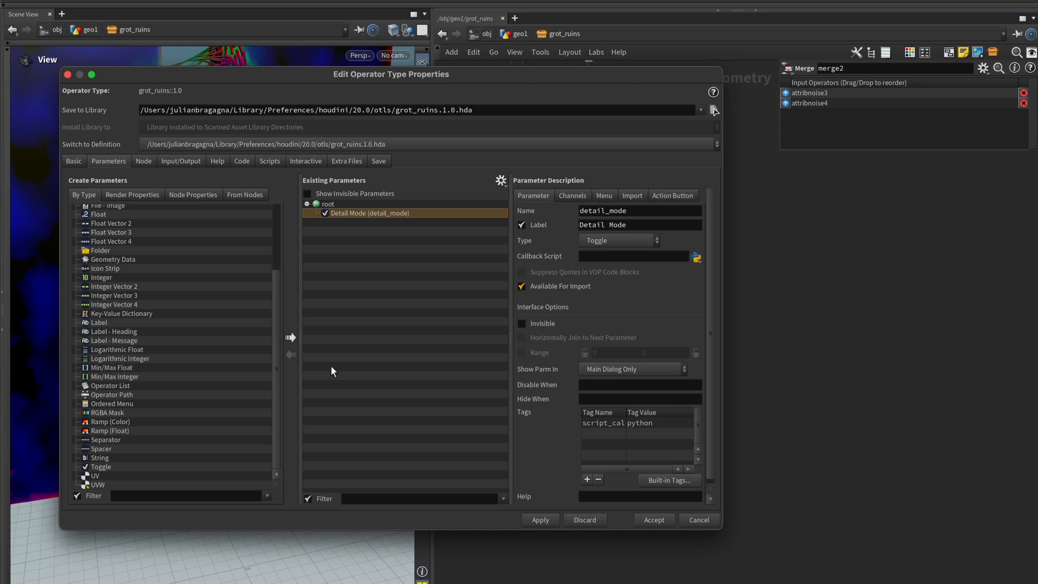
# - Add a Float parameter named fracture_density with the label Fracture Density below Detail Mode in the asset's parameters
pyautogui.scroll(2, 225, 339)
pyautogui.scroll(2, 132, 375)
pyautogui.moveTo(98, 307); pyautogui.dragTo(358, 255)
pyautogui.doubleClick(669, 212)
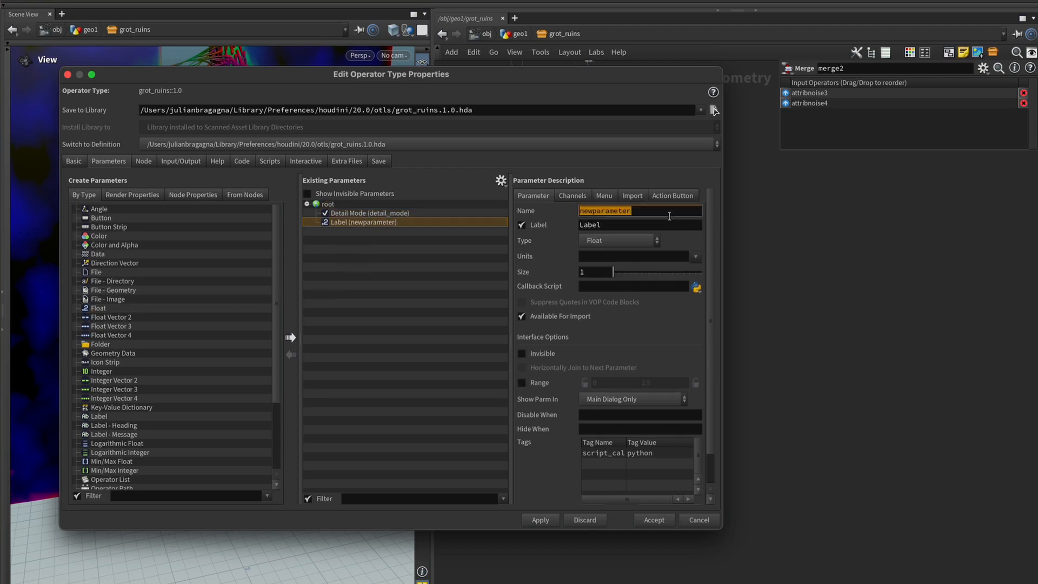
pyautogui.write('fracture_density')
# - Enable the range on Fracture Density, set it from 1 to 50, and apply the asset changes
pyautogui.click(522, 383)
pyautogui.click(616, 383)
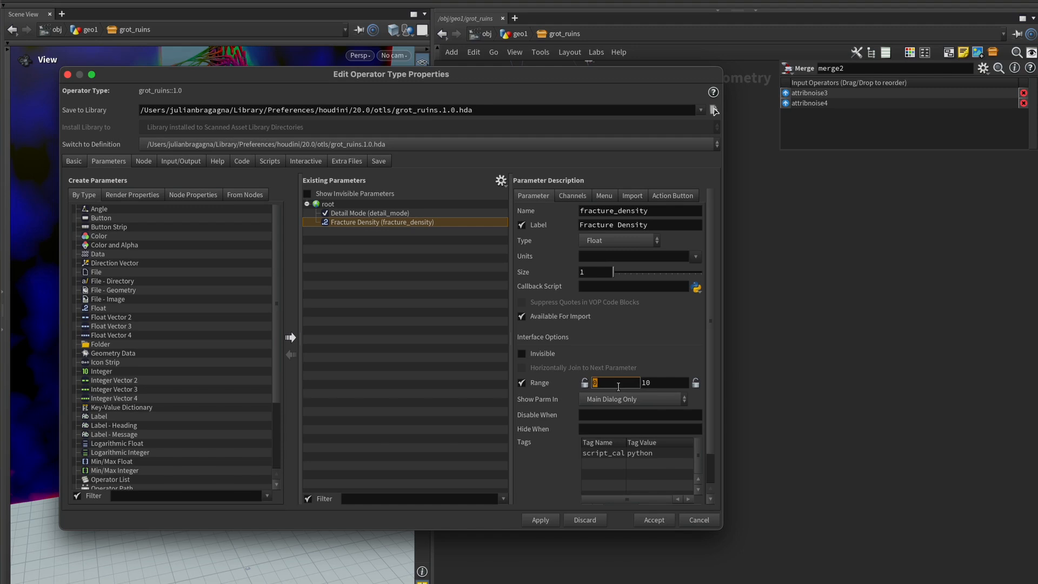
pyautogui.write('1')
pyautogui.press('Tab')
pyautogui.write('50')
pyautogui.click(549, 523)
pyautogui.moveTo(599, 73); pyautogui.dragTo(560, 560)
# - Set Fracture Density to 16.7 on the grot_ruins node and copy the parameter
pyautogui.click(525, 33)
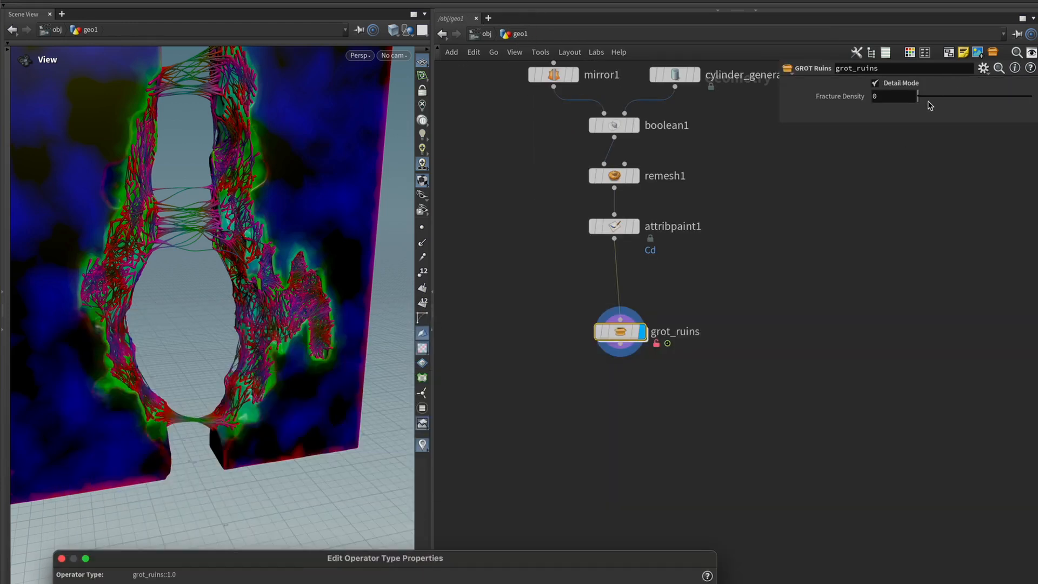
pyautogui.moveTo(926, 97); pyautogui.dragTo(954, 97)
pyautogui.rightClick(900, 98)
pyautogui.click(917, 193)
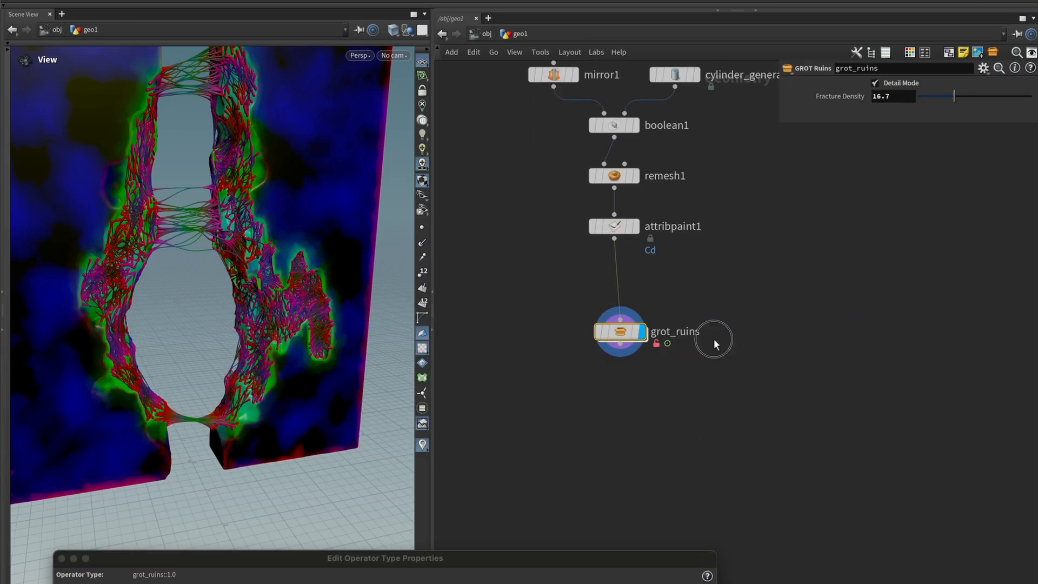
# - Paste the copied Fracture Density parameter as a relative reference into scatter2's Density Scale inside grot_ruins
pyautogui.doubleClick(621, 333)
pyautogui.moveTo(605, 70); pyautogui.dragTo(736, 370, button='middle')
pyautogui.scroll(8, 737, 370)
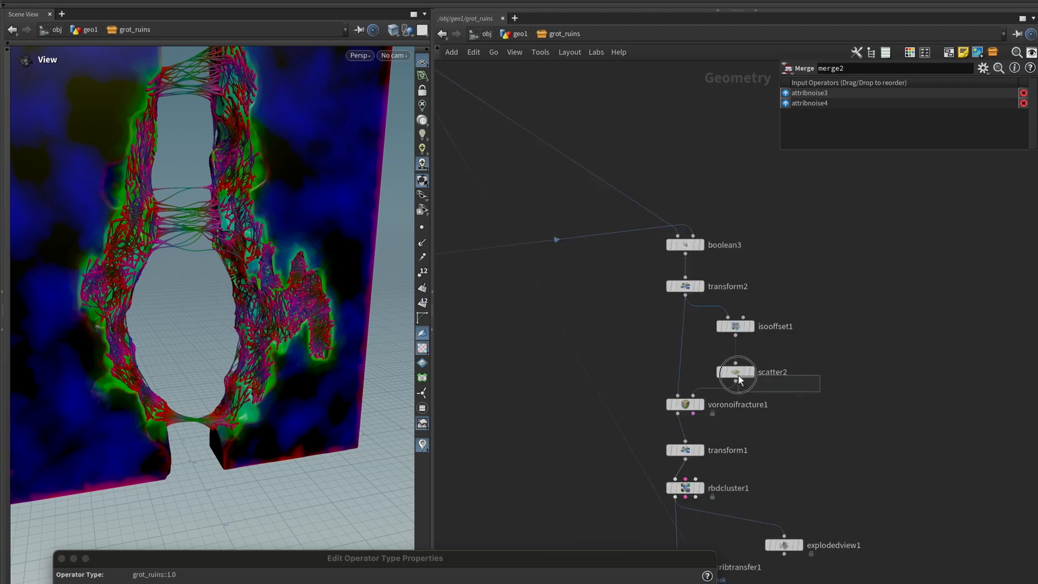
pyautogui.click(740, 372)
pyautogui.rightClick(893, 162)
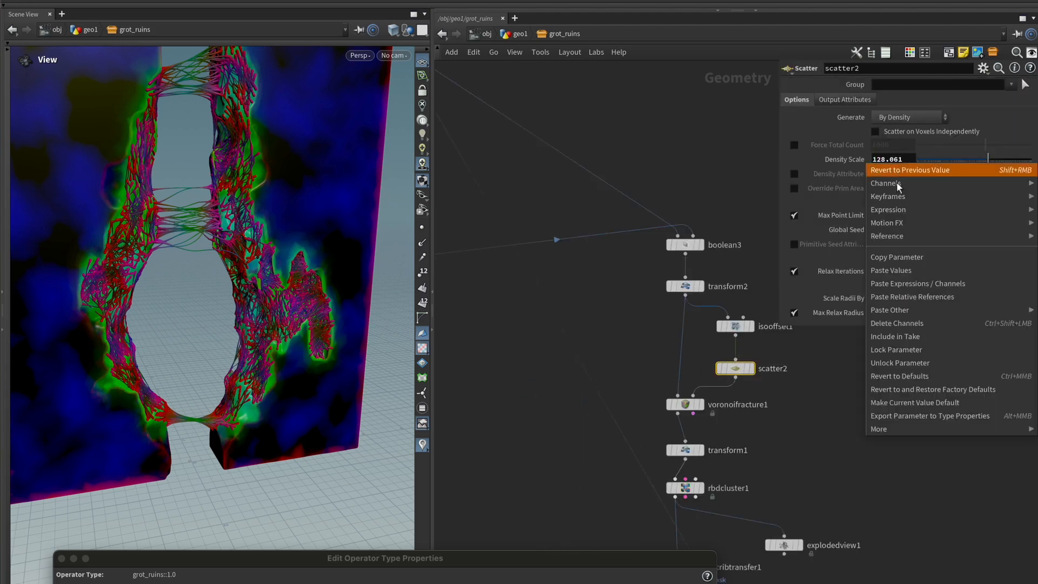
pyautogui.click(908, 295)
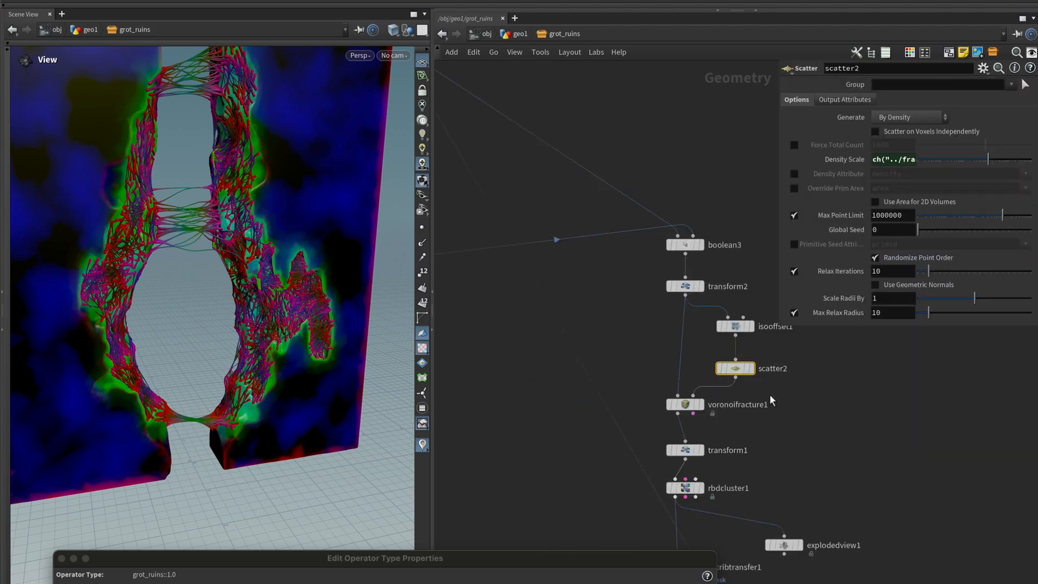
# - Set Fracture Density to 100 on grot_ruins with Detail Mode off and inspect the fractured walls
pyautogui.click(519, 34)
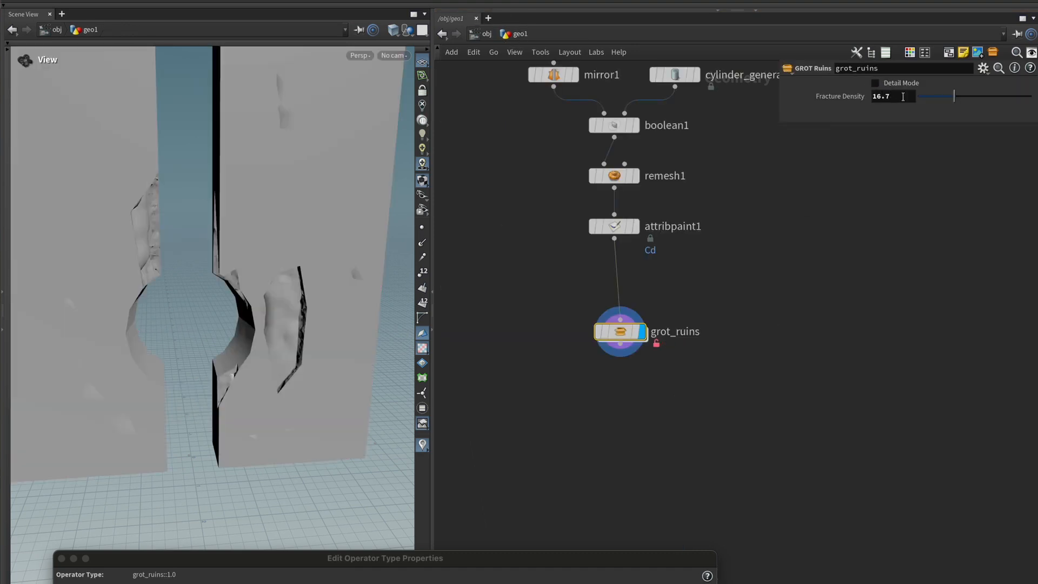
pyautogui.moveTo(974, 100); pyautogui.dragTo(1033, 97)
pyautogui.moveTo(282, 286); pyautogui.dragTo(267, 276)
pyautogui.moveTo(217, 146); pyautogui.dragTo(183, 136)
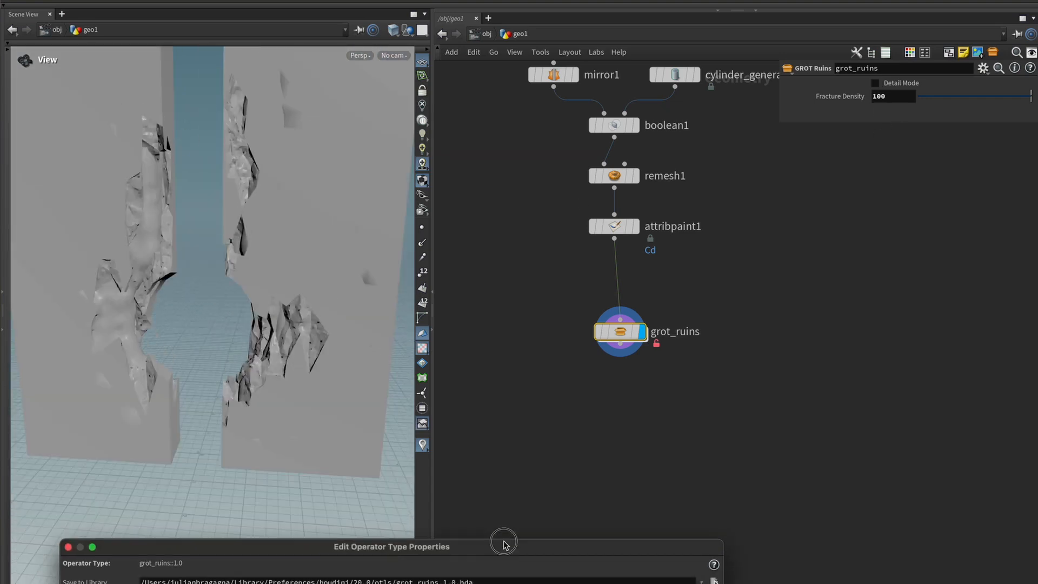
# - Display explodedview1 inside grot_ruins and set rbdcluster1's Detach Ratio to 0.129
pyautogui.moveTo(513, 541); pyautogui.dragTo(519, 501)
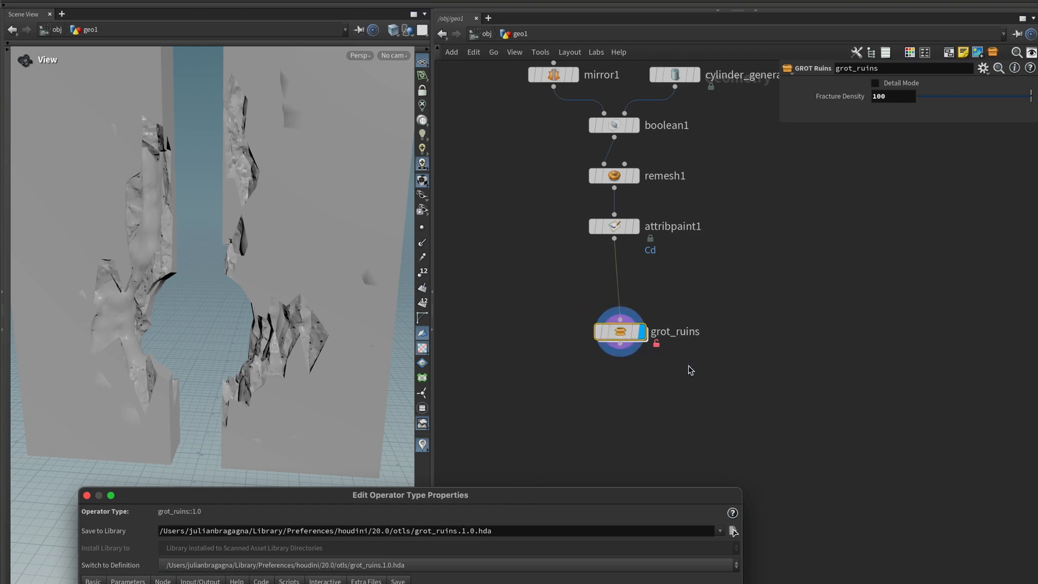
pyautogui.click(618, 381)
pyautogui.moveTo(547, 496); pyautogui.dragTo(505, 535)
pyautogui.doubleClick(613, 307)
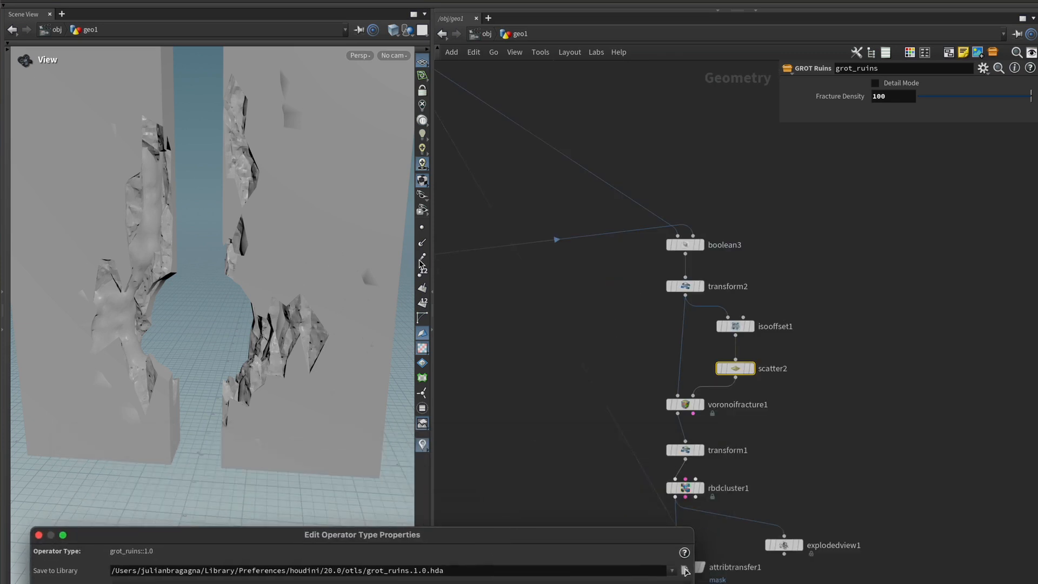
pyautogui.moveTo(632, 358); pyautogui.dragTo(584, 215, button='middle')
pyautogui.click(653, 345)
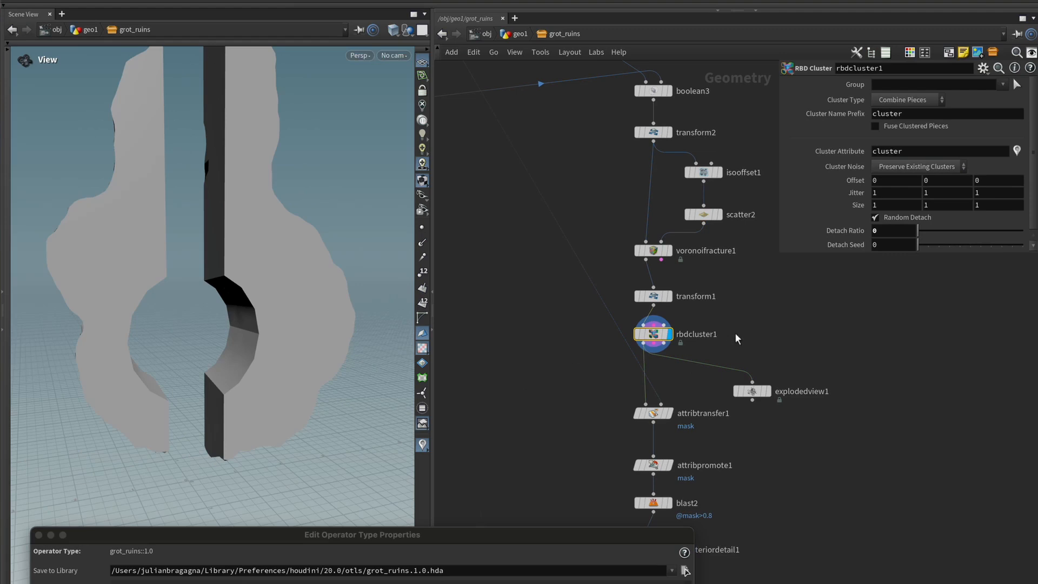
pyautogui.click(766, 391)
pyautogui.moveTo(941, 233)
pyautogui.mouseDown()
pyautogui.moveTo(949, 229)
pyautogui.moveTo(905, 243)
pyautogui.moveTo(985, 243)
pyautogui.moveTo(930, 244)
pyautogui.mouseUp()
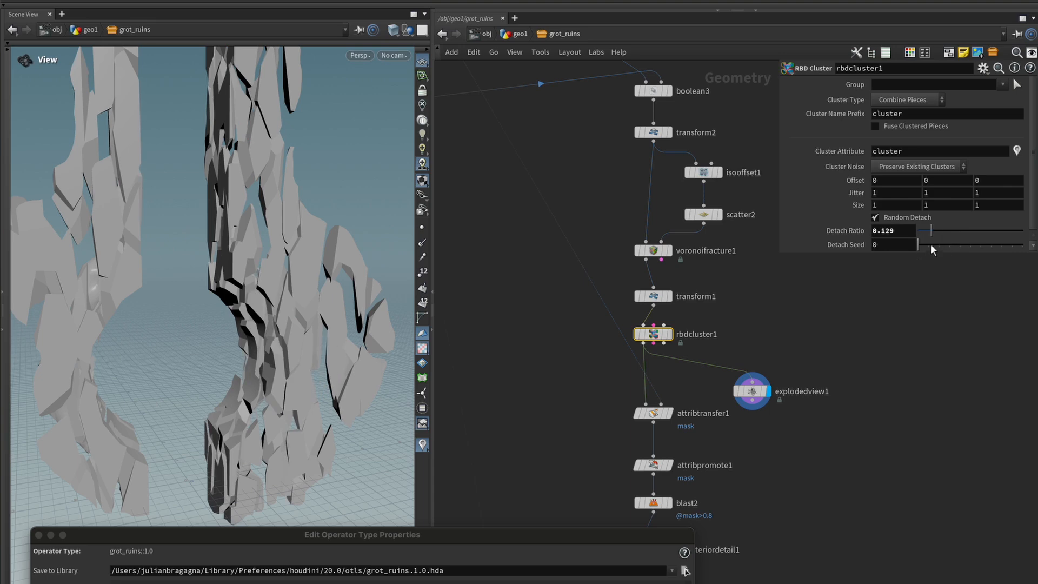
# - Promote rbdcluster1's Detach Ratio to the asset's parameters, then check its reference expression and the new control on grot_ruins
pyautogui.moveTo(549, 532); pyautogui.dragTo(570, 285)
pyautogui.moveTo(846, 231); pyautogui.dragTo(357, 470)
pyautogui.moveTo(503, 285); pyautogui.dragTo(467, 92)
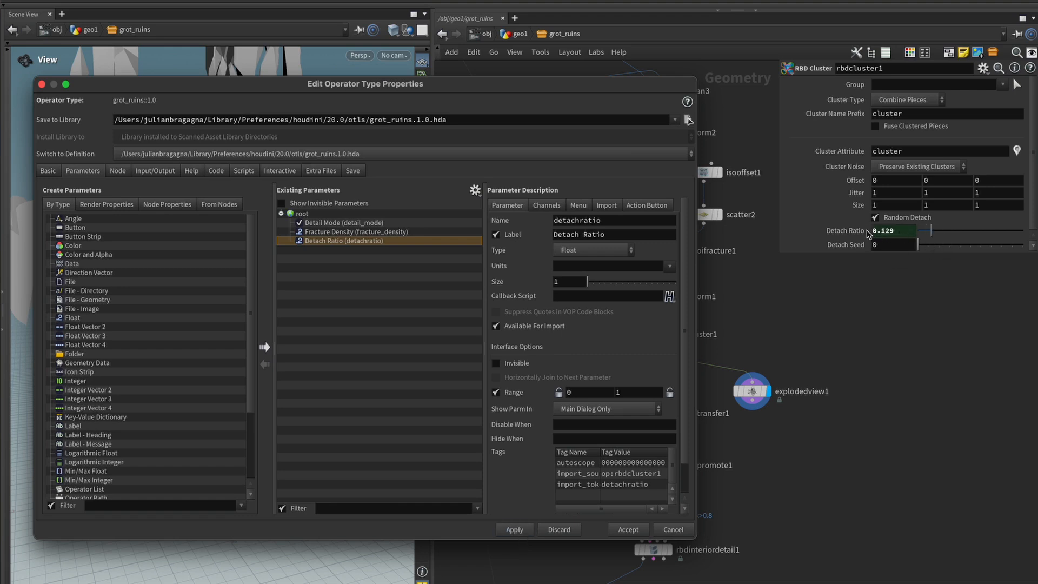
pyautogui.click(907, 236)
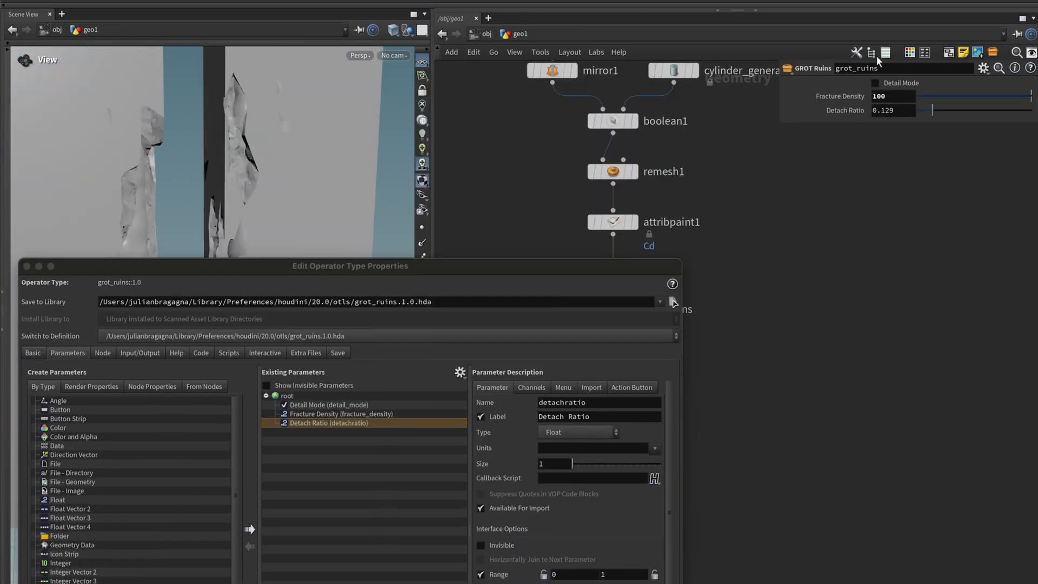
pyautogui.moveTo(532, 269); pyautogui.dragTo(539, 140)
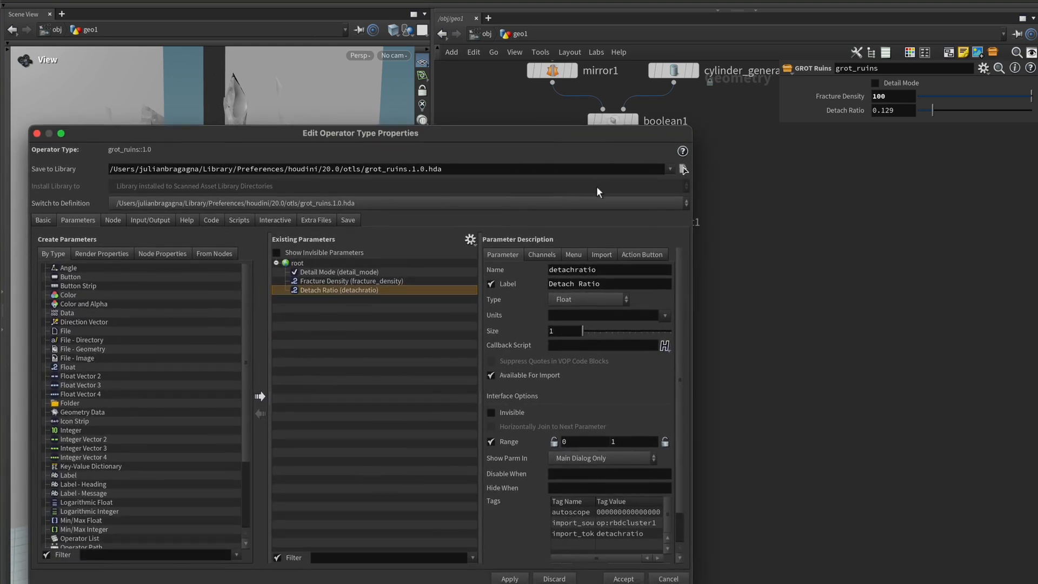
pyautogui.moveTo(593, 138); pyautogui.dragTo(587, 354)
pyautogui.doubleClick(621, 319)
# - Try adding all of explodedview1's parameters to the asset's parameter list, then delete them
pyautogui.moveTo(591, 355); pyautogui.dragTo(531, 252)
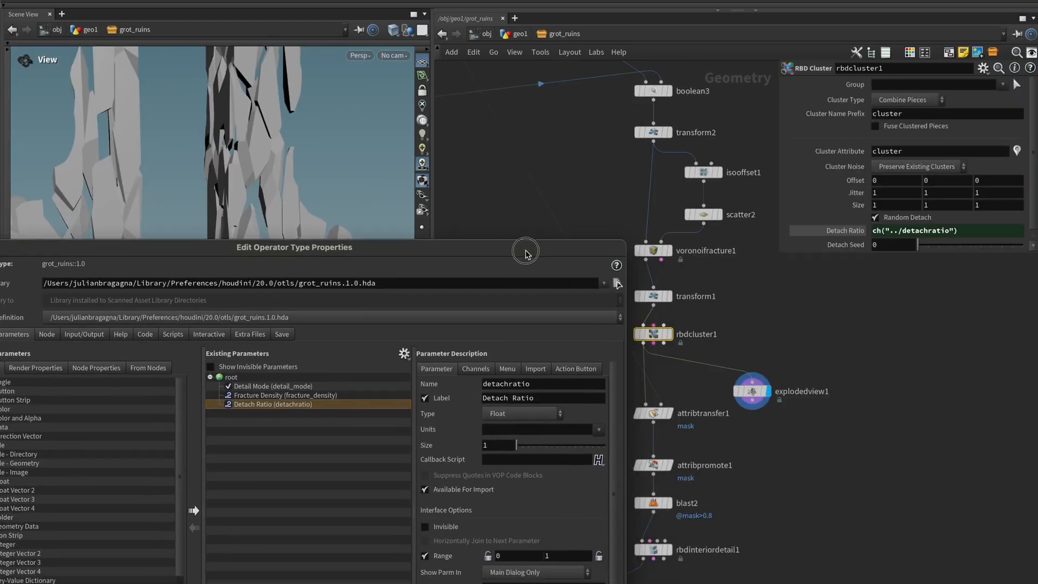
pyautogui.moveTo(744, 393); pyautogui.dragTo(259, 490)
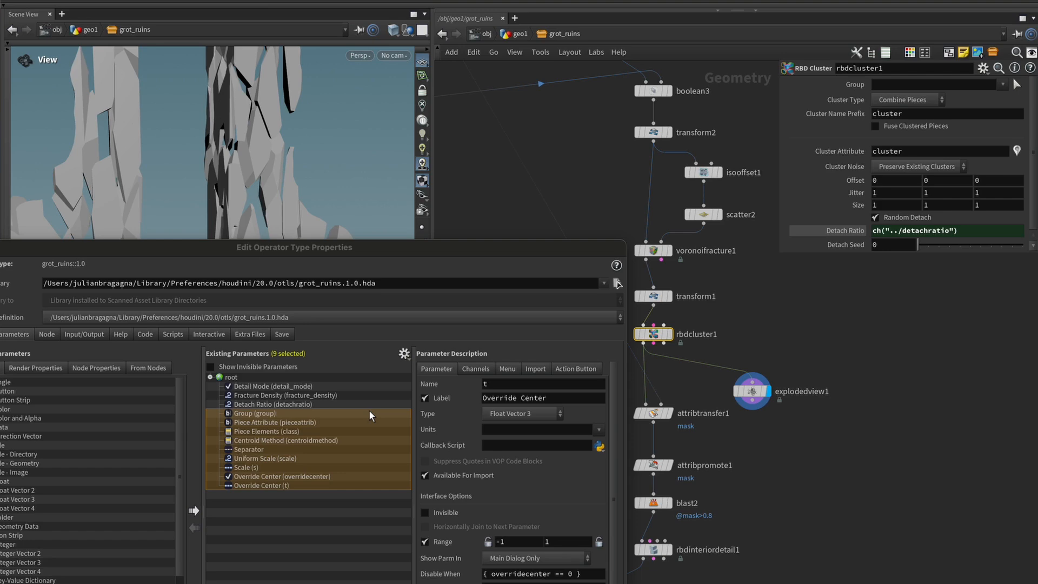
pyautogui.press('Delete')
# - Add a float parameter named shard_length with the label Shard Length to the asset's existing parameters
pyautogui.moveTo(385, 253); pyautogui.dragTo(462, 196)
pyautogui.click(234, 433)
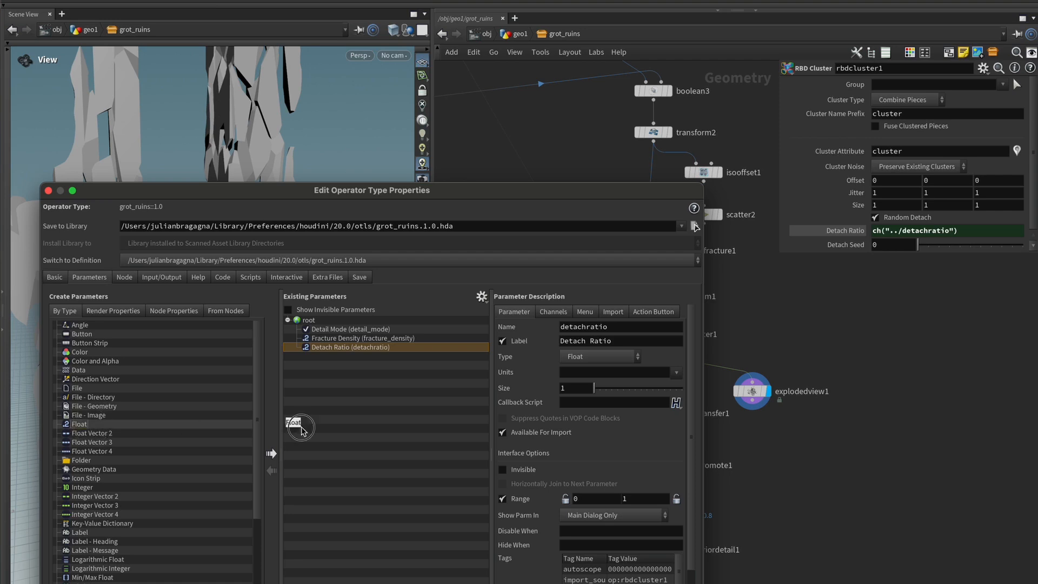
pyautogui.moveTo(234, 433); pyautogui.dragTo(392, 385)
pyautogui.click(627, 327)
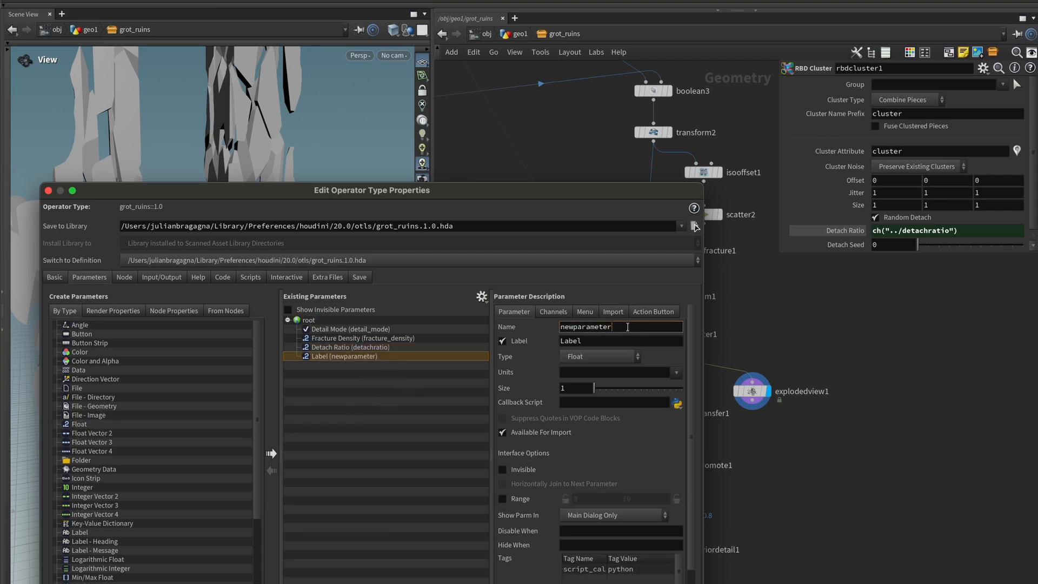
pyautogui.doubleClick(628, 327)
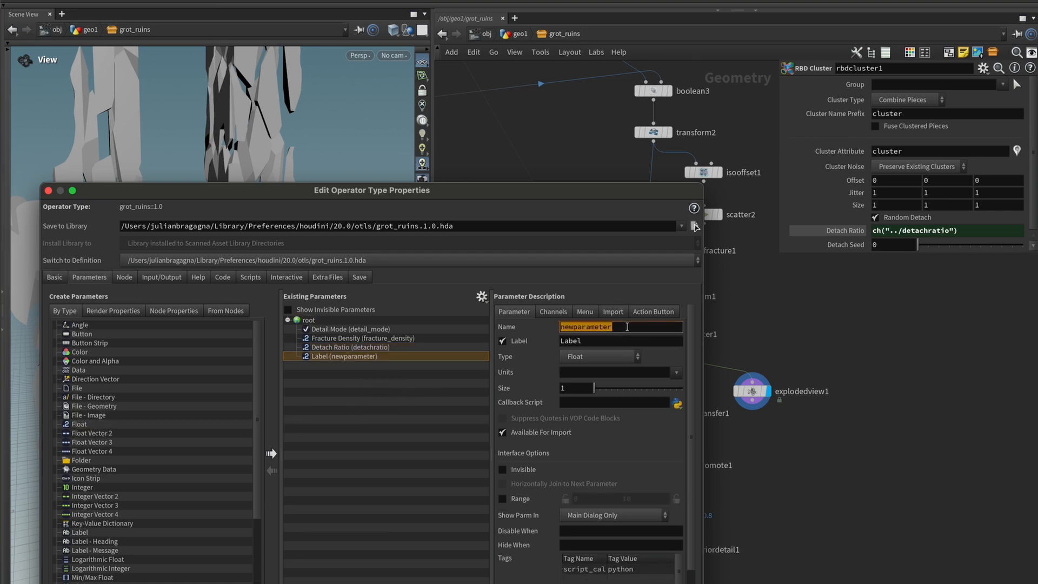
pyautogui.write('shard_length')
# - Review the exploded pieces and transform2's vertical scale, and enter a new lower limit for the Shard Length range
pyautogui.moveTo(598, 190); pyautogui.dragTo(594, 375)
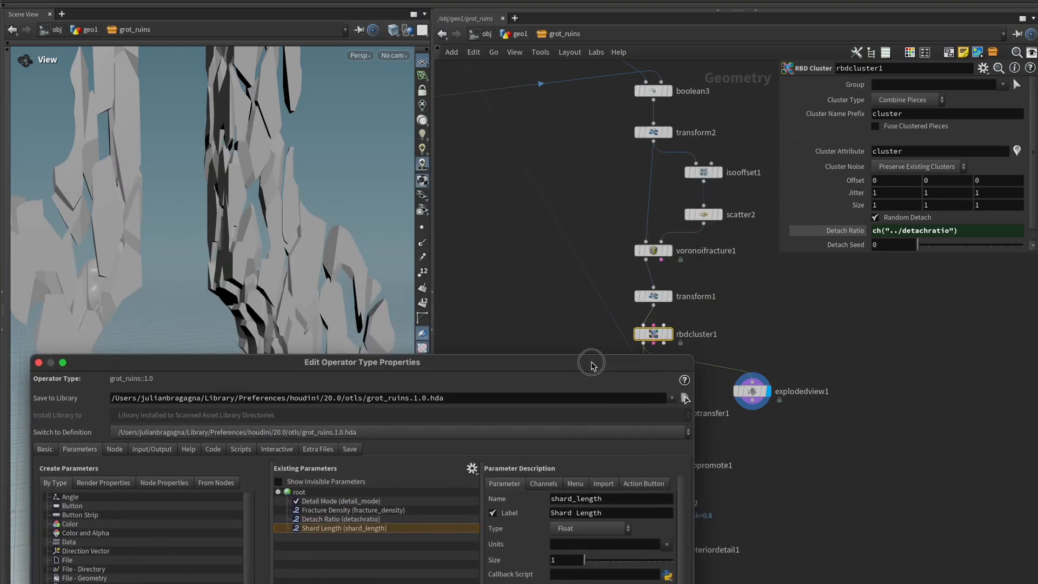
pyautogui.keyDown('alt'); pyautogui.moveTo(303, 292); pyautogui.dragTo(355, 294); pyautogui.keyUp('alt')
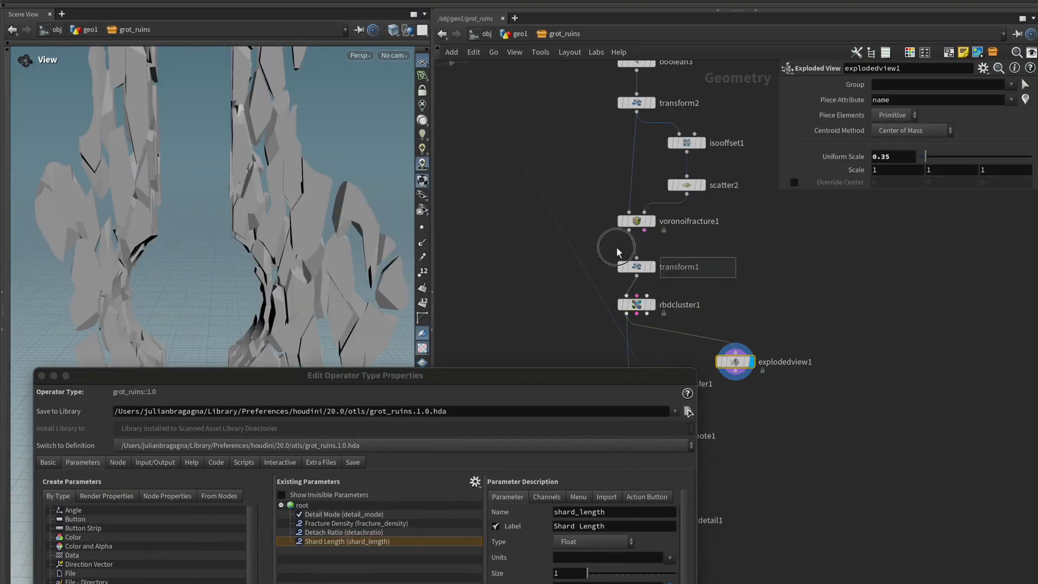
pyautogui.moveTo(617, 248); pyautogui.dragTo(608, 246)
pyautogui.moveTo(626, 237); pyautogui.dragTo(617, 306, button='middle')
pyautogui.moveTo(768, 158); pyautogui.dragTo(596, 185)
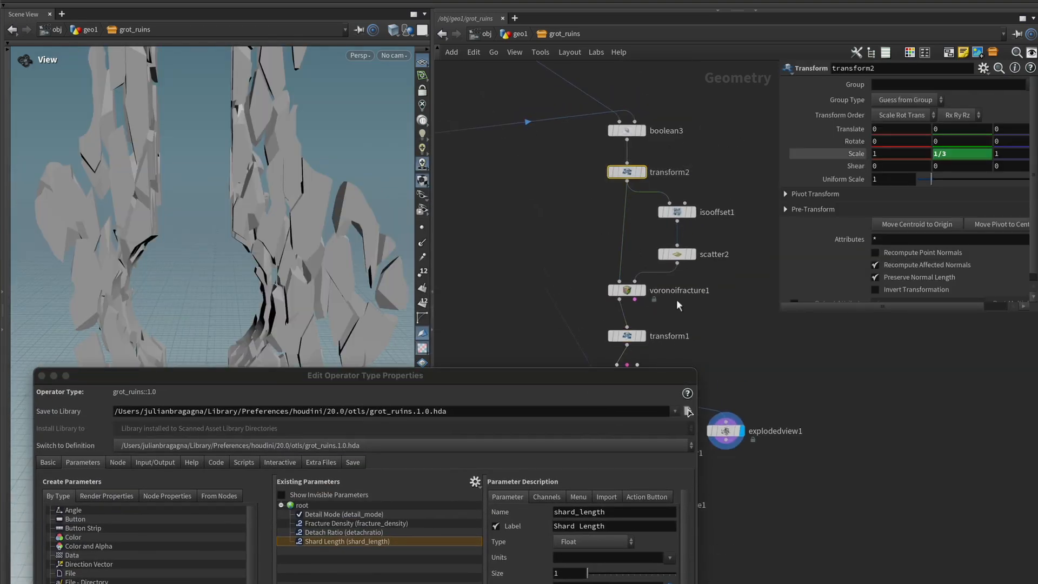
pyautogui.scroll(-3, 567, 295)
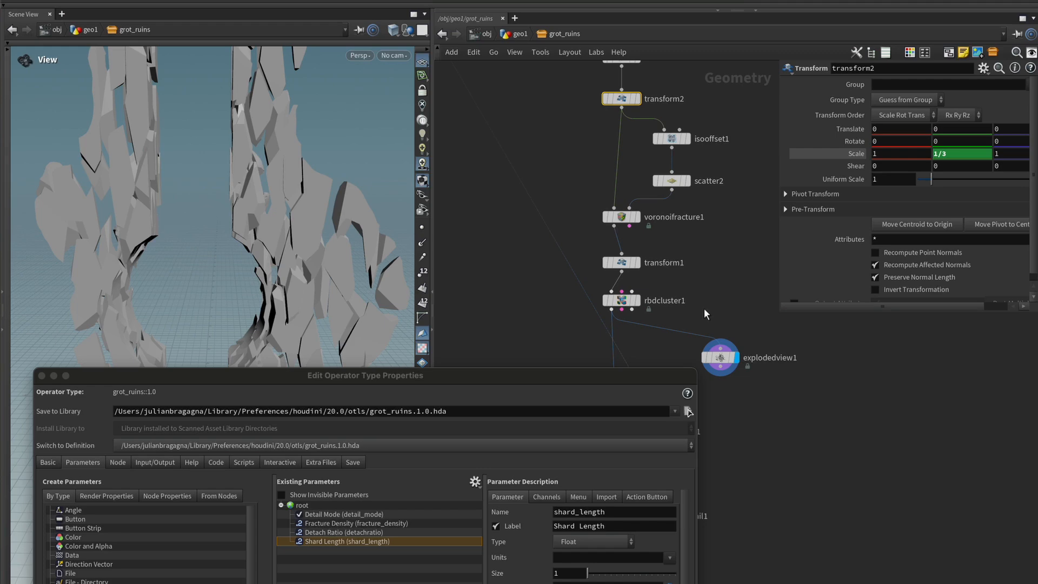
pyautogui.keyDown('alt'); pyautogui.moveTo(335, 276); pyautogui.dragTo(272, 257); pyautogui.keyUp('alt')
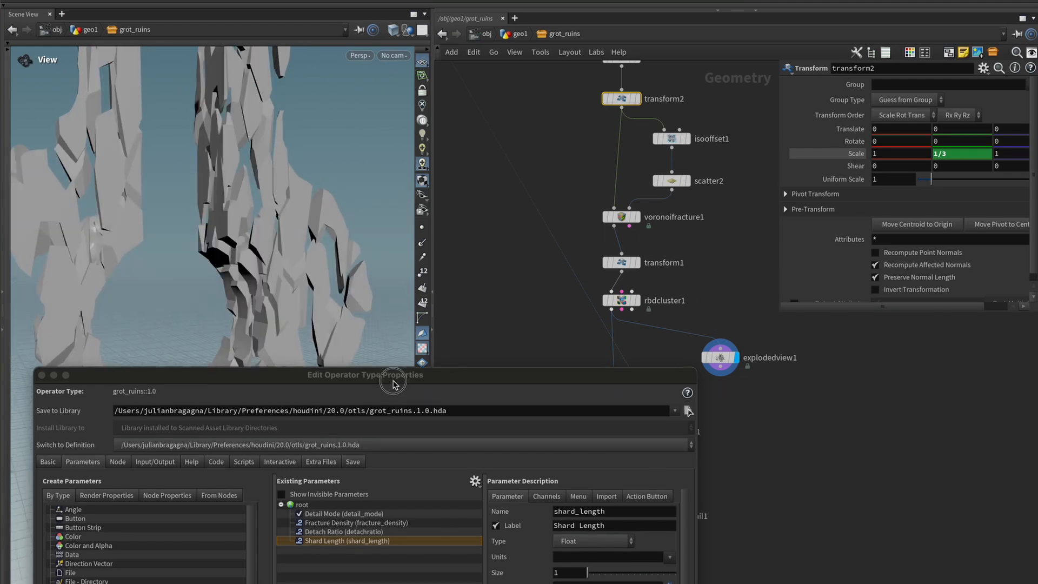
pyautogui.moveTo(394, 384); pyautogui.dragTo(420, 195)
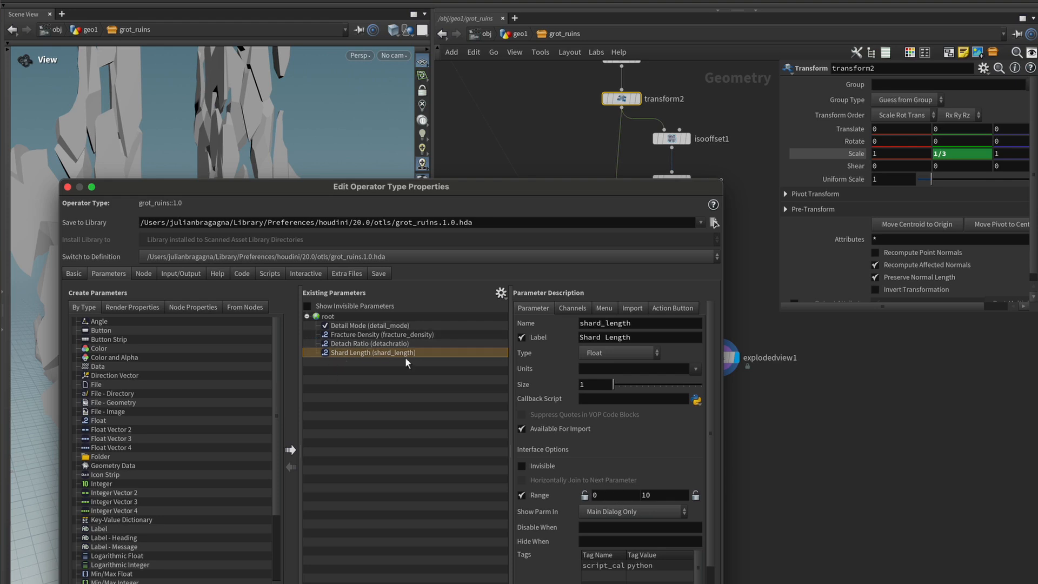
pyautogui.click(621, 495)
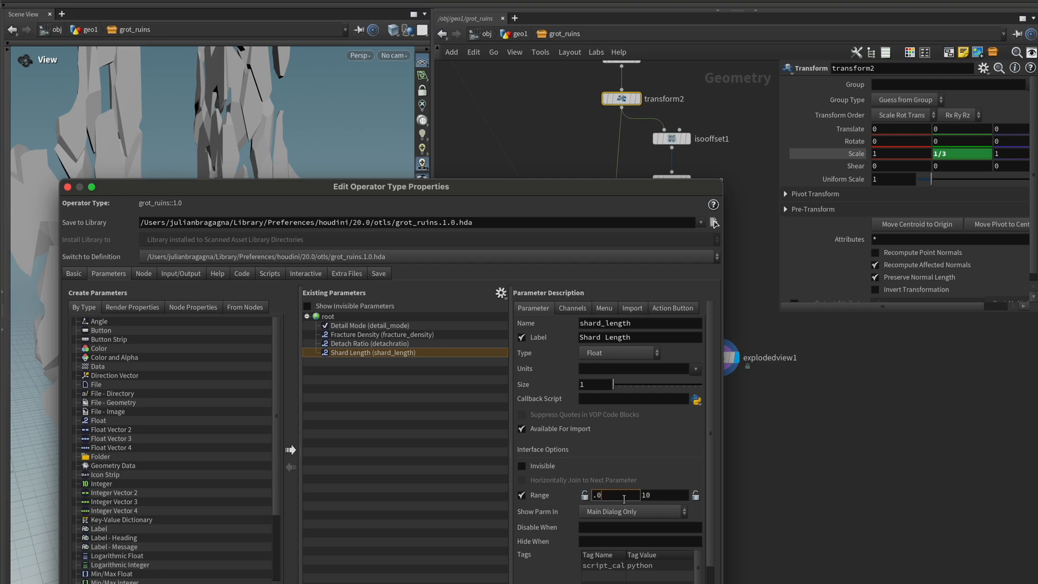
pyautogui.press('Return')
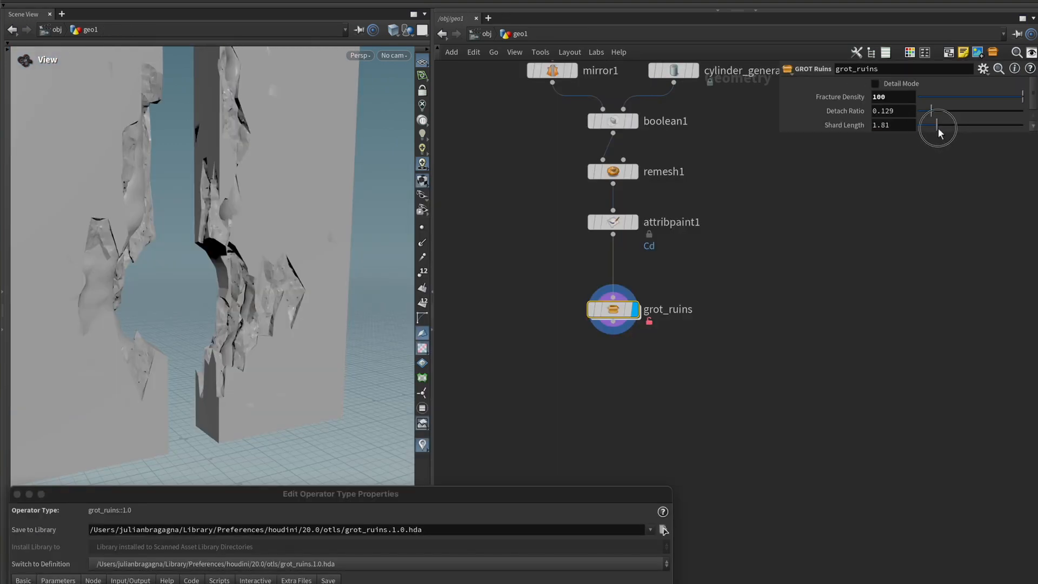
# - Set Shard Length to 3.7 on grot_ruins, copy the parameter and paste it as a relative reference into transform1's Y scale
pyautogui.rightClick(940, 126)
pyautogui.click(893, 221)
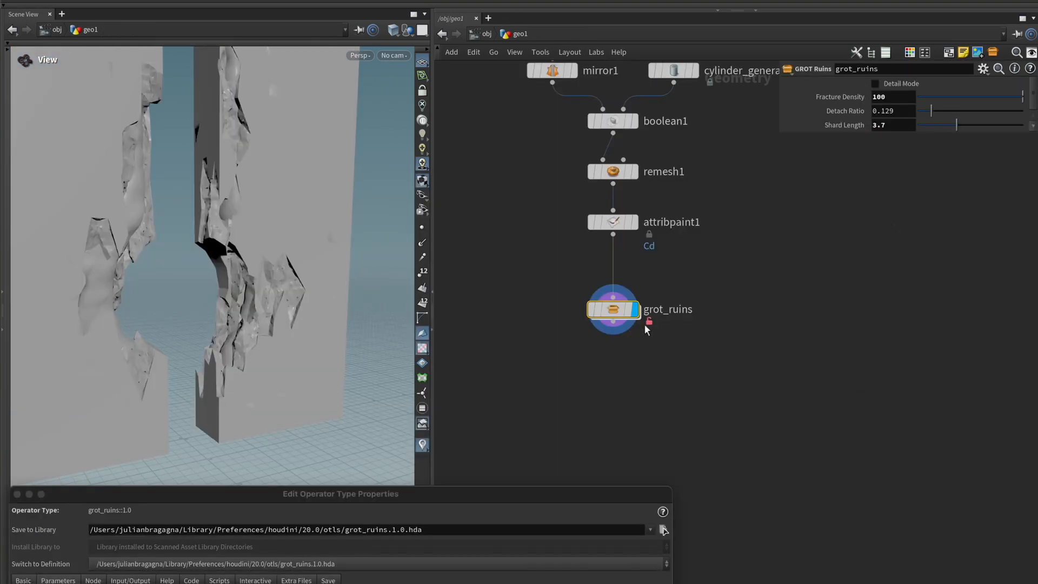
pyautogui.doubleClick(614, 309)
pyautogui.rightClick(942, 156)
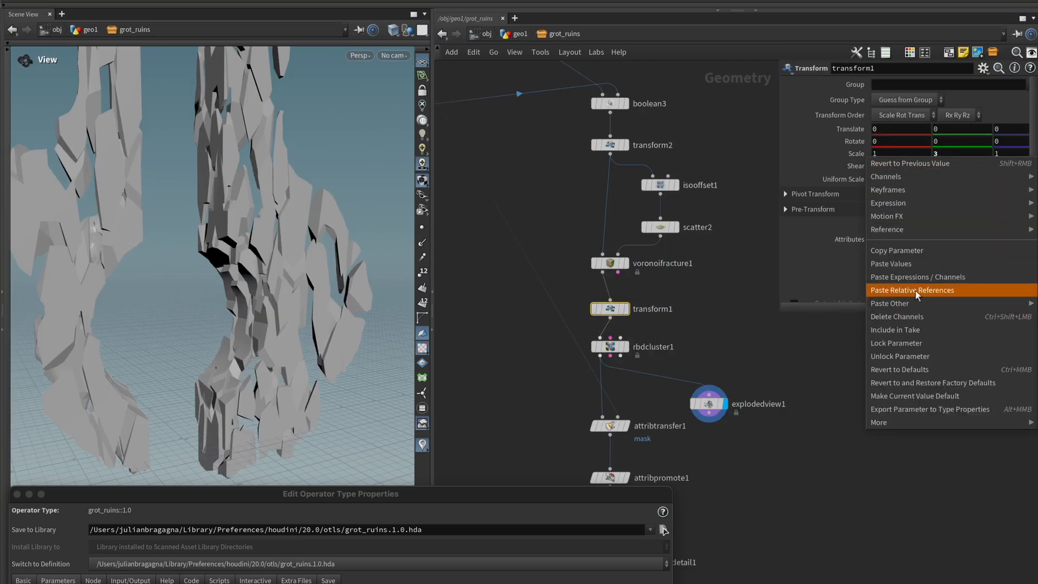
pyautogui.click(917, 291)
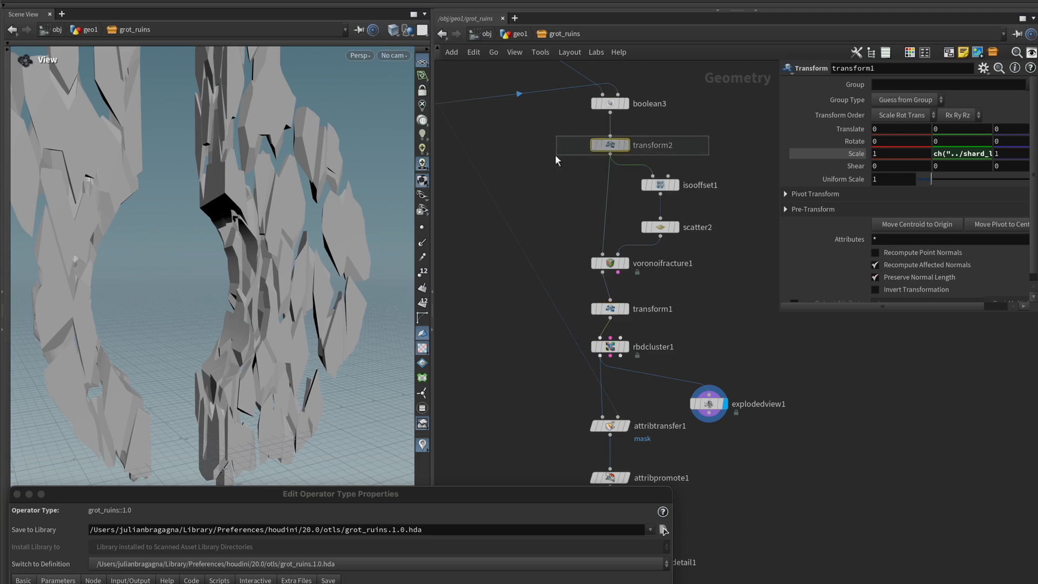
# - Replace transform2's Y scale with the inverse of the Shard Length reference, 1/ch("../shard_length")
pyautogui.click(610, 145)
pyautogui.click(968, 154)
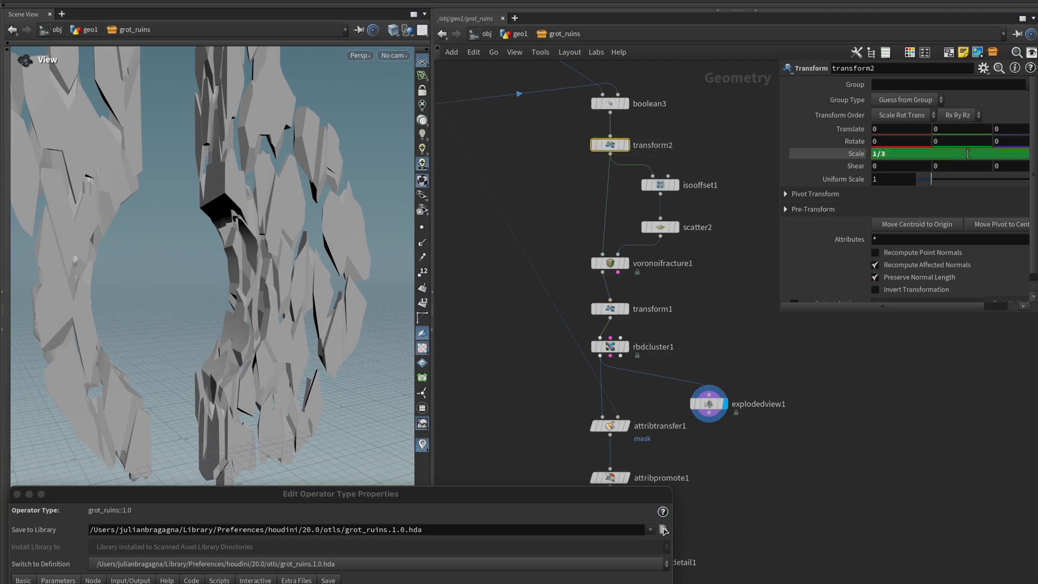
pyautogui.rightClick(886, 155)
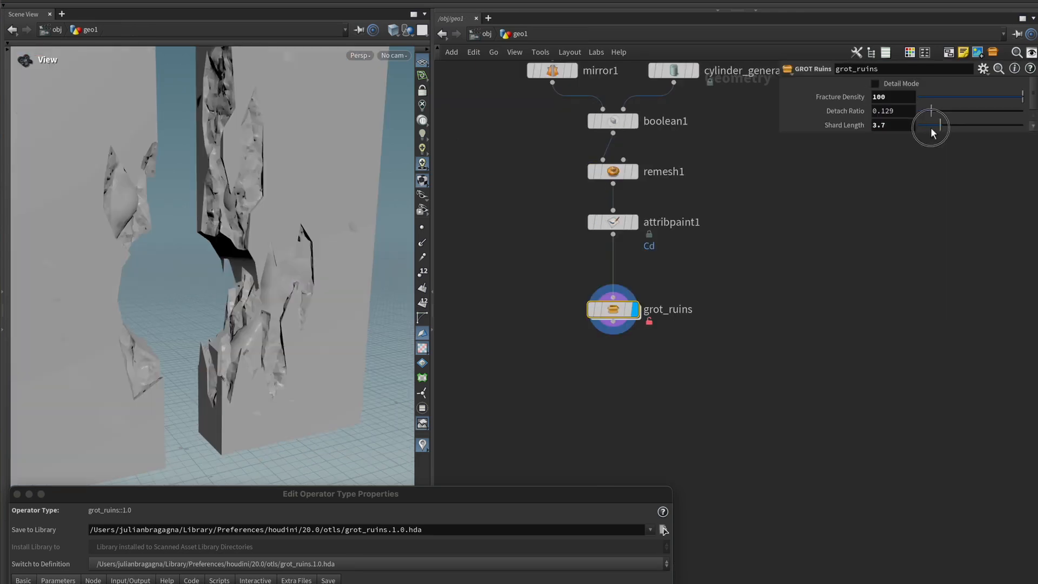
# - Test Shard Length at 0.55 and 3.93 on grot_ruins and inspect the broken edges of the wall opening
pyautogui.moveTo(930, 127); pyautogui.dragTo(924, 127)
pyautogui.moveTo(339, 241); pyautogui.dragTo(248, 248)
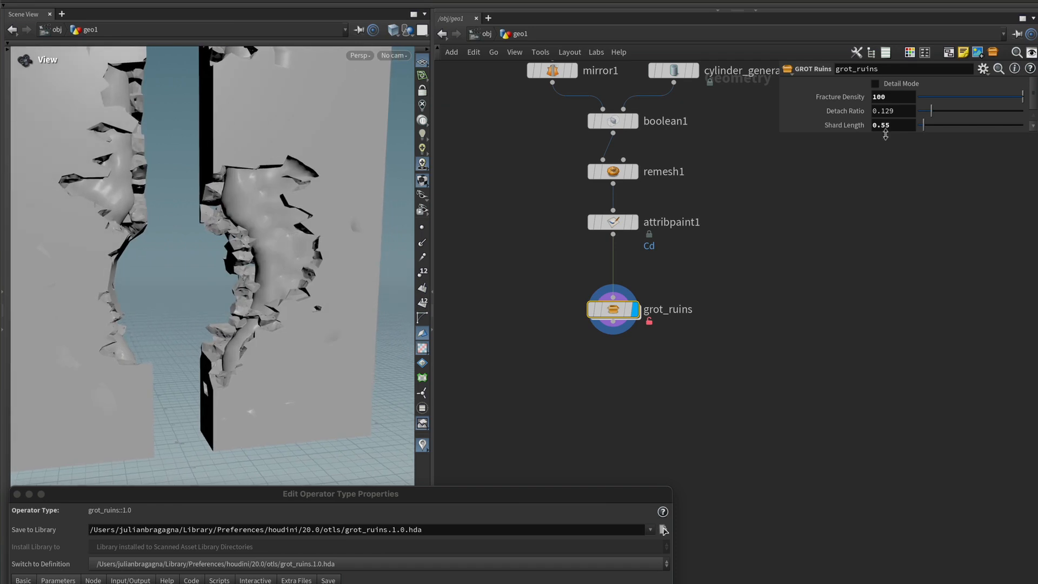
pyautogui.click(1001, 125)
pyautogui.moveTo(178, 269); pyautogui.dragTo(243, 238)
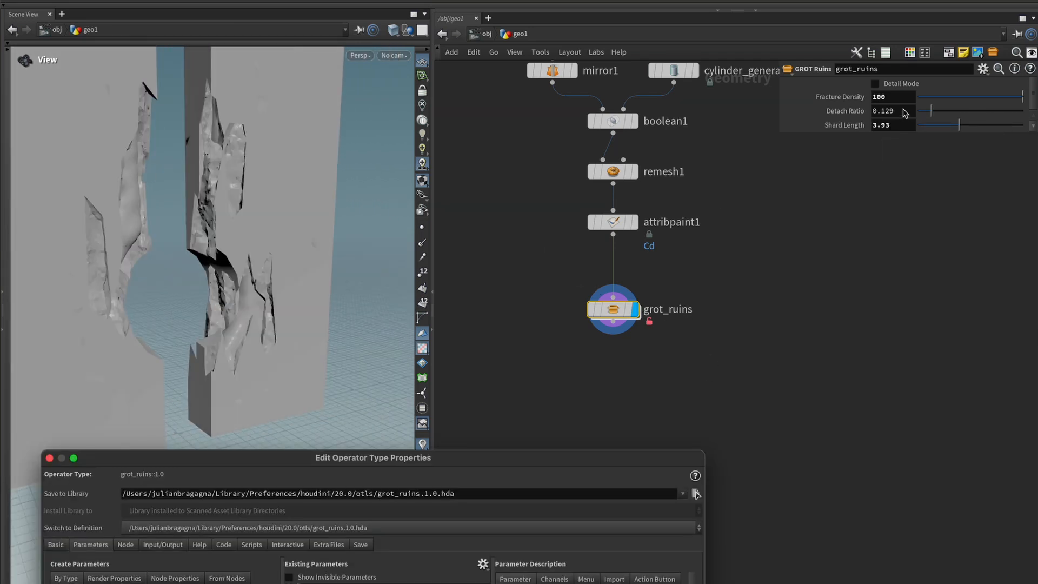
pyautogui.rightClick(877, 127)
pyautogui.moveTo(886, 198)
pyautogui.click(835, 227)
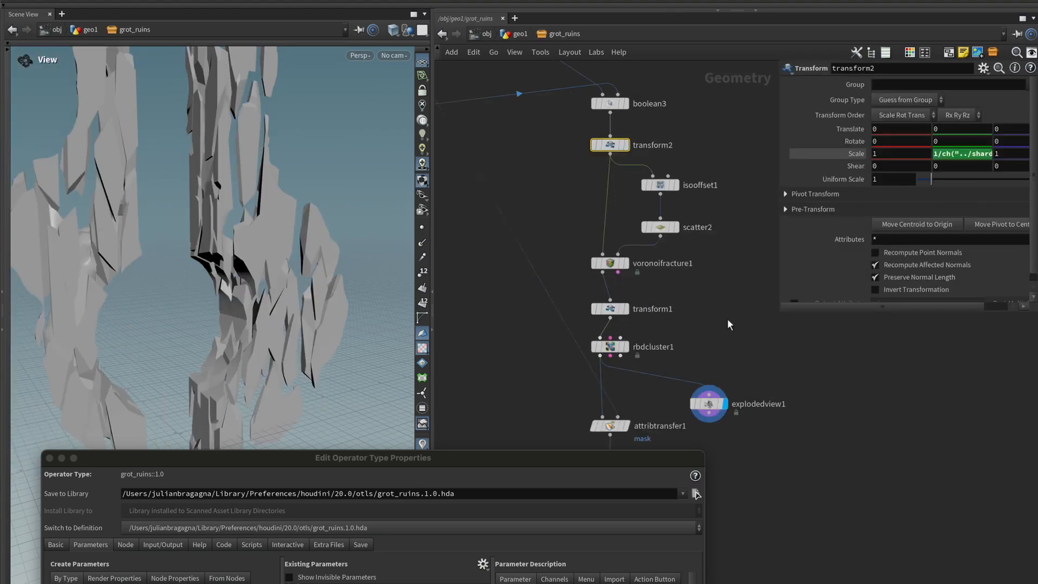
# - Open a new floating panel over the viewport and return to the geo1 network level
pyautogui.moveTo(265, 3)
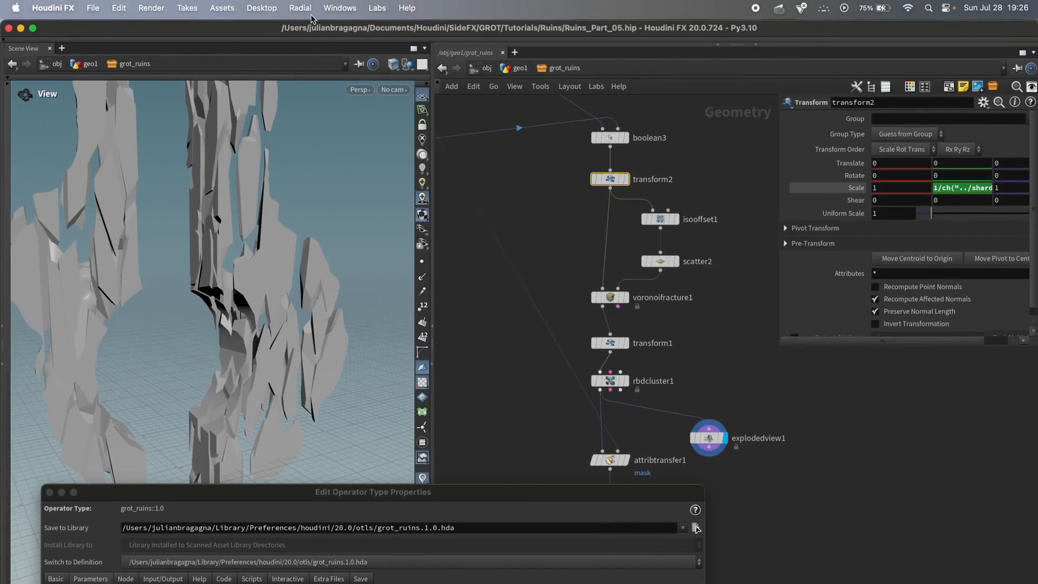
pyautogui.click(351, 9)
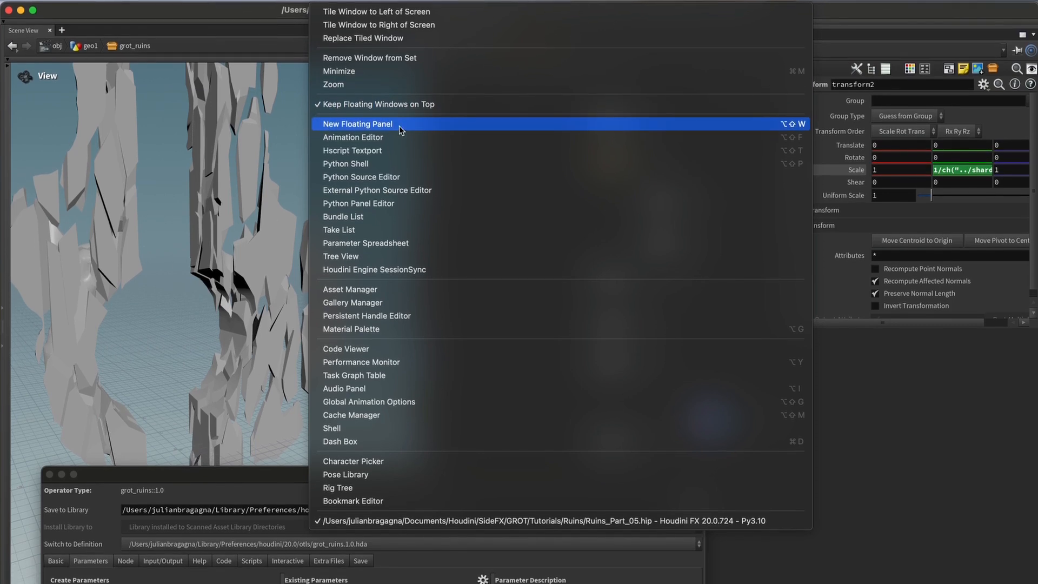
pyautogui.click(398, 137)
pyautogui.moveTo(539, 5); pyautogui.dragTo(386, 84)
pyautogui.press('u')
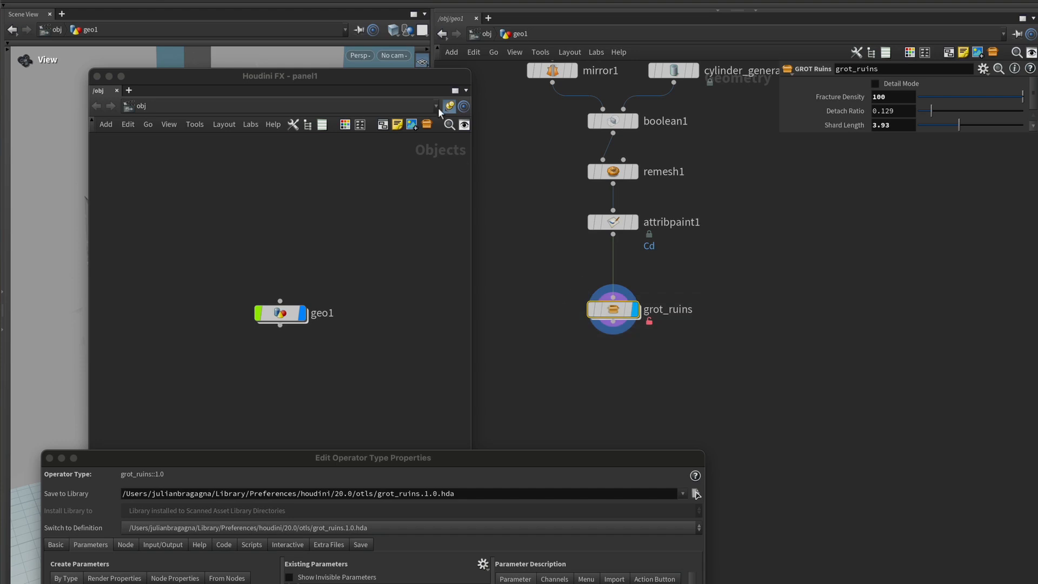
# - Turn the floating panel into a parameter view pinned to grot_ruins, and go back inside the asset's network
pyautogui.rightClick(104, 92)
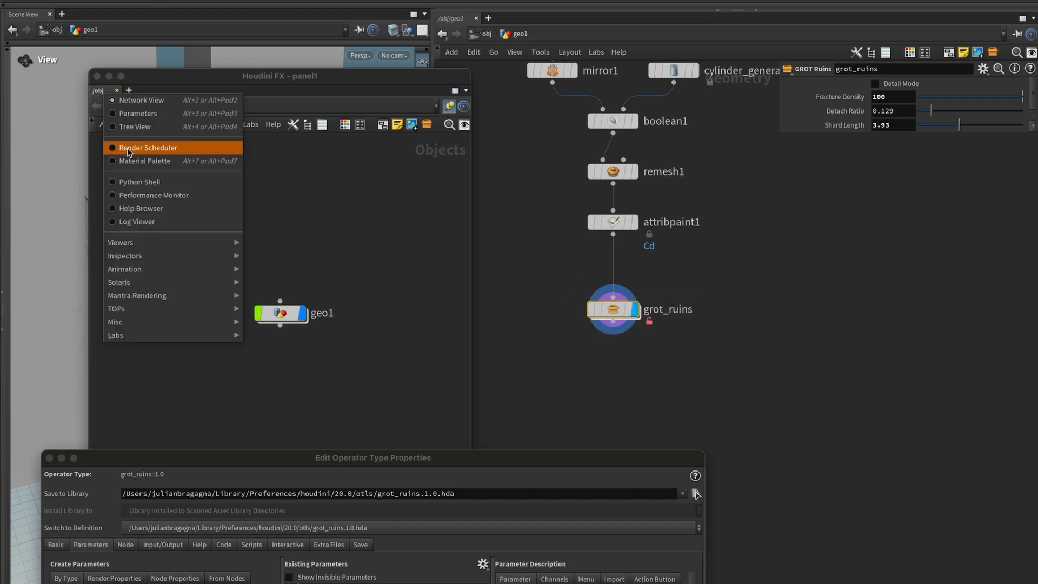
pyautogui.click(114, 111)
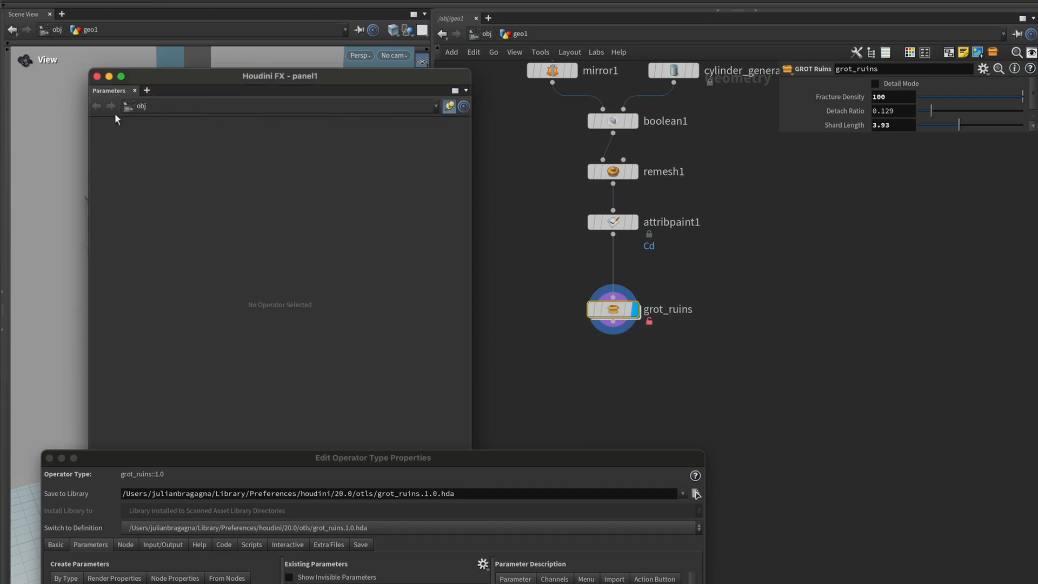
pyautogui.click(448, 106)
pyautogui.moveTo(570, 291); pyautogui.dragTo(759, 385)
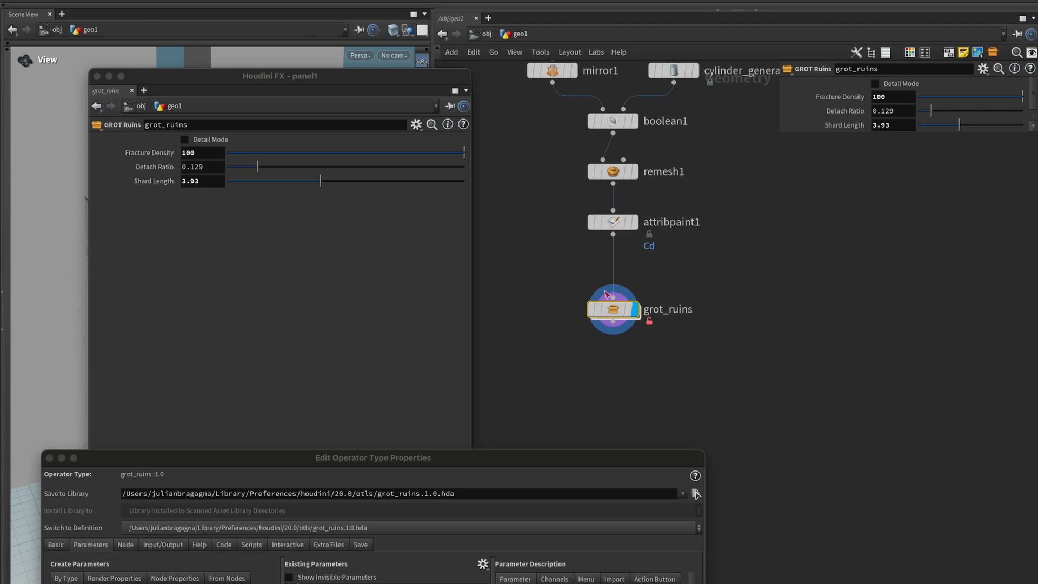
pyautogui.click(449, 107)
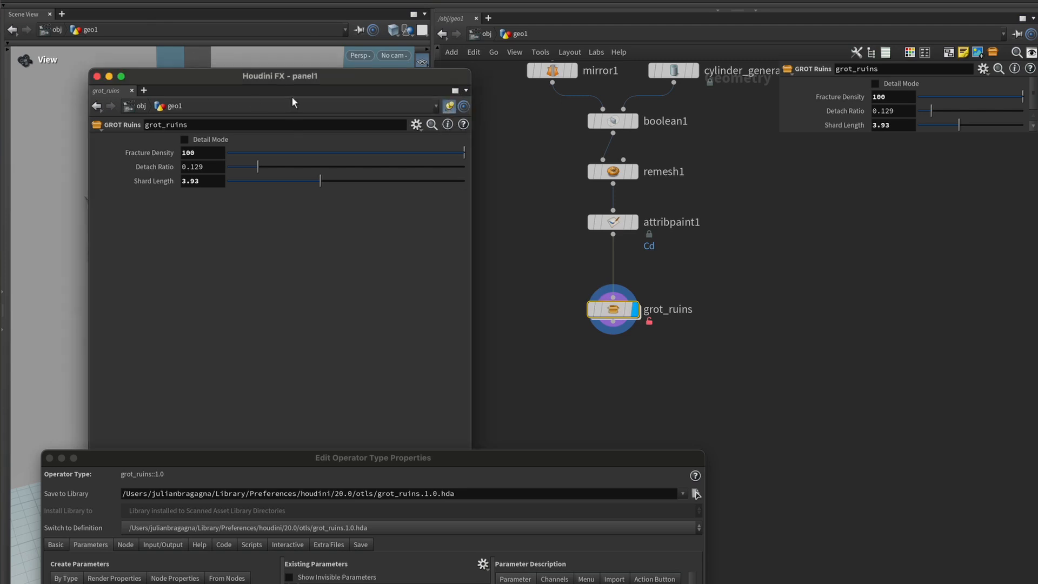
pyautogui.doubleClick(614, 316)
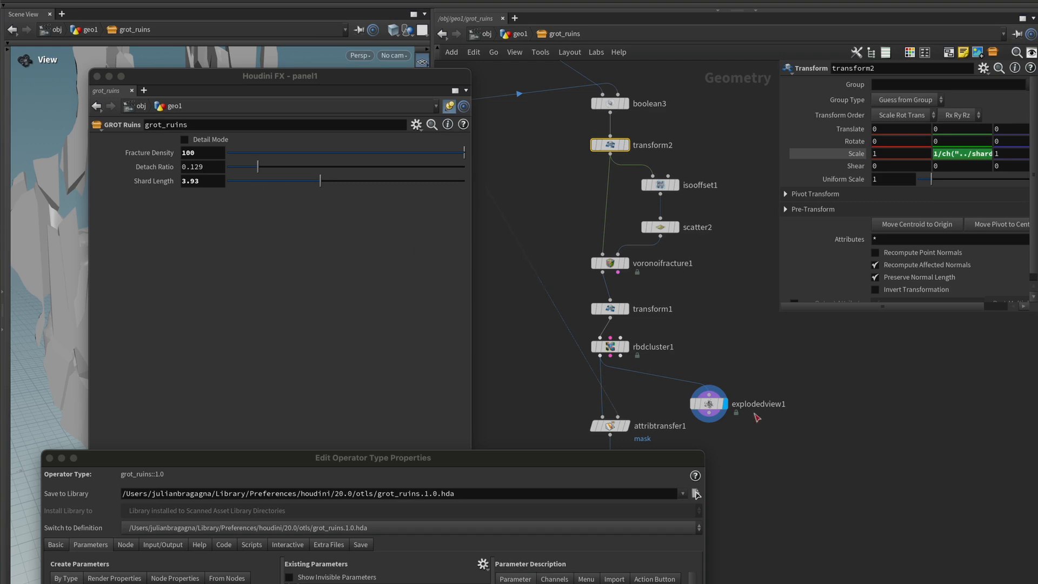
pyautogui.moveTo(518, 464); pyautogui.dragTo(513, 421)
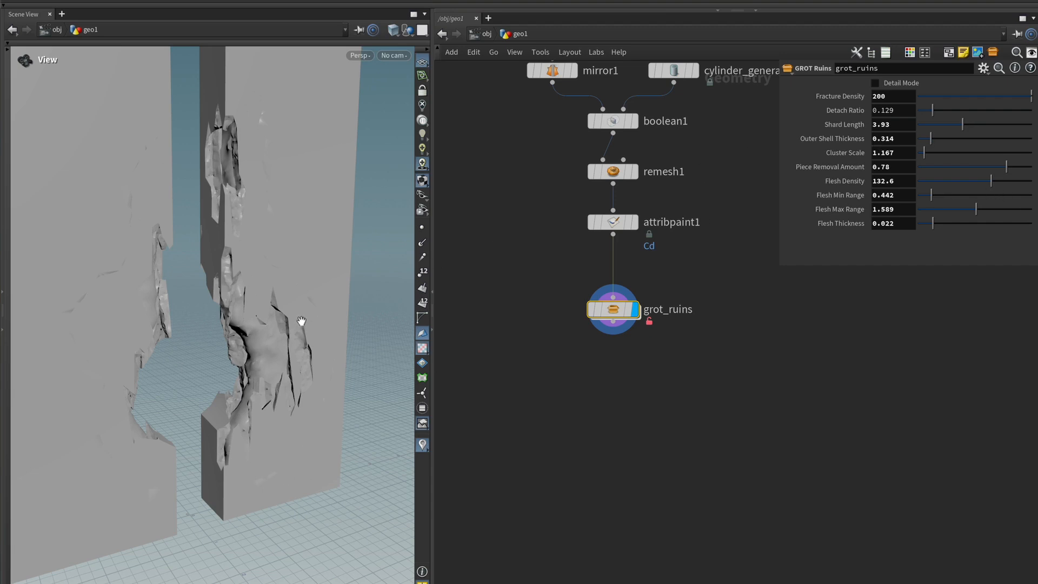
# - Set grot_ruins' Detach Ratio to 0.548, Shard Length to 6.32 and Cluster Scale to 1.23, and inspect the wireframe shards
pyautogui.moveTo(1030, 96); pyautogui.dragTo(961, 104)
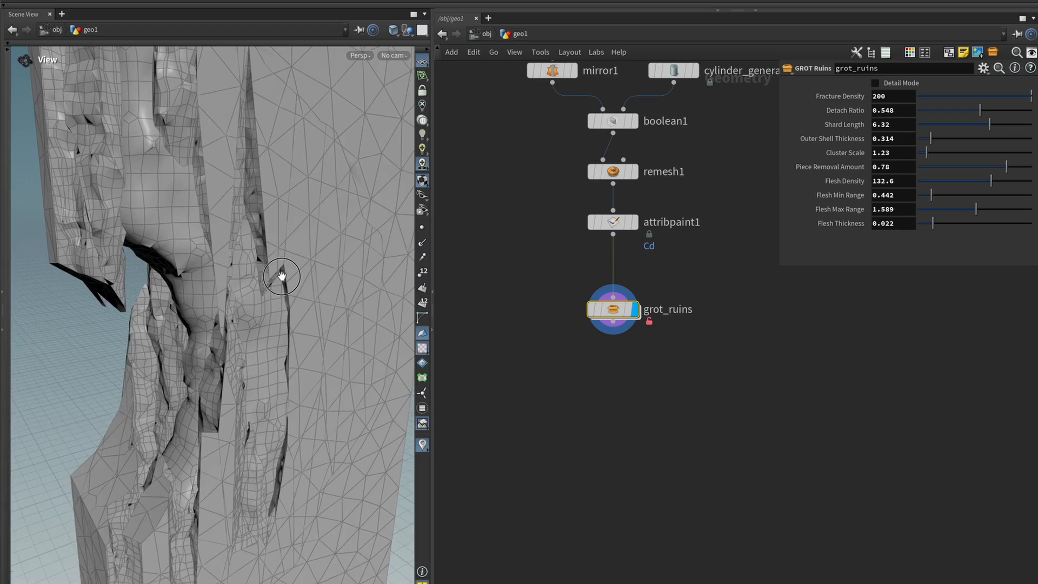
pyautogui.scroll(3, 290, 272)
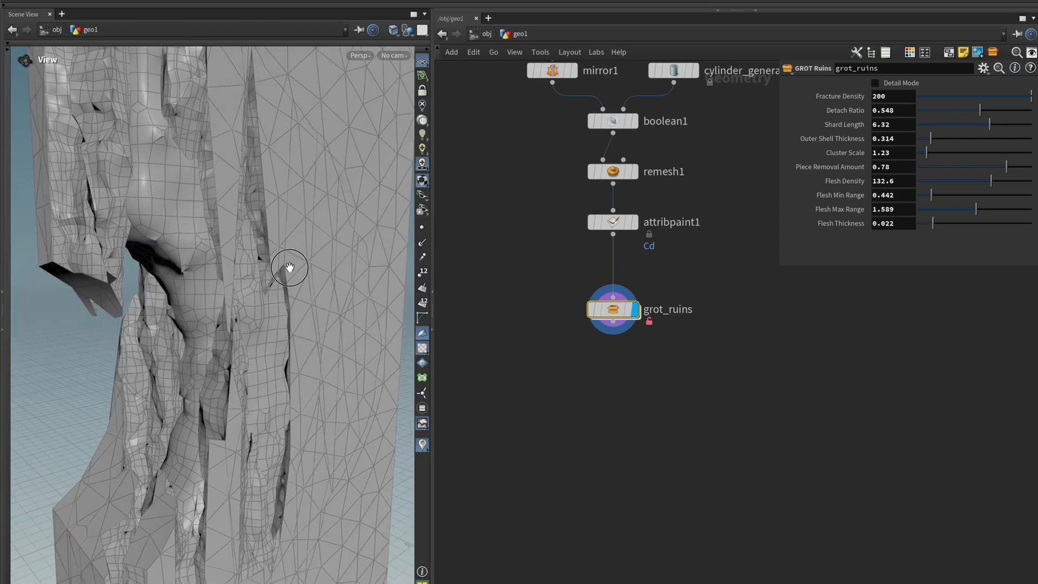
pyautogui.moveTo(299, 273); pyautogui.dragTo(219, 326)
pyautogui.moveTo(320, 339); pyautogui.dragTo(243, 368)
# - Set Shard Length to 3.41 on grot_ruins and examine the shards around the opening from several angles
pyautogui.click(957, 126)
pyautogui.moveTo(276, 306); pyautogui.dragTo(232, 302)
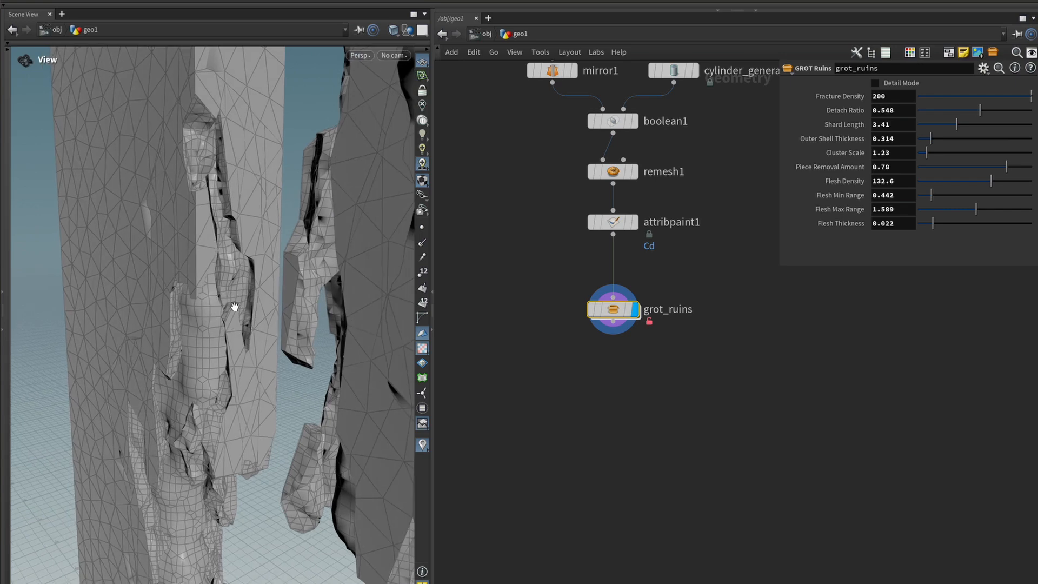
pyautogui.moveTo(194, 347); pyautogui.dragTo(204, 403)
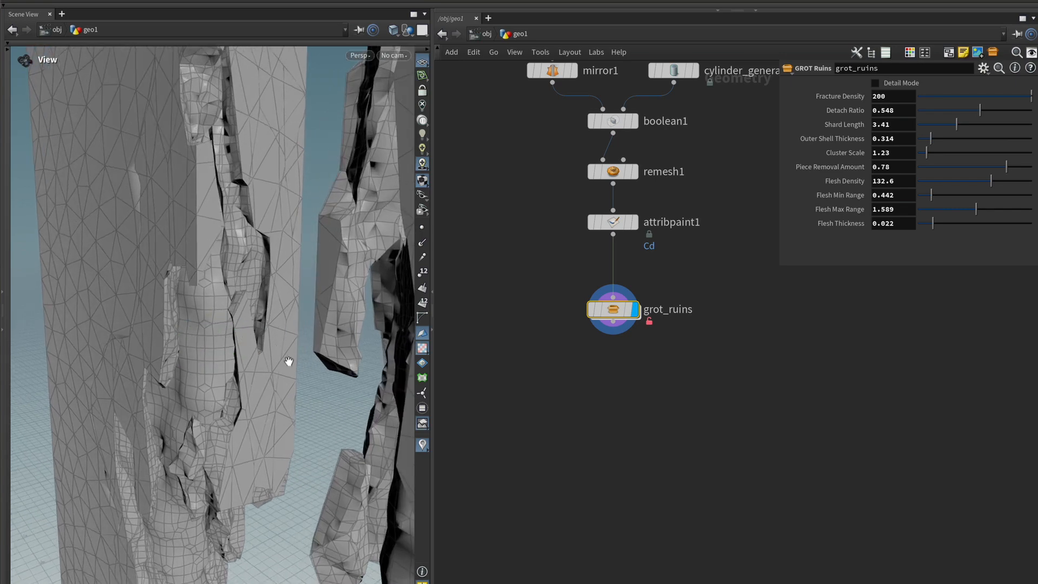
pyautogui.moveTo(119, 314); pyautogui.dragTo(185, 301)
# - Try an Outer Shell Thickness of 0.718, then set it to 0.477 and Piece Removal Amount to 0.685
pyautogui.moveTo(931, 139); pyautogui.dragTo(957, 140)
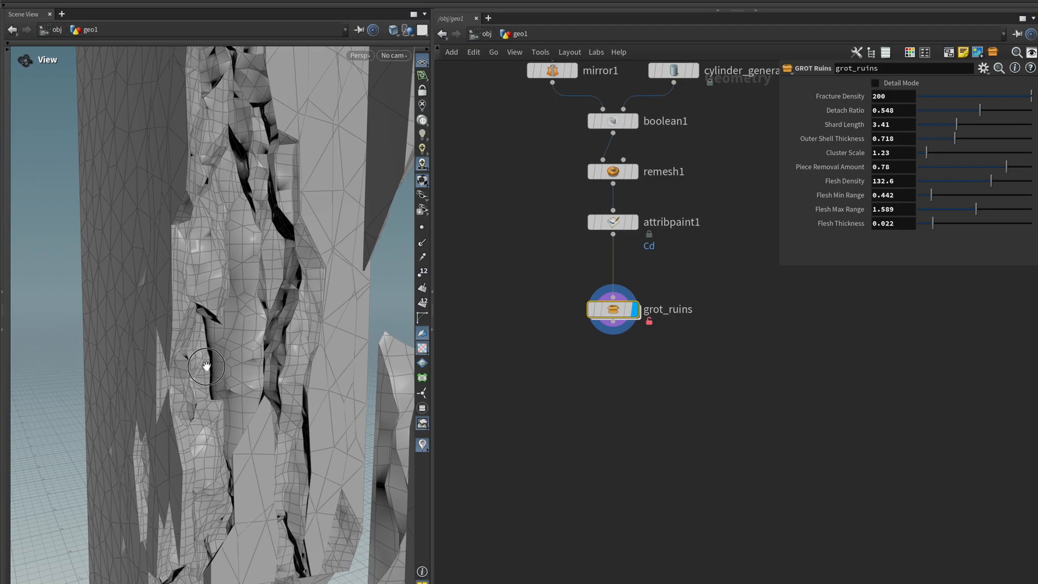
pyautogui.moveTo(212, 367)
pyautogui.mouseDown()
pyautogui.moveTo(274, 364)
pyautogui.moveTo(323, 387)
pyautogui.moveTo(215, 349)
pyautogui.mouseUp()
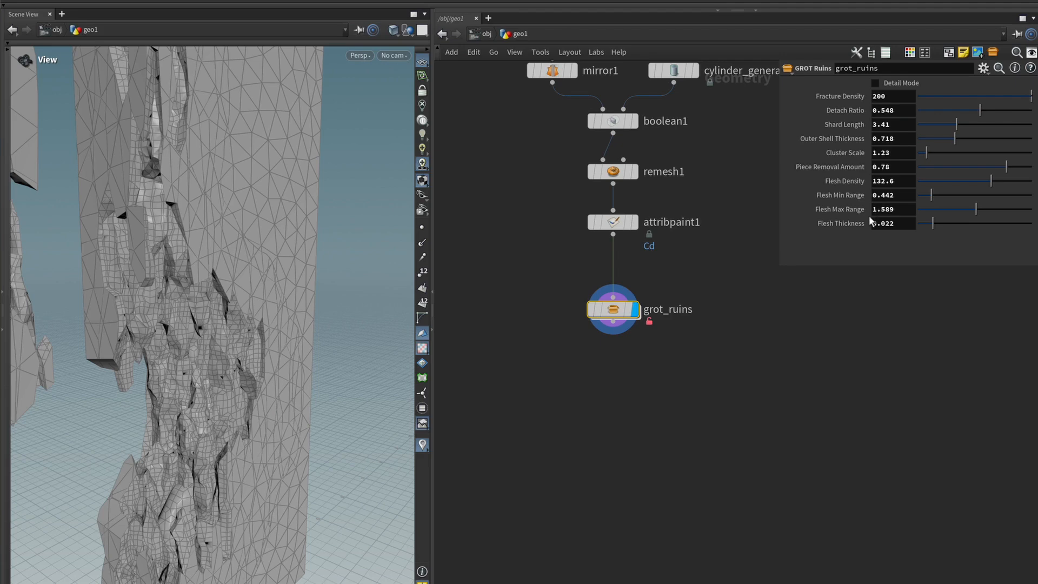
pyautogui.moveTo(955, 138); pyautogui.dragTo(940, 139)
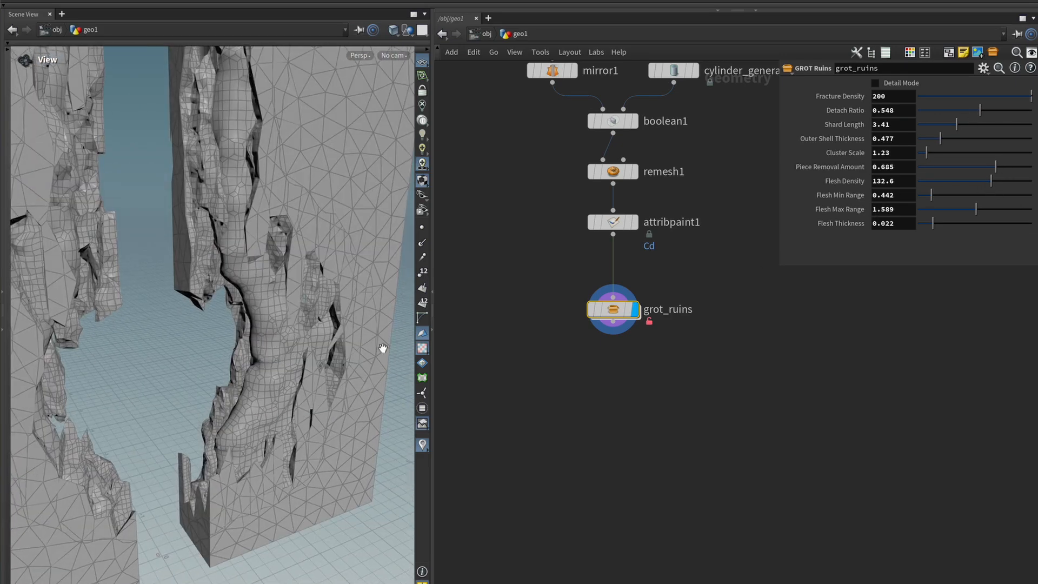
# - Go inside grot_ruins and display the geometry at rbdcluster1 and at blast2 to compare which pieces are removed
pyautogui.doubleClick(630, 309)
pyautogui.moveTo(644, 394); pyautogui.dragTo(623, 578, button='middle')
pyautogui.moveTo(661, 313); pyautogui.dragTo(631, 499, button='middle')
pyautogui.moveTo(679, 222); pyautogui.dragTo(629, 546, button='middle')
pyautogui.click(639, 342)
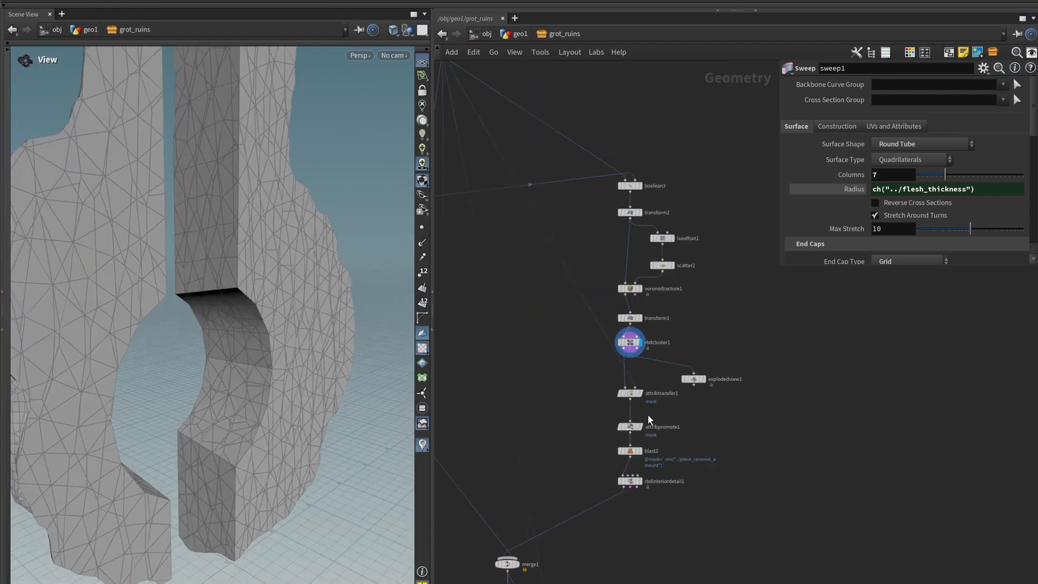
pyautogui.scroll(5, 646, 408)
pyautogui.moveTo(706, 384); pyautogui.dragTo(560, 447)
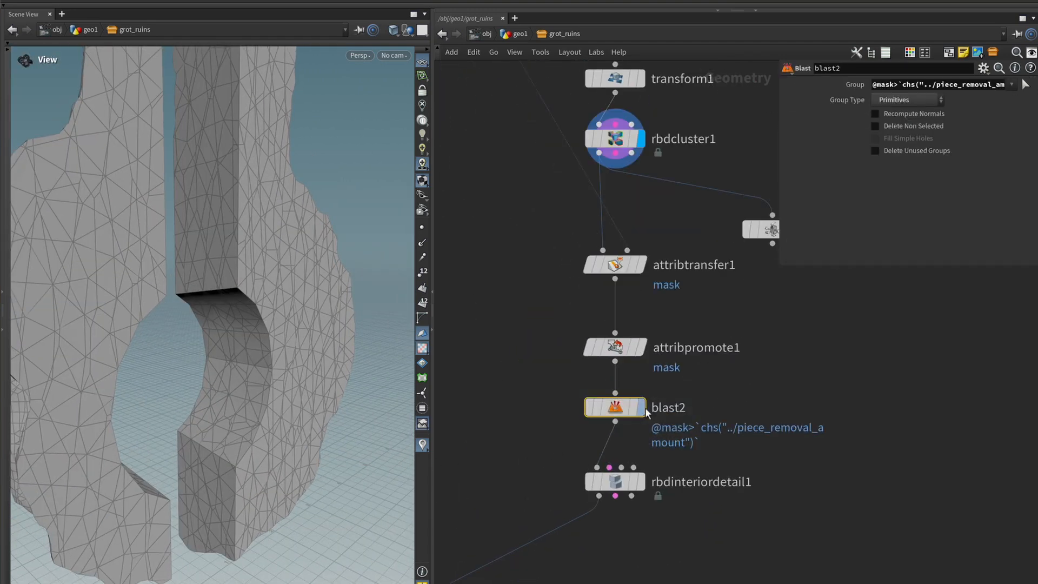
pyautogui.click(641, 407)
pyautogui.moveTo(274, 341)
pyautogui.mouseDown()
pyautogui.moveTo(232, 327)
pyautogui.moveTo(259, 333)
pyautogui.mouseUp()
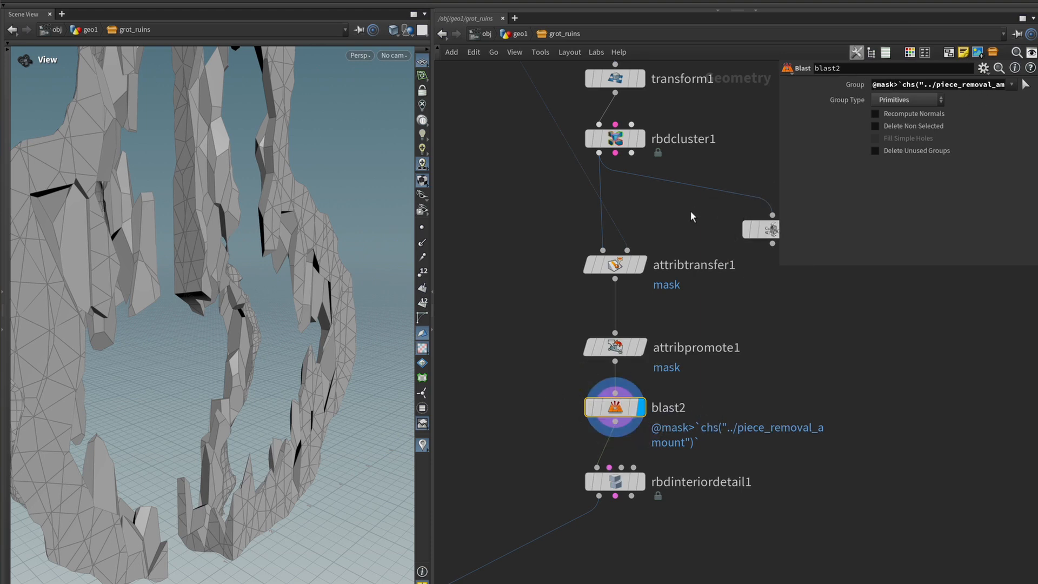
# - Widen the parameter pane, examine blast2's Group expression driven by piece_removal_amount, and return to geo1
pyautogui.moveTo(780, 161); pyautogui.dragTo(718, 161)
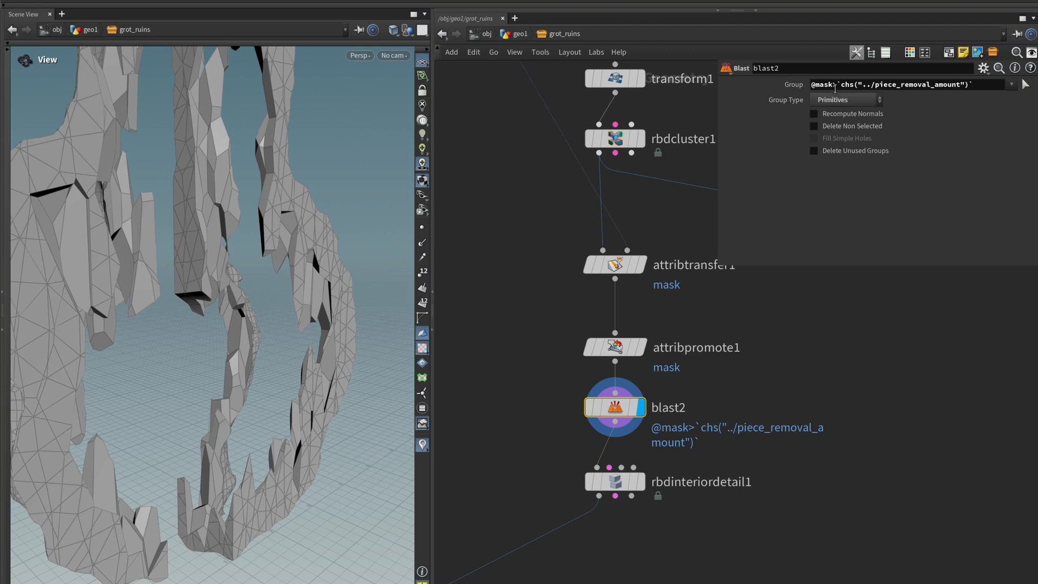
pyautogui.doubleClick(833, 84)
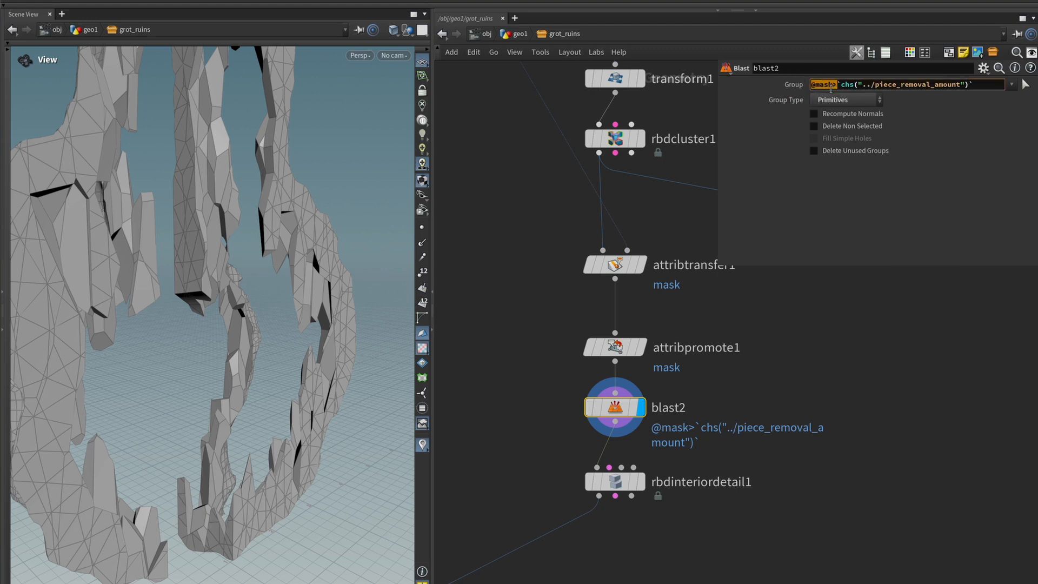
pyautogui.click(772, 196)
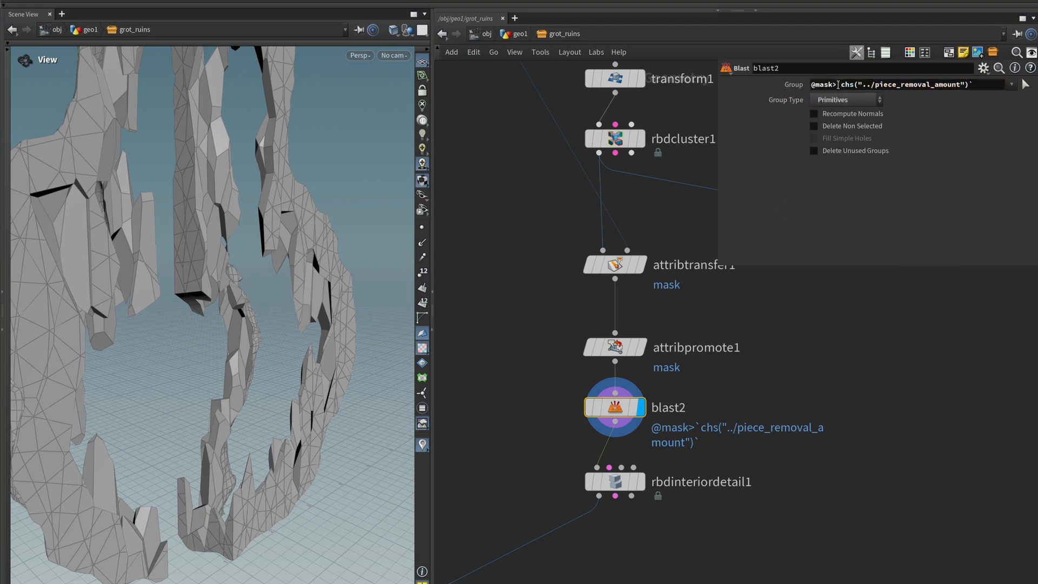
pyautogui.moveTo(835, 85); pyautogui.dragTo(986, 86)
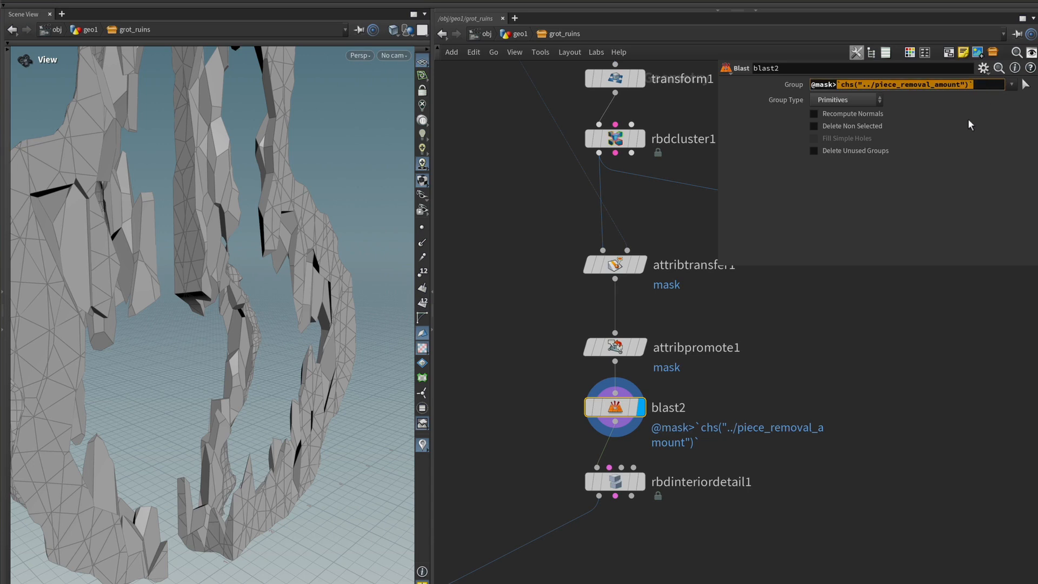
pyautogui.click(913, 122)
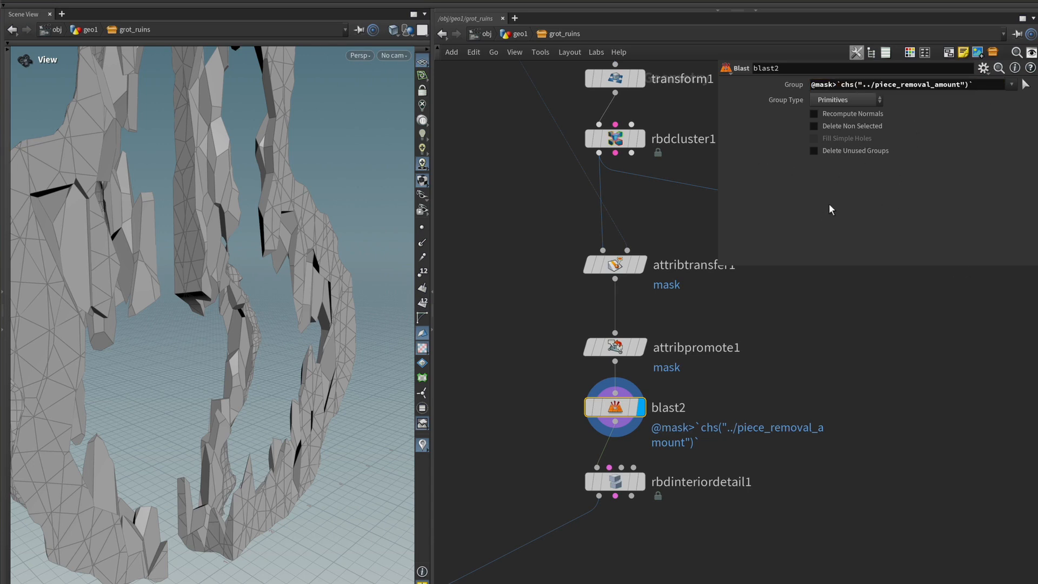
pyautogui.click(514, 37)
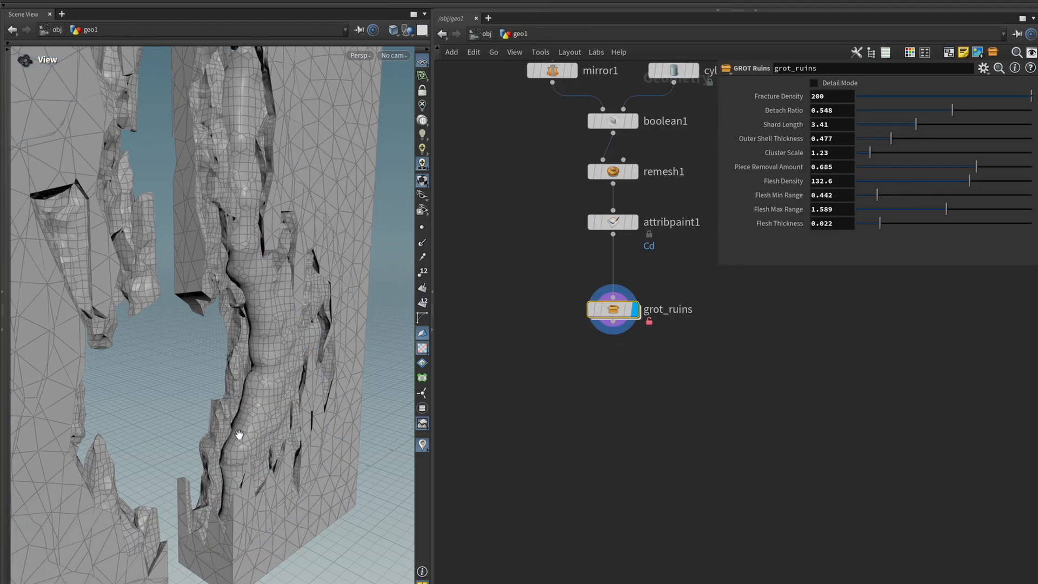
# - Set grot_ruins' Piece Removal Amount to 0.816, turn on Detail Mode and inspect the detailed result
pyautogui.moveTo(907, 169); pyautogui.dragTo(999, 169)
pyautogui.moveTo(256, 280); pyautogui.dragTo(157, 285)
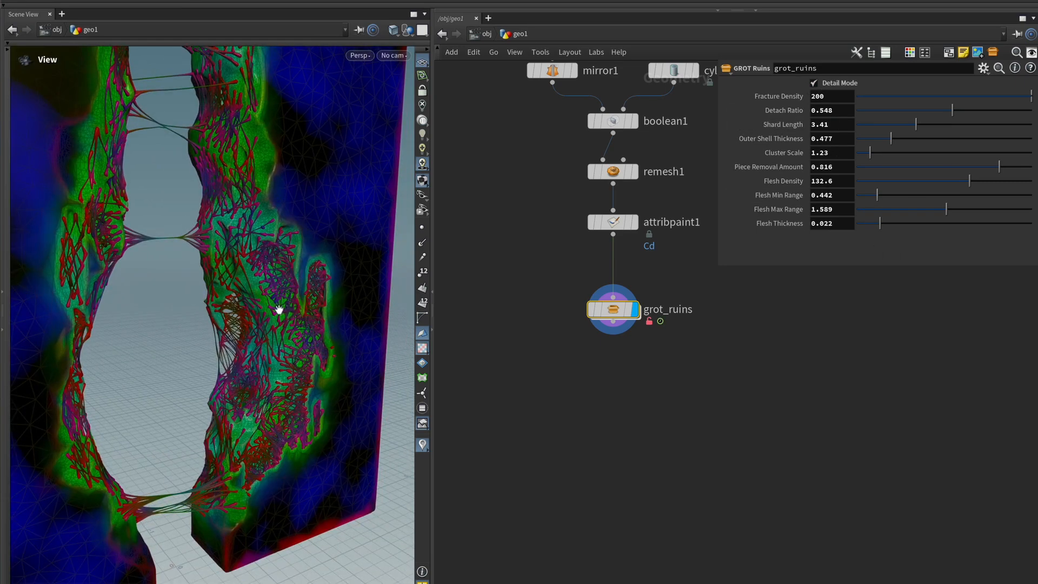
pyautogui.moveTo(292, 285); pyautogui.dragTo(289, 297)
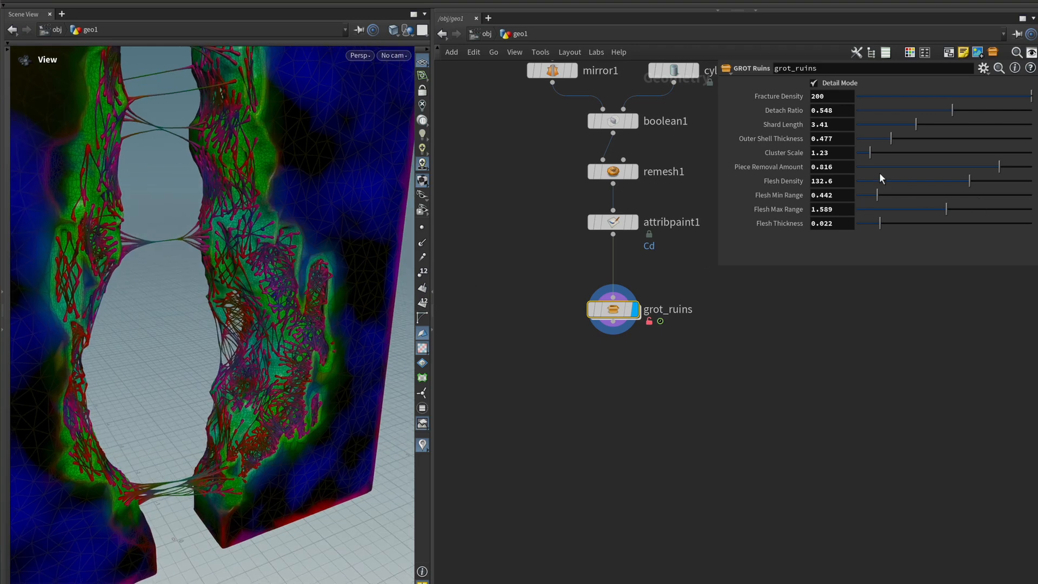
# - Set Flesh Density to 185.3, Flesh Min Range to 0.972, Flesh Max Range to 2.188 and Flesh Thickness to 0.0253
pyautogui.click(1017, 180)
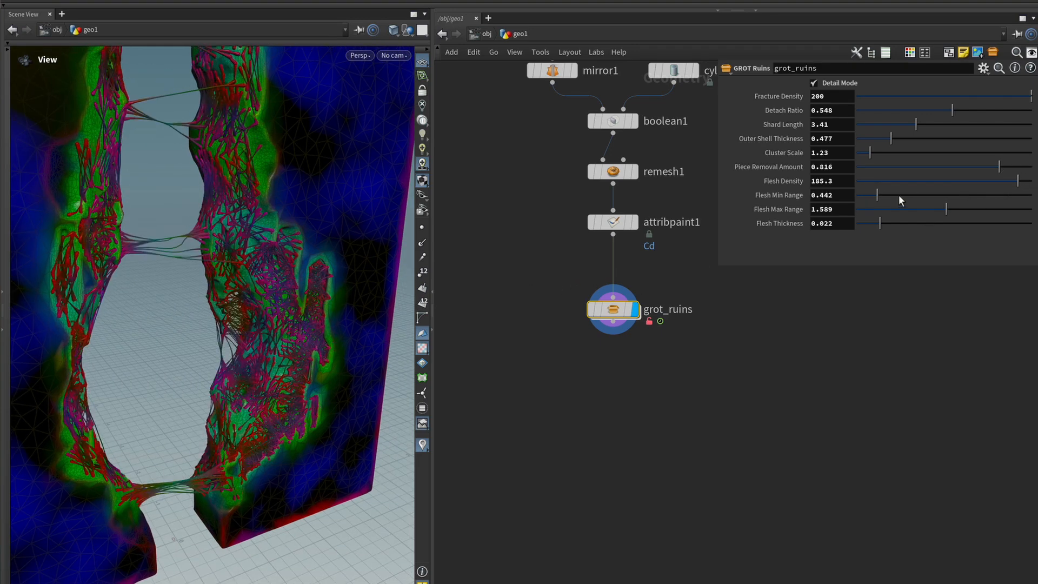
pyautogui.moveTo(890, 196); pyautogui.dragTo(912, 194)
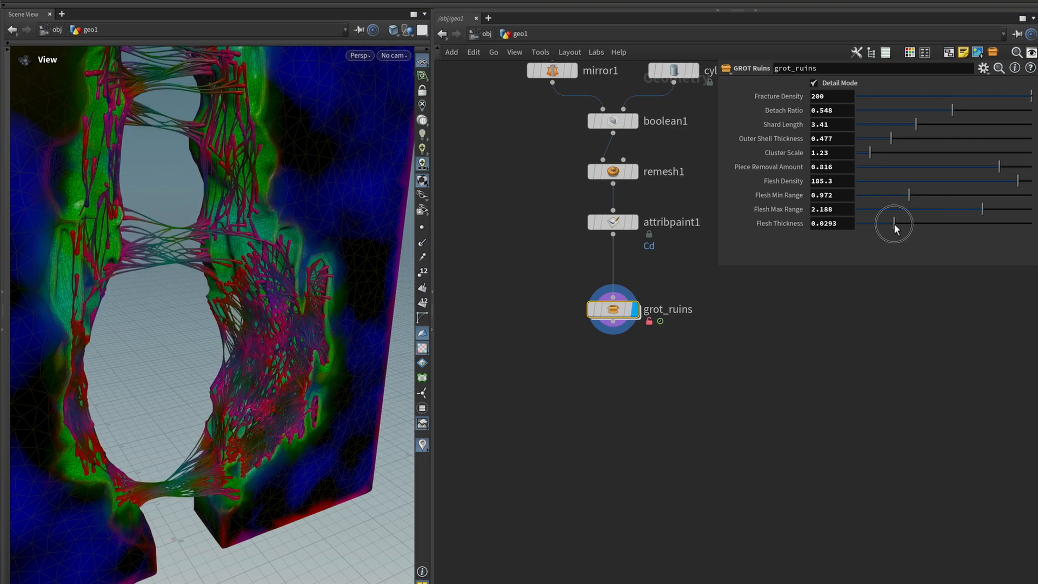
pyautogui.moveTo(895, 223)
pyautogui.mouseDown()
pyautogui.moveTo(930, 222)
pyautogui.moveTo(887, 223)
pyautogui.mouseUp()
pyautogui.moveTo(305, 309)
pyautogui.mouseDown()
pyautogui.moveTo(275, 303)
pyautogui.moveTo(310, 301)
pyautogui.moveTo(271, 302)
pyautogui.moveTo(306, 304)
pyautogui.moveTo(295, 305)
pyautogui.mouseUp()
pyautogui.click(585, 99)
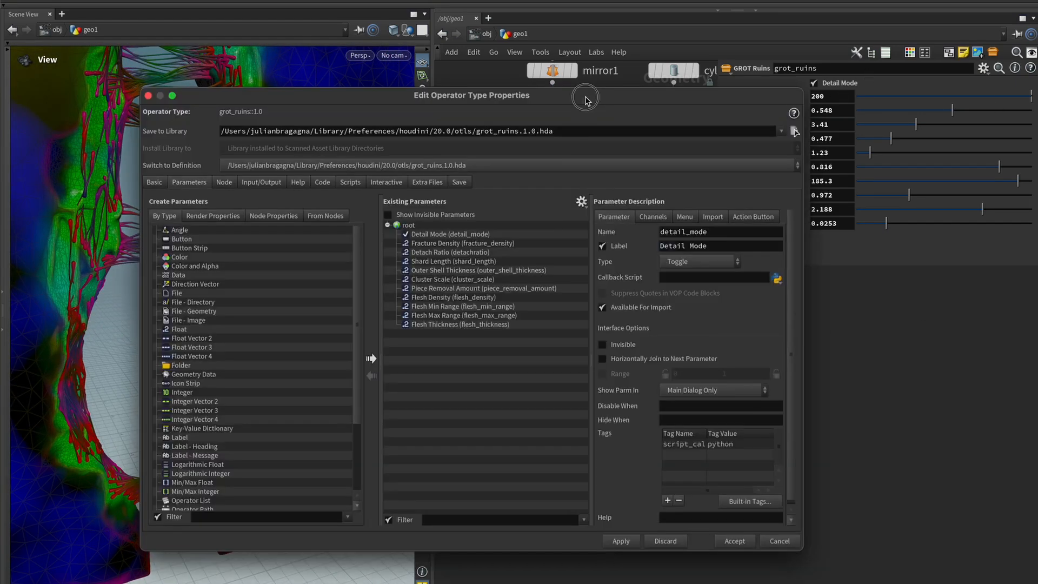
pyautogui.moveTo(585, 99); pyautogui.dragTo(533, 144)
pyautogui.click(313, 218)
pyautogui.moveTo(312, 218); pyautogui.dragTo(310, 218)
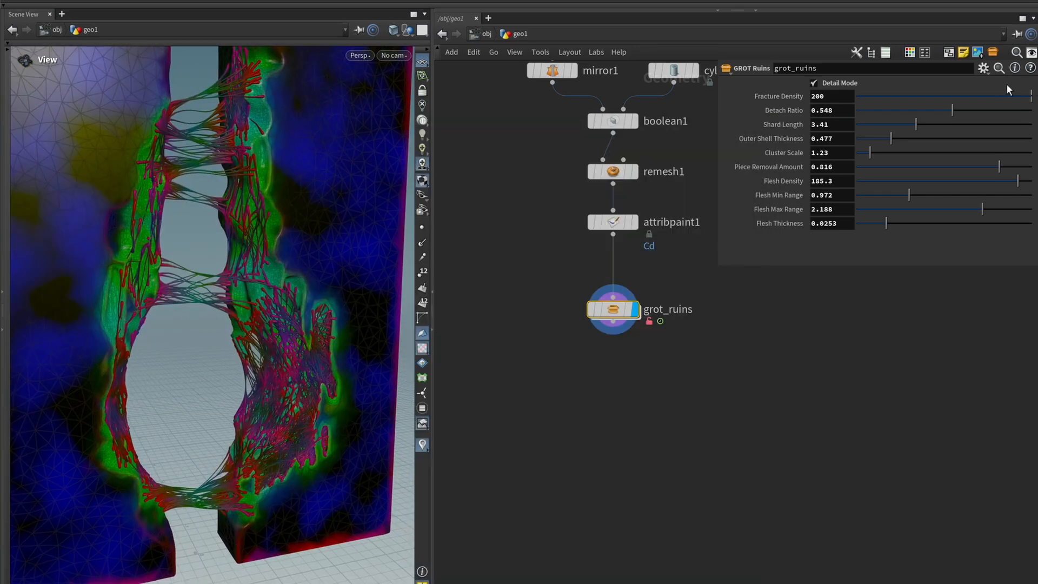
# - Revert grot_ruins' parameters to their factory defaults and inspect the resulting mesh
pyautogui.click(983, 69)
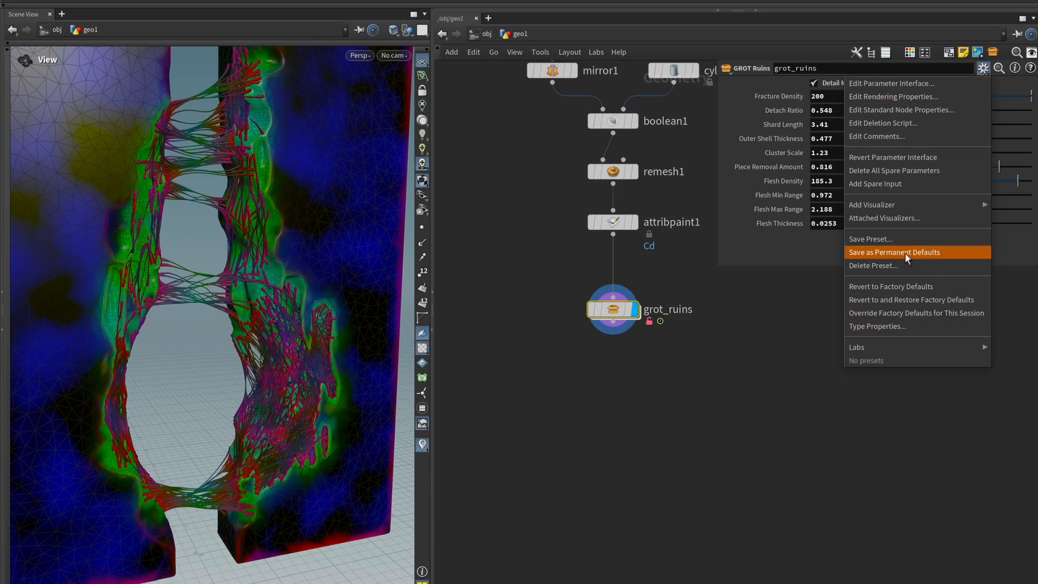
pyautogui.click(935, 287)
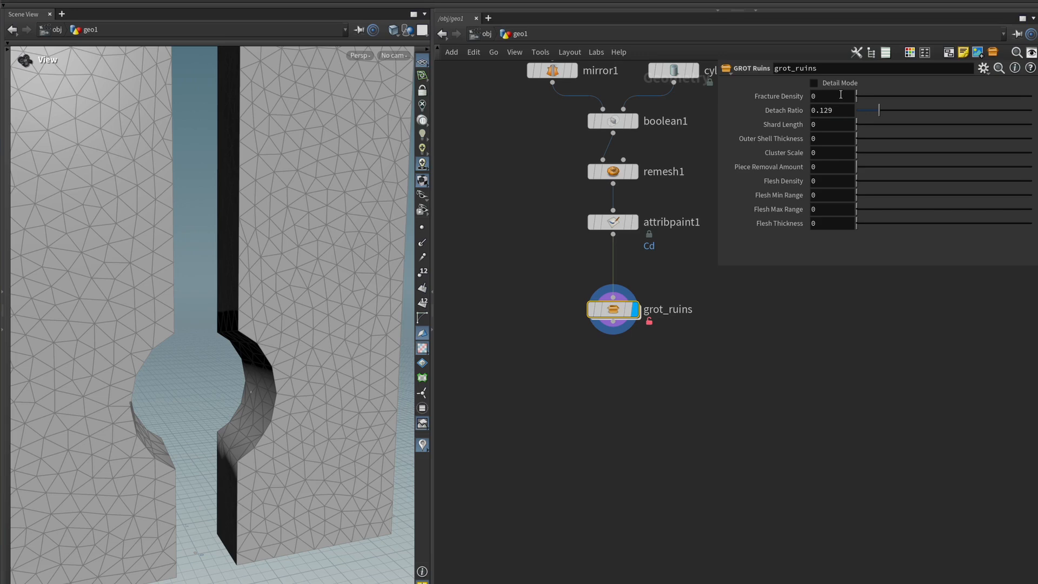
pyautogui.moveTo(200, 323); pyautogui.dragTo(297, 329)
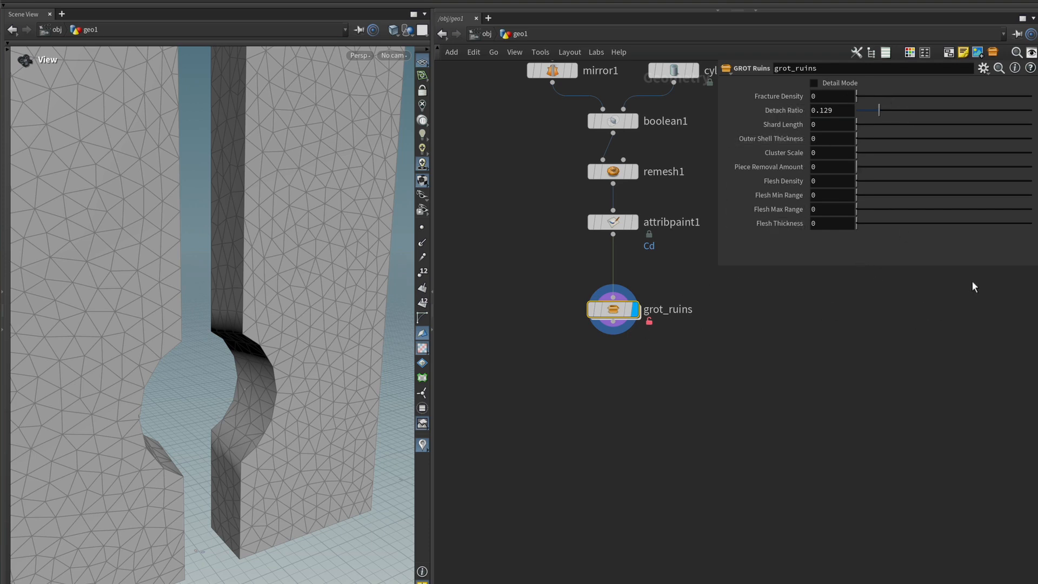
# - Set grot_ruins' Fracture Density to 35.43 and Shard Length to 4.35, and examine the opening
pyautogui.moveTo(593, 311)
pyautogui.moveTo(877, 96); pyautogui.dragTo(980, 96)
pyautogui.moveTo(167, 463); pyautogui.dragTo(234, 422)
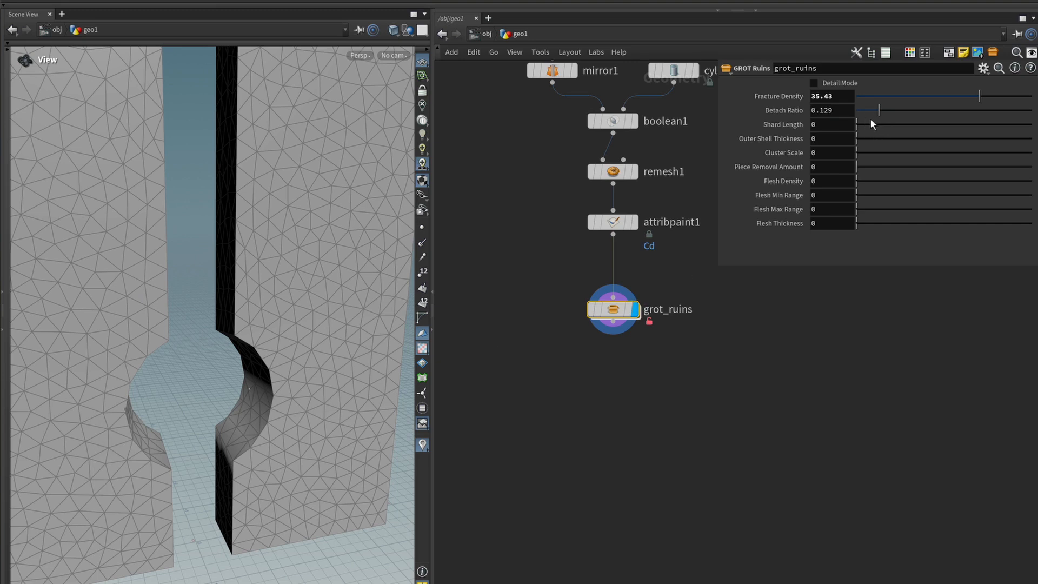
pyautogui.moveTo(868, 126); pyautogui.dragTo(932, 126)
pyautogui.moveTo(301, 345); pyautogui.dragTo(403, 391)
pyautogui.moveTo(329, 371); pyautogui.dragTo(331, 361)
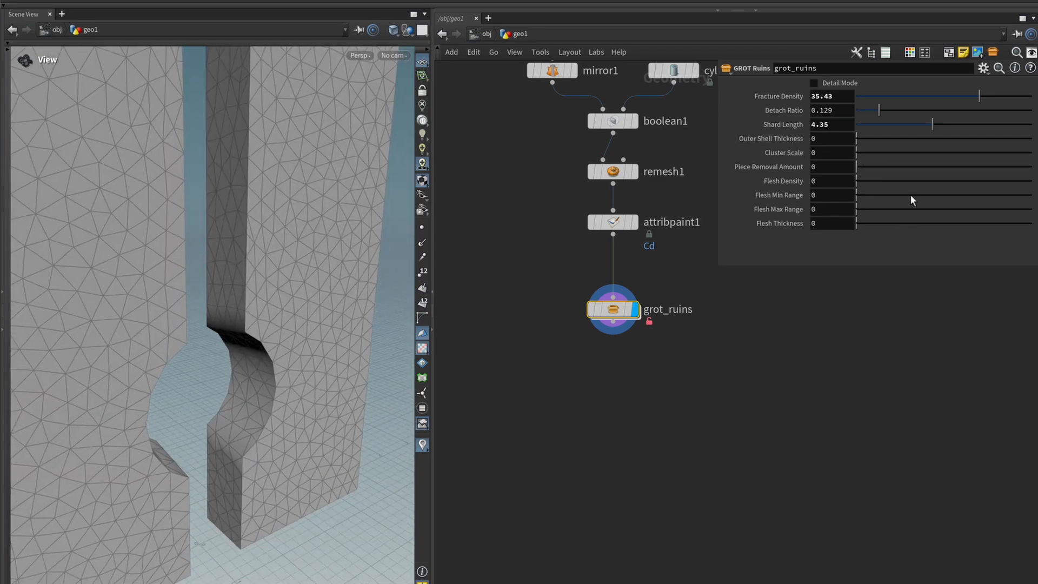
# - Set Outer Shell Thickness to 0.606 and Piece Removal Amount to 0.424 on grot_ruins
pyautogui.moveTo(893, 139); pyautogui.dragTo(903, 139)
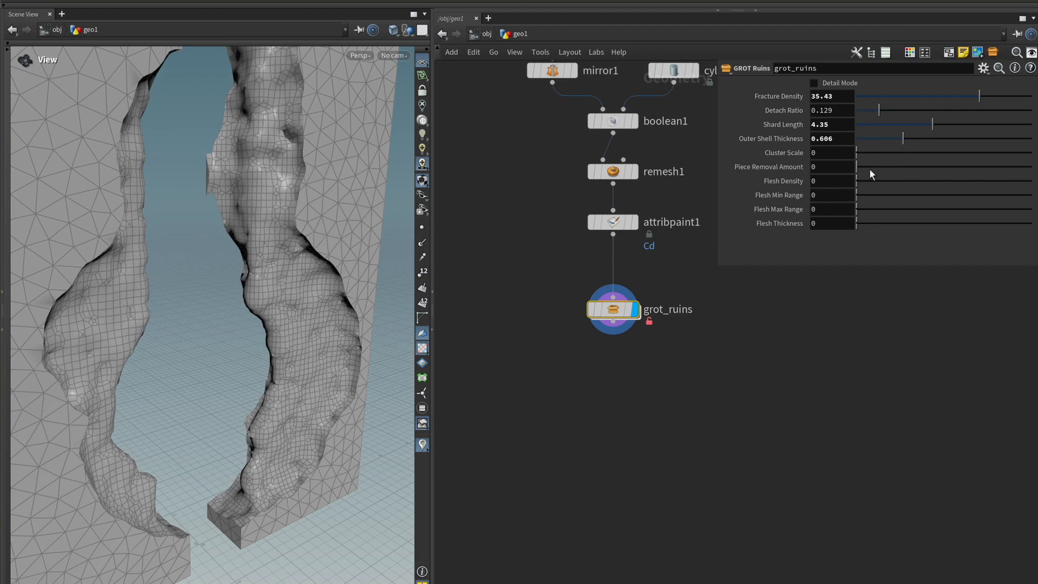
pyautogui.moveTo(359, 352); pyautogui.dragTo(283, 370)
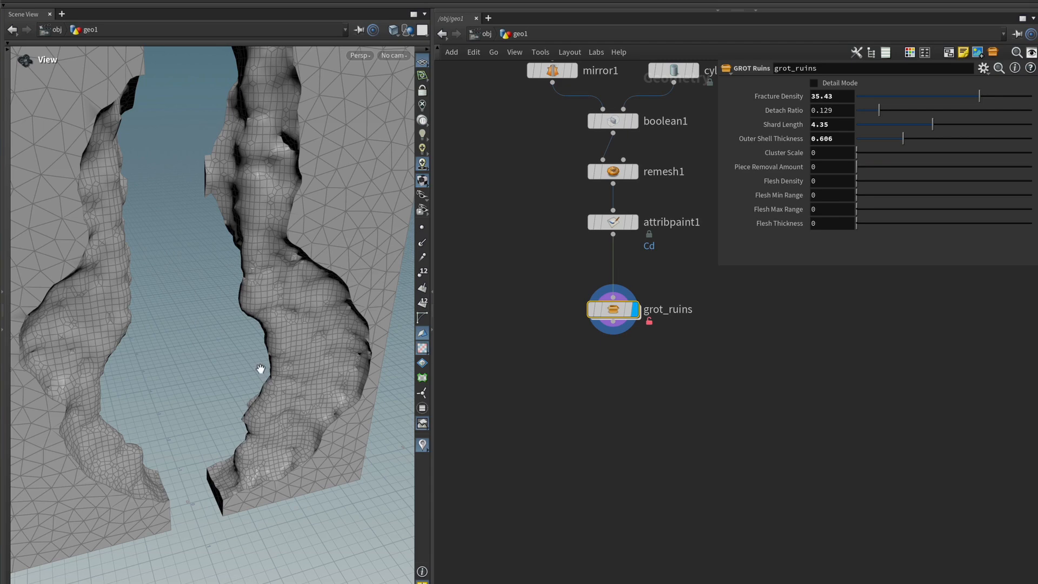
pyautogui.moveTo(870, 167); pyautogui.dragTo(930, 165)
pyautogui.moveTo(241, 382); pyautogui.dragTo(267, 347)
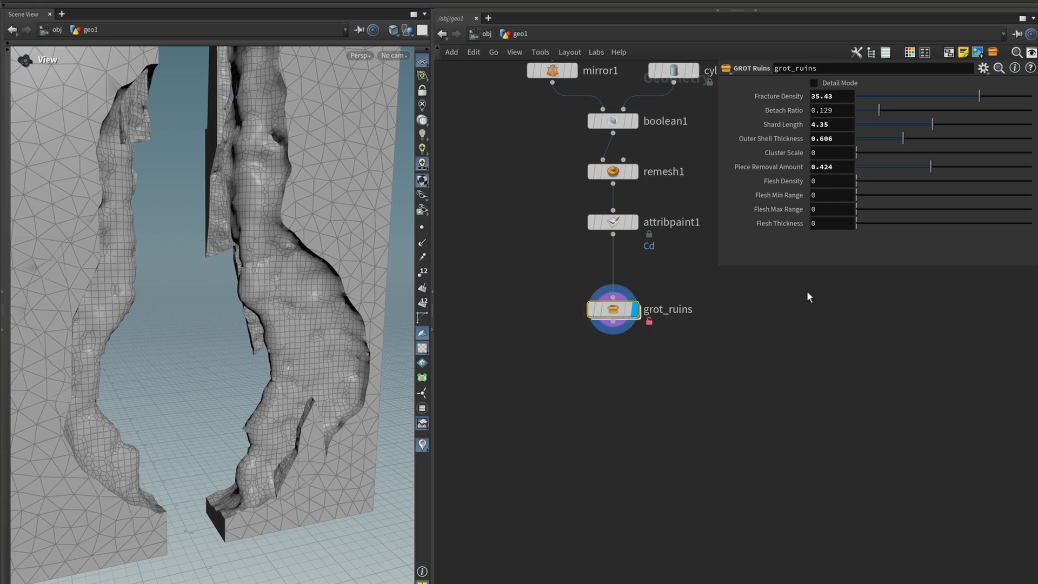
# - Set grot_ruins' type-property defaults to Fracture Density 100, Detach Ratio 0.1, Shard Length 3, Outer Shell Thickness 0.5, Cluster Scale 1 and Piece Removal Amount 0.5
pyautogui.rightClick(610, 312)
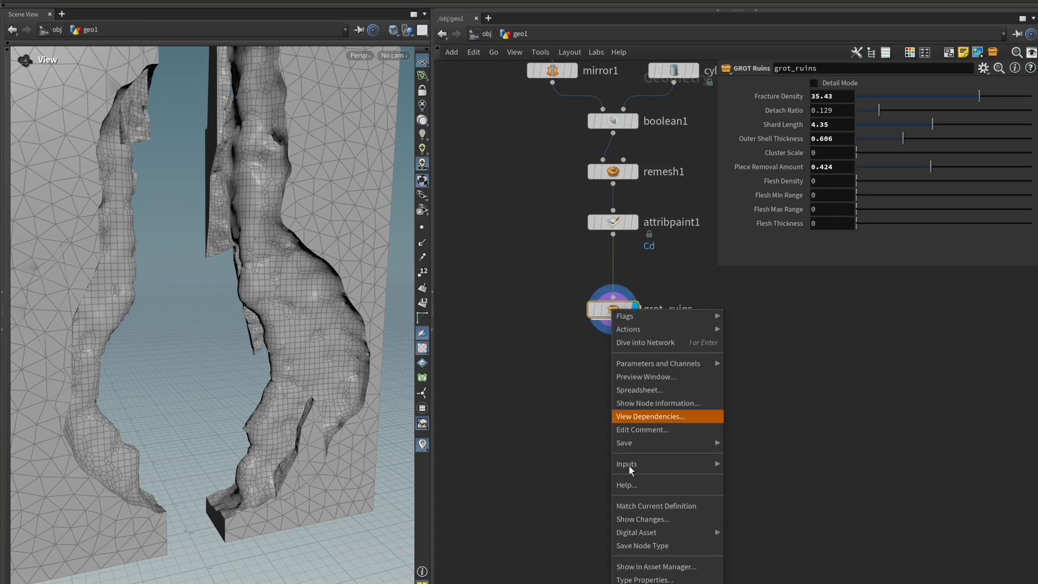
pyautogui.click(638, 577)
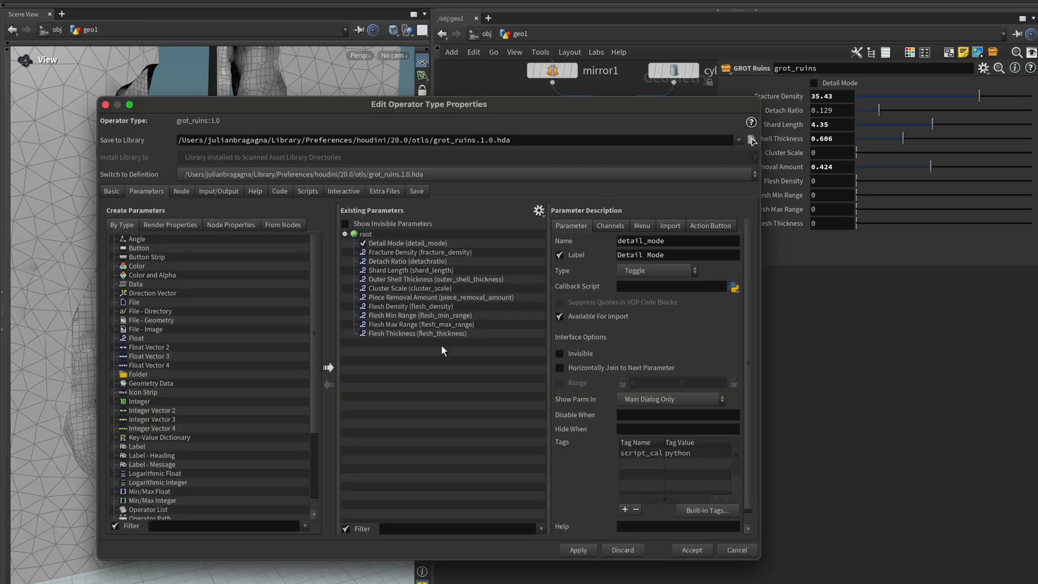
pyautogui.click(400, 253)
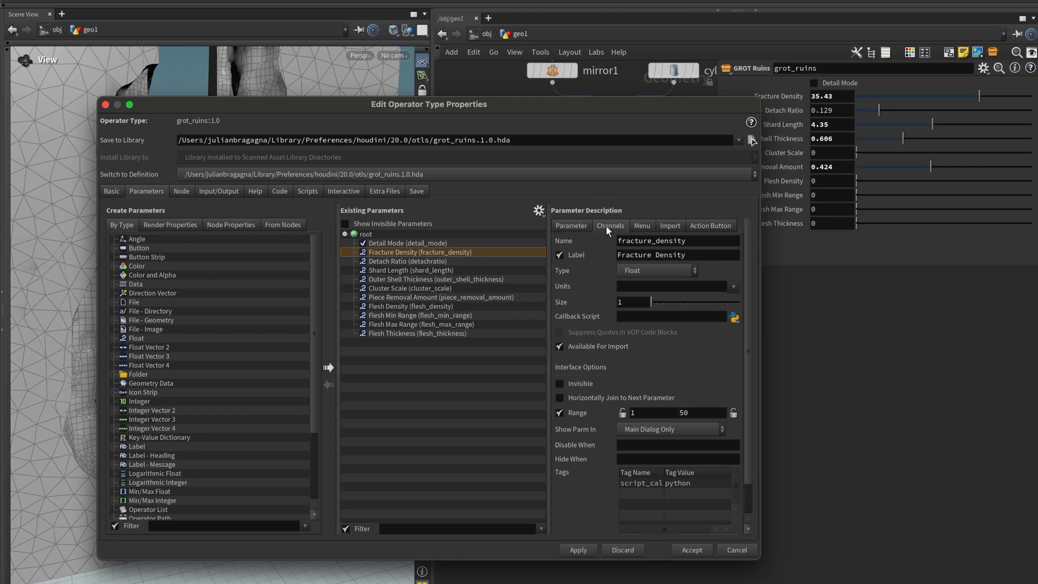
pyautogui.click(607, 225)
pyautogui.press('Down')
pyautogui.press('Down')
pyautogui.press('Down')
pyautogui.press('Down')
pyautogui.press('Down')
# - Set the default values of Flesh Density to 100, Flesh Min Range to 0.5, Flesh Max Range to 3 and Flesh Thickness to 0.025
pyautogui.press('Down')
pyautogui.press('Down')
pyautogui.press('Down')
pyautogui.press('Down')
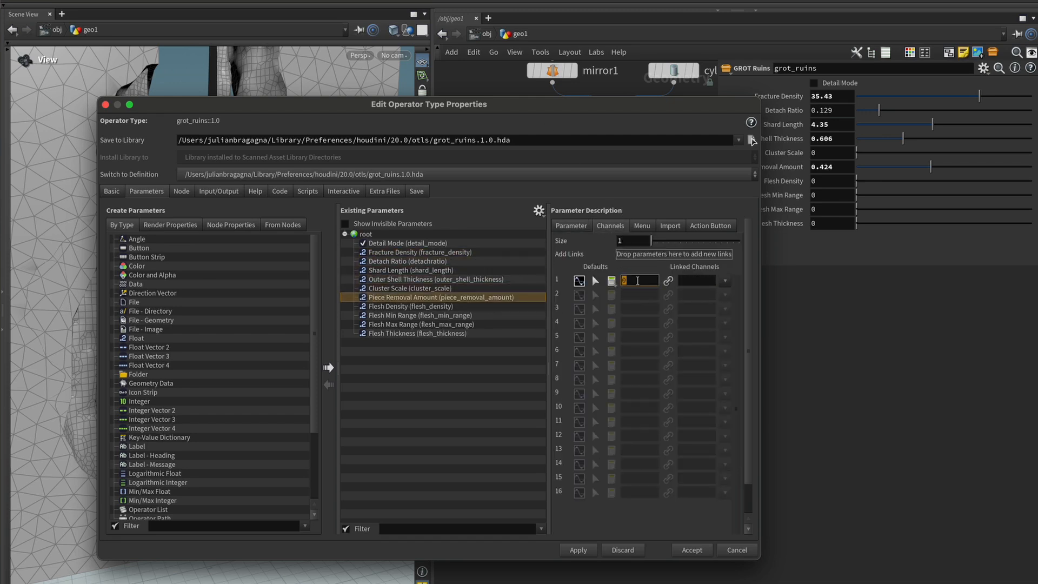
pyautogui.click(918, 293)
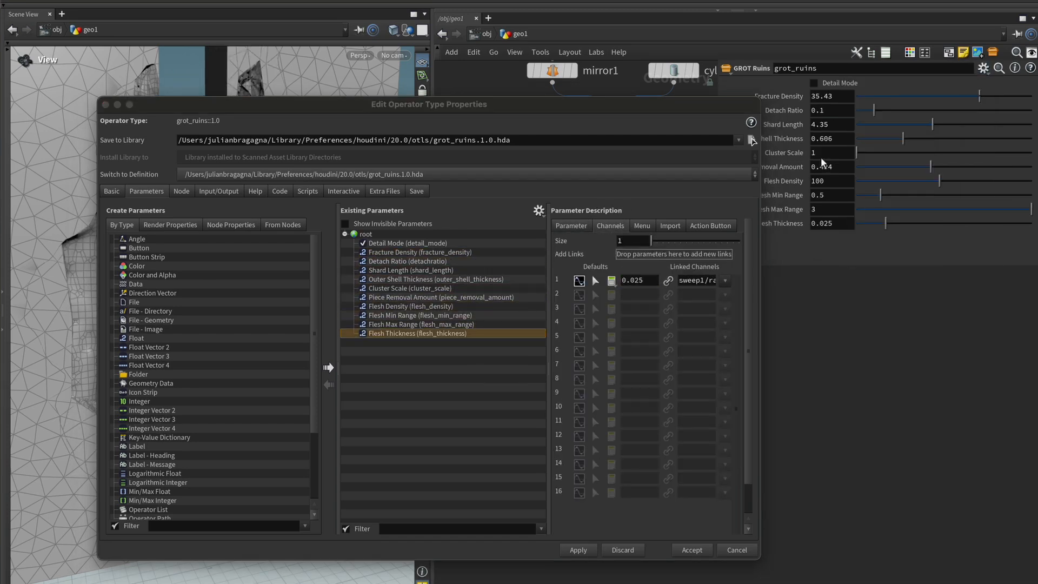
pyautogui.moveTo(627, 99); pyautogui.dragTo(564, 331)
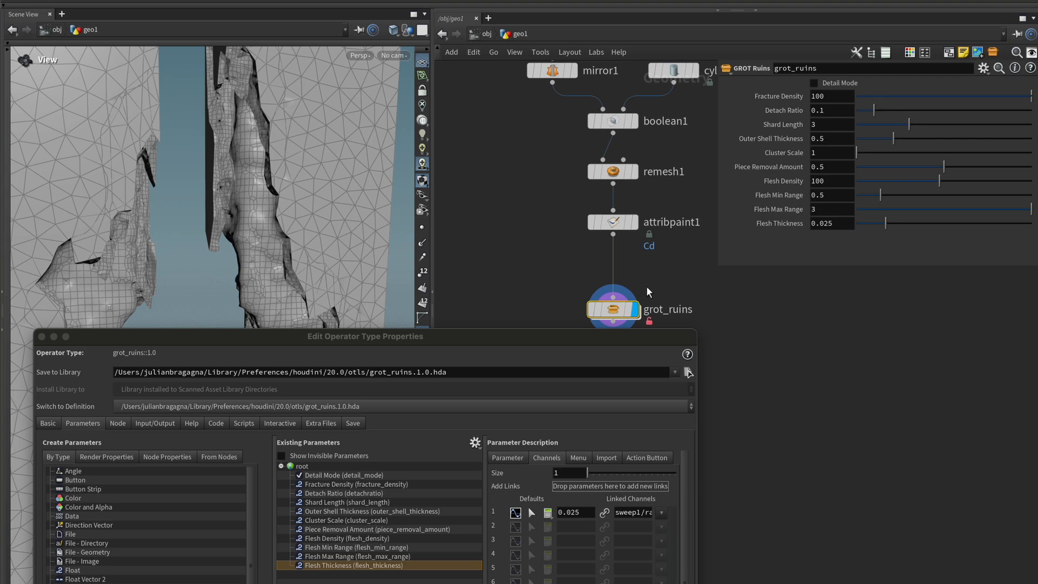
pyautogui.click(471, 342)
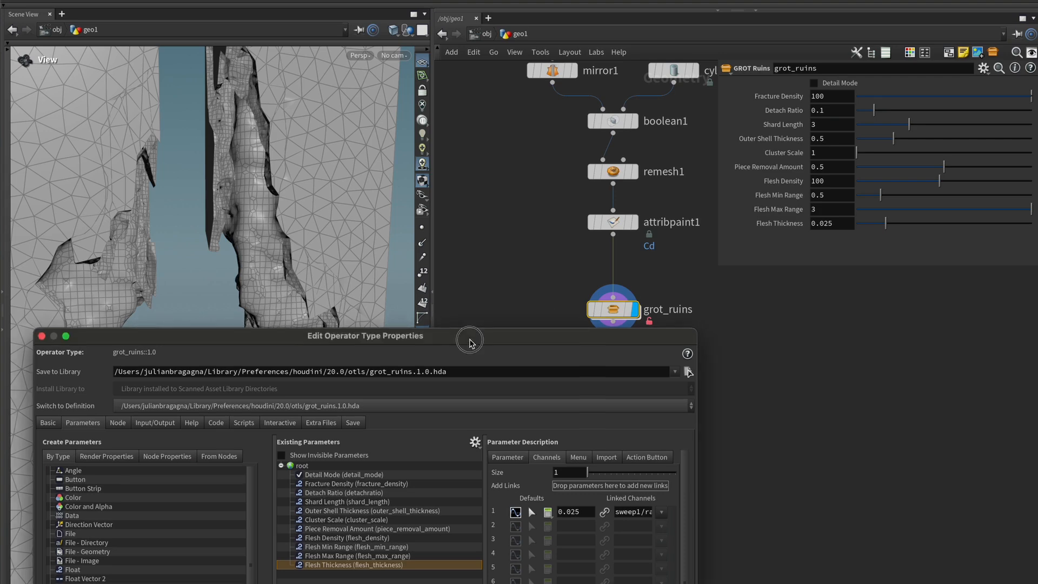
# - Add a folder below Detail Mode in the asset's parameters and move Fracture Density through Piece Removal Amount into it
pyautogui.moveTo(469, 342); pyautogui.dragTo(478, 114)
pyautogui.moveTo(84, 379); pyautogui.dragTo(411, 257)
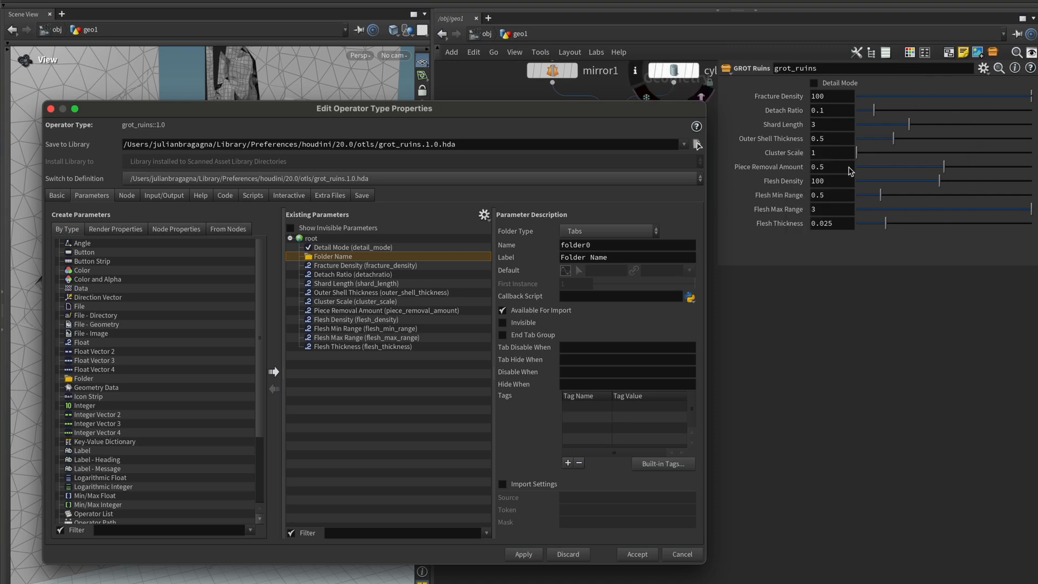
pyautogui.click(368, 265)
pyautogui.keyDown('shift'); pyautogui.click(401, 312); pyautogui.keyUp('shift')
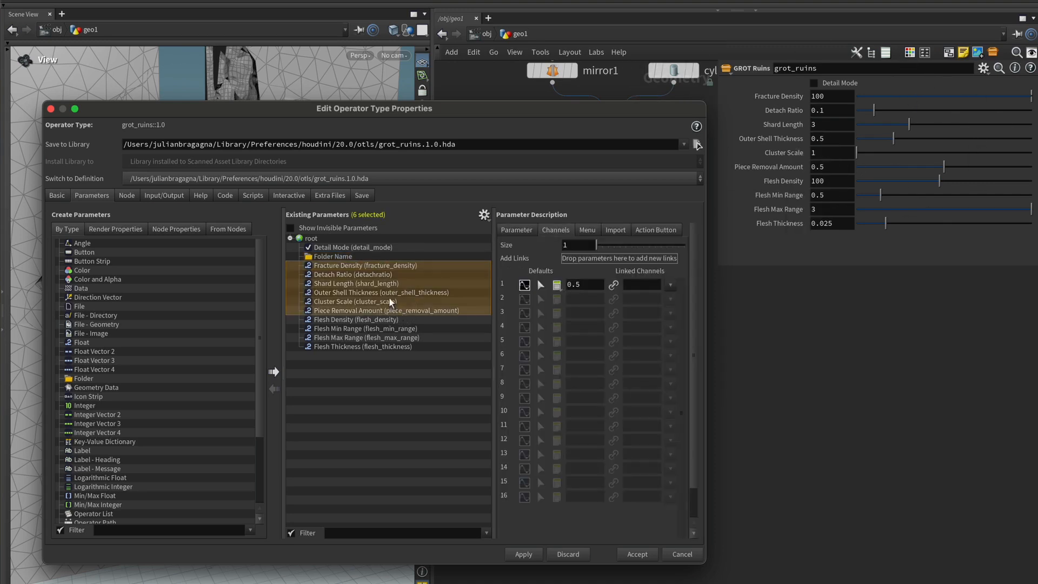
pyautogui.moveTo(367, 274); pyautogui.dragTo(342, 257)
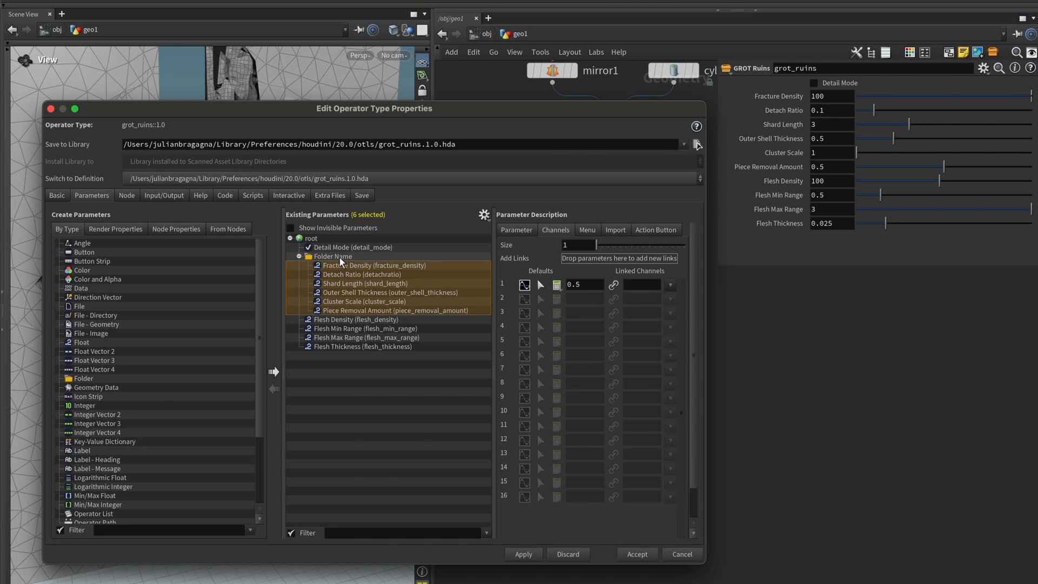
# - Label the new parameter folder Concrete and apply the change to the asset definition
pyautogui.tripleClick(623, 256)
pyautogui.write('Concrete')
pyautogui.press('Return')
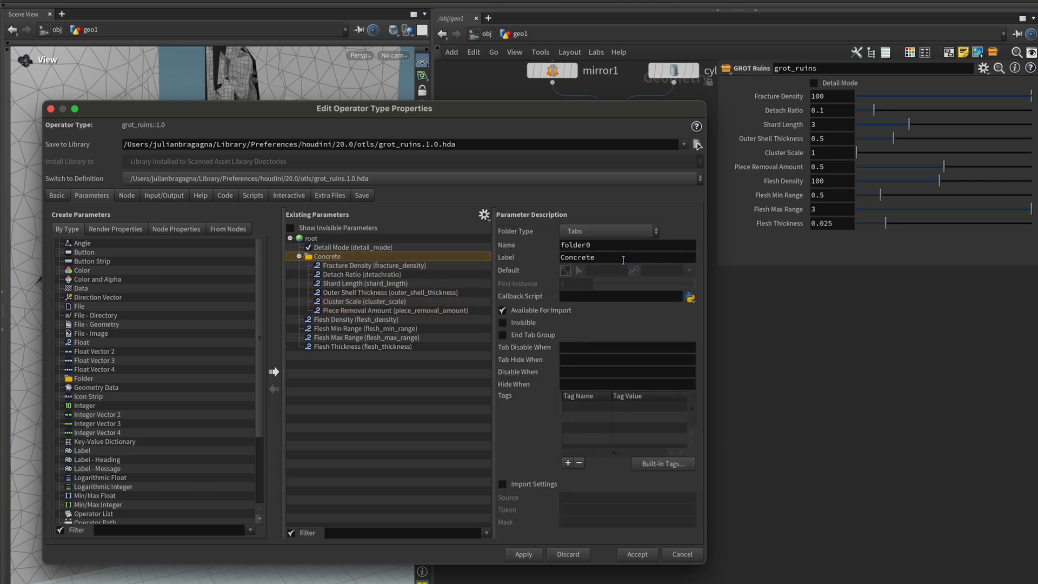
pyautogui.click(523, 554)
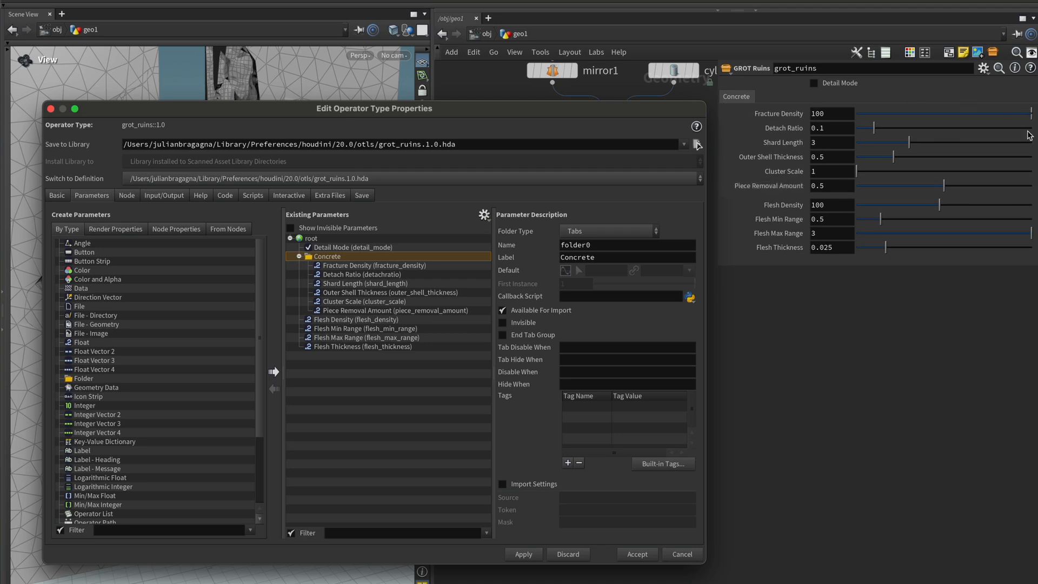
# - Add a folder below the Concrete folder, move the four flesh parameters into it and label it Flesh
pyautogui.moveTo(84, 378); pyautogui.dragTo(341, 323)
pyautogui.click(354, 328)
pyautogui.keyDown('shift'); pyautogui.click(362, 355); pyautogui.keyUp('shift')
pyautogui.click(340, 319)
pyautogui.tripleClick(622, 258)
pyautogui.write('Flesh')
pyautogui.press('Return')
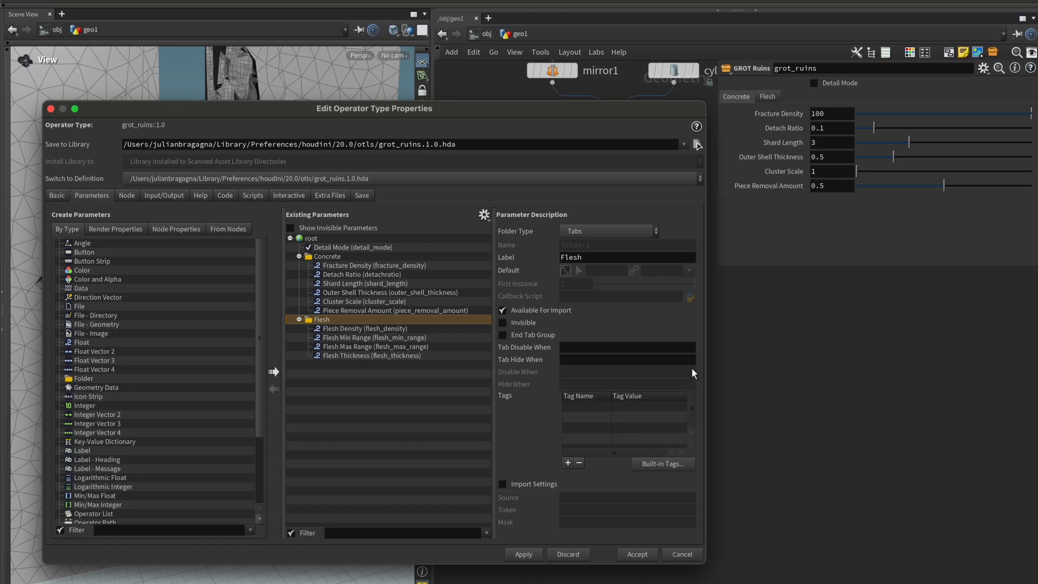
# - Check the parameter layout of grot_ruins by switching between its Concrete and Flesh folders
pyautogui.click(768, 96)
pyautogui.click(743, 97)
pyautogui.click(773, 94)
pyautogui.click(739, 97)
pyautogui.click(769, 96)
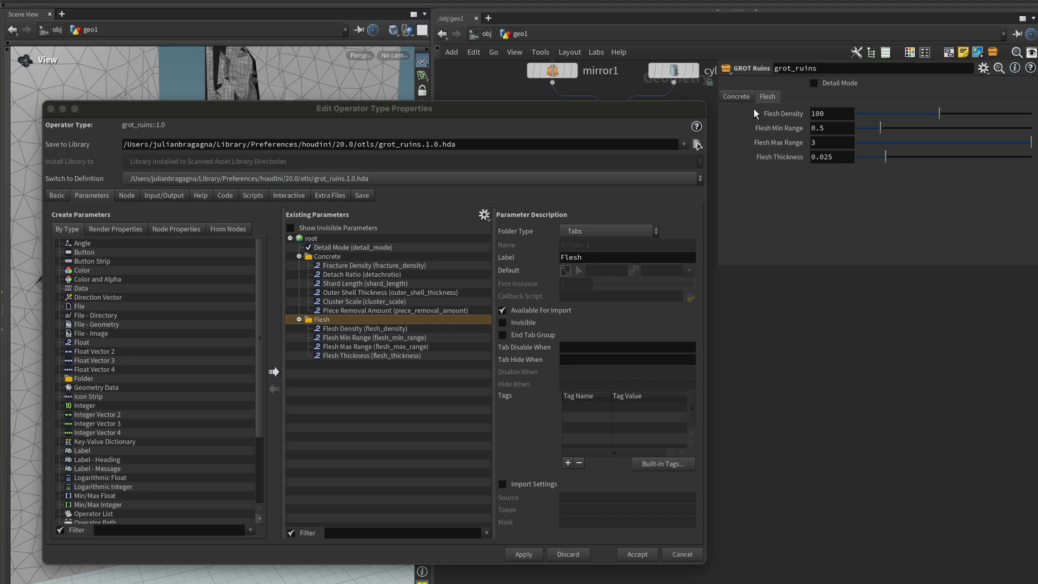
pyautogui.click(745, 97)
pyautogui.click(764, 96)
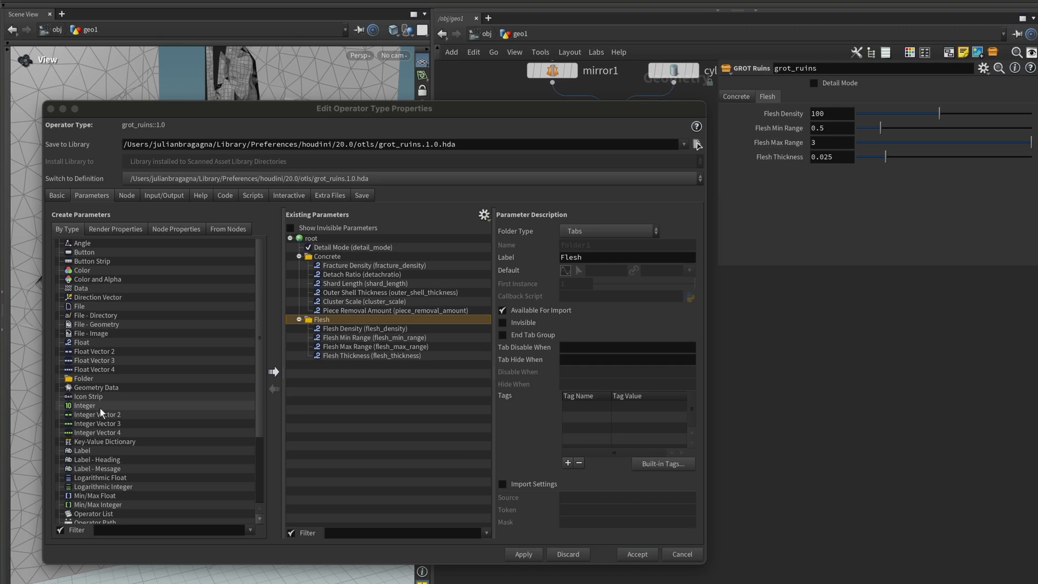
# - Add an integer parameter below Detail Mode, named seed and labelled Seed
pyautogui.scroll(-3, 111, 451)
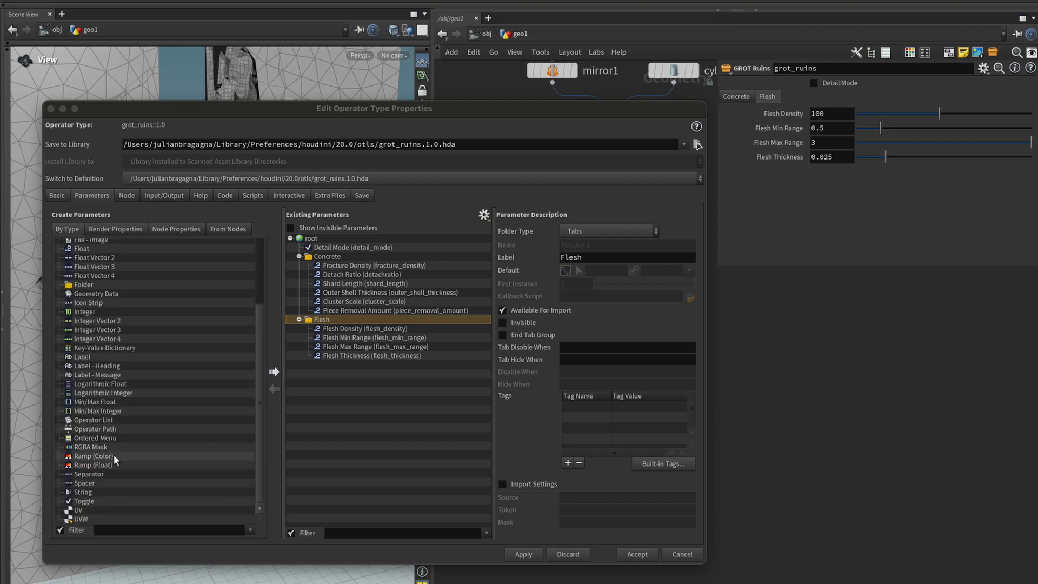
pyautogui.scroll(3, 113, 444)
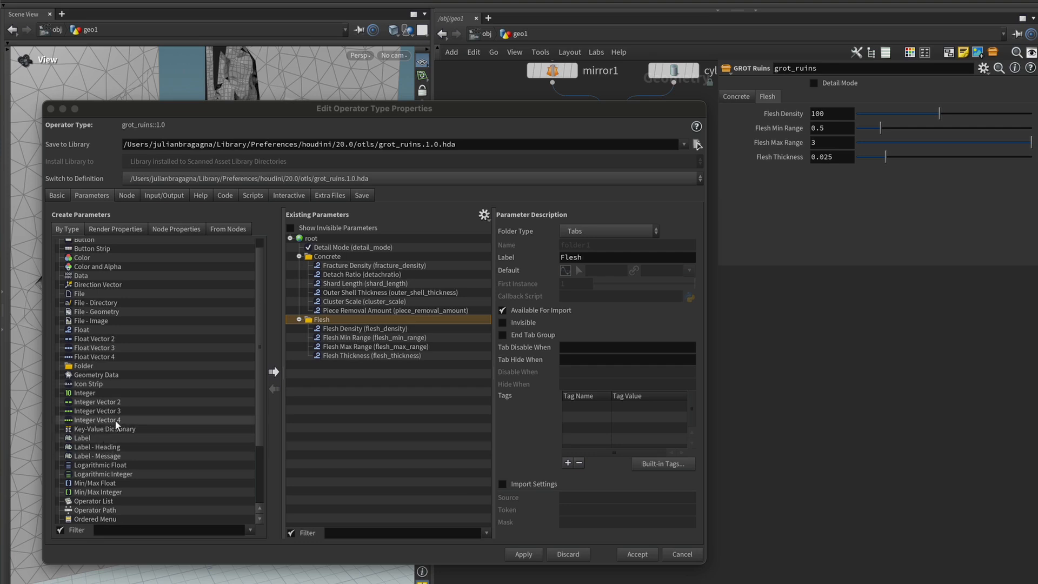
pyautogui.moveTo(85, 405); pyautogui.dragTo(394, 252)
pyautogui.click(600, 246)
pyautogui.write('se')
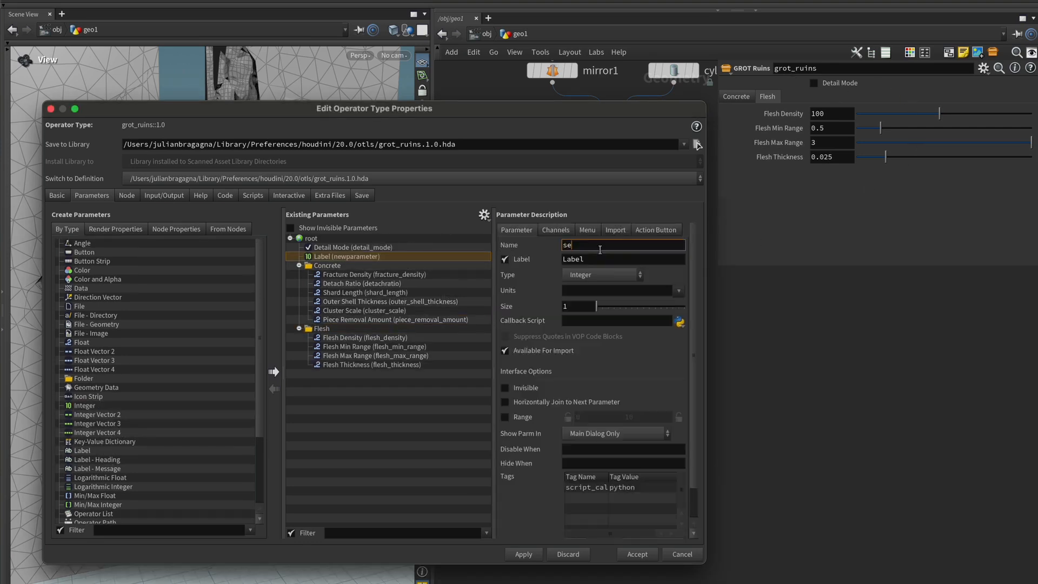
pyautogui.write('ed')
pyautogui.press('Tab')
pyautogui.write('Seed')
pyautogui.press('Return')
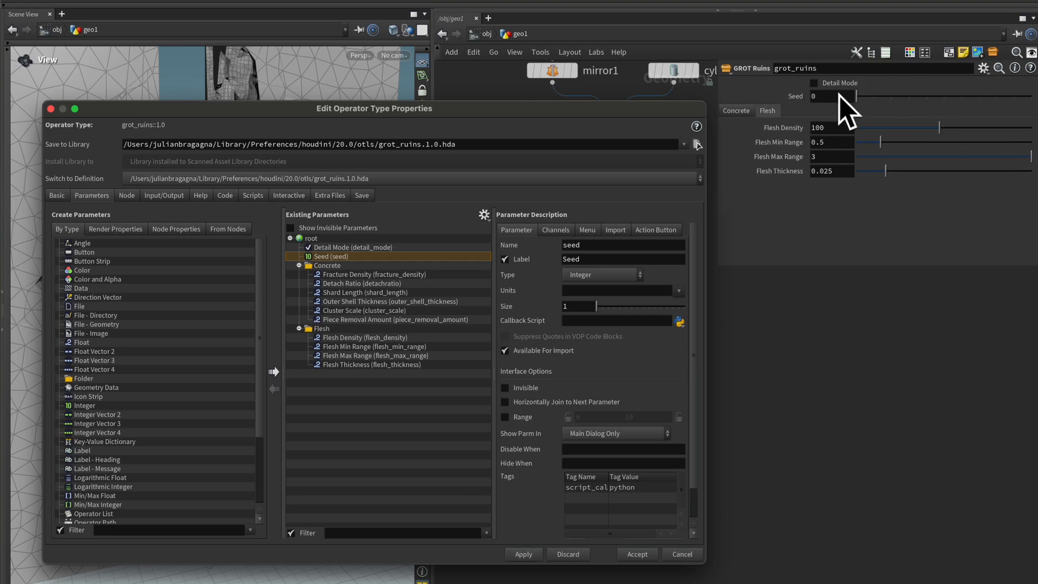
# - Insert a separator between Detail Mode and Seed and accept the asset's type properties
pyautogui.scroll(-3, 148, 414)
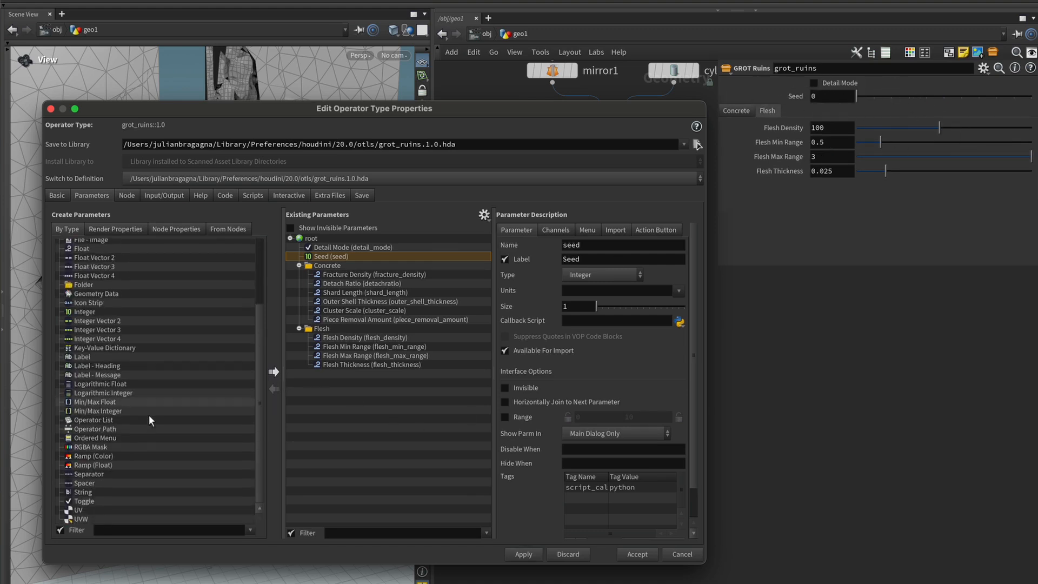
pyautogui.moveTo(210, 463); pyautogui.dragTo(358, 251)
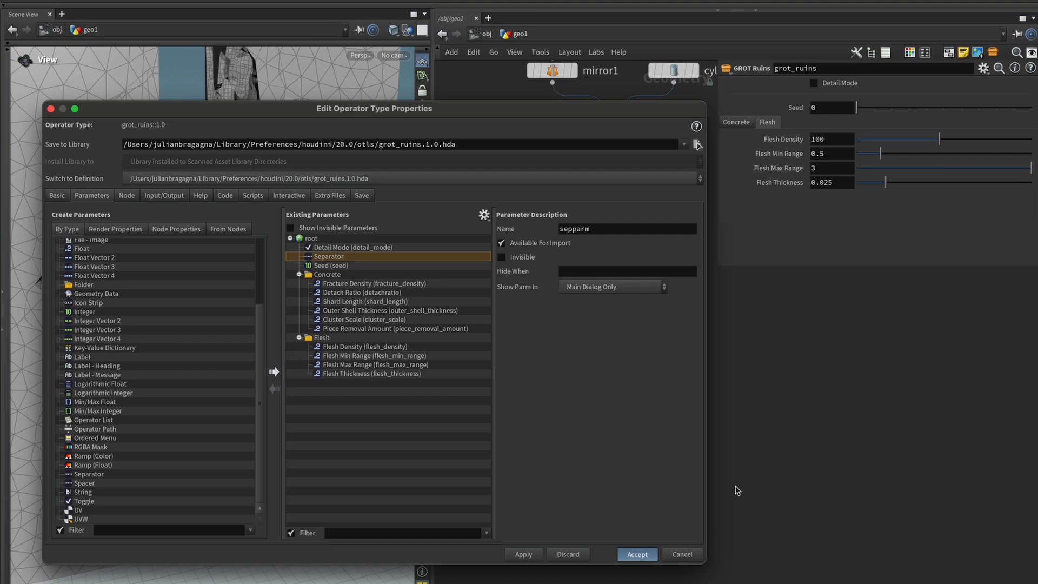
pyautogui.press('Return')
# - Copy the asset's Seed parameter and locate the scatter2 node inside the grot_ruins network
pyautogui.rightClick(828, 106)
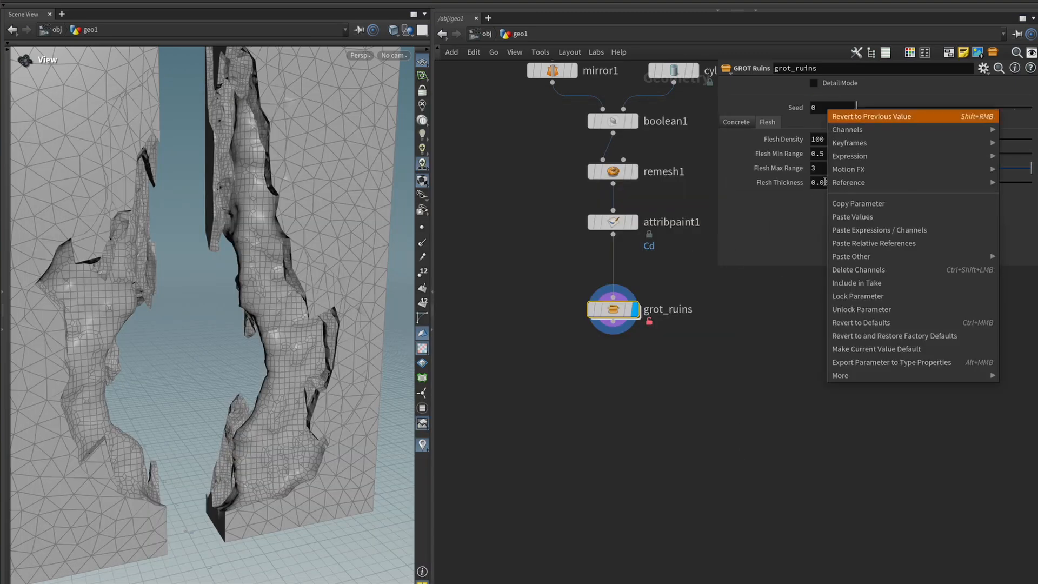
pyautogui.click(847, 215)
pyautogui.doubleClick(612, 309)
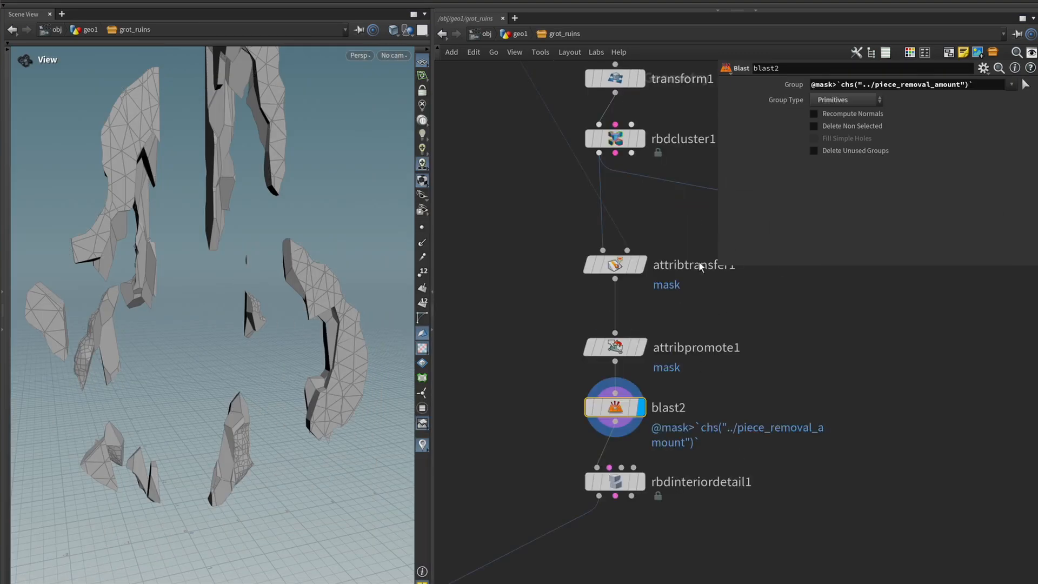
pyautogui.moveTo(699, 259); pyautogui.dragTo(666, 424, button='middle')
pyautogui.scroll(-6, 666, 425)
pyautogui.moveTo(655, 283); pyautogui.dragTo(678, 352, button='middle')
pyautogui.scroll(2, 678, 351)
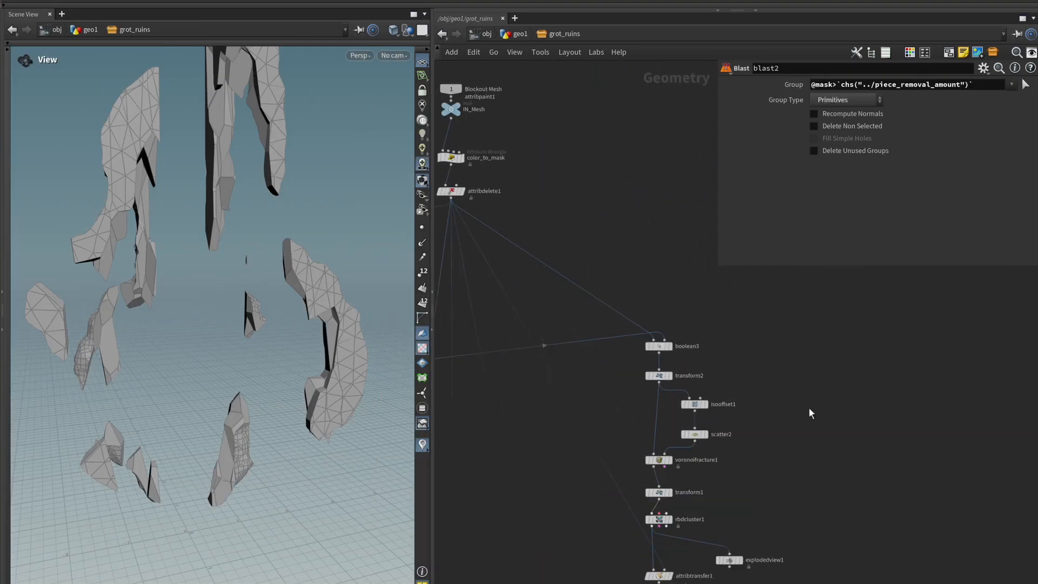
pyautogui.click(722, 442)
pyautogui.press('u')
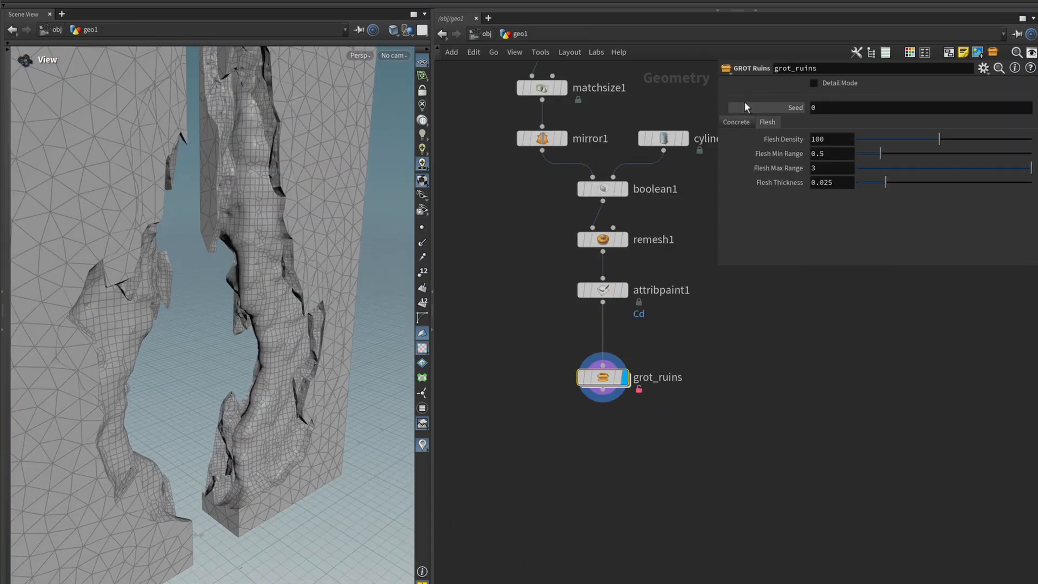
# - Review the Concrete and Flesh parameter folders and bring up the digital asset options of the grot_ruins node
pyautogui.click(740, 122)
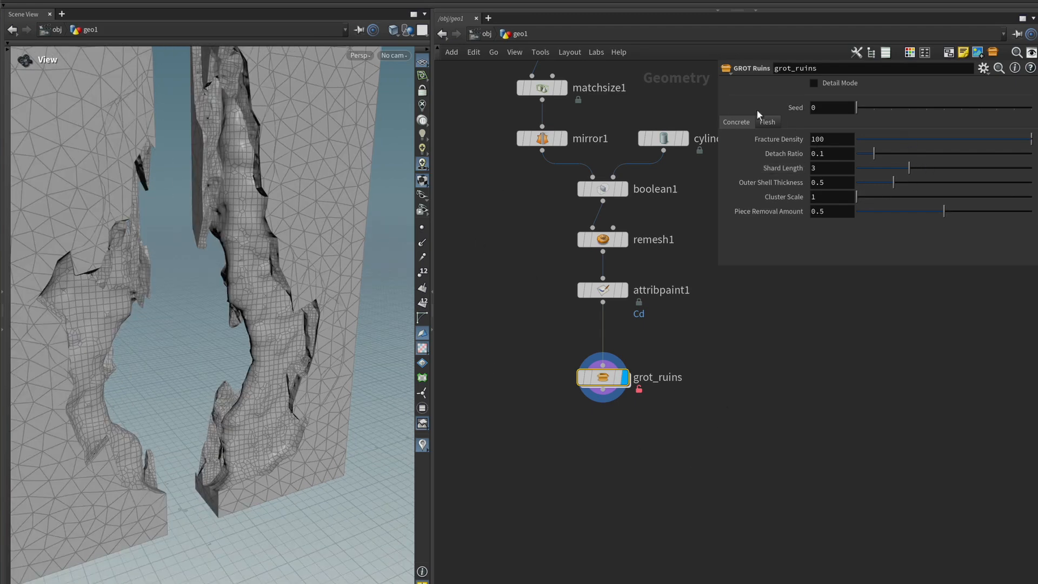
pyautogui.click(768, 122)
pyautogui.click(739, 123)
pyautogui.moveTo(607, 382)
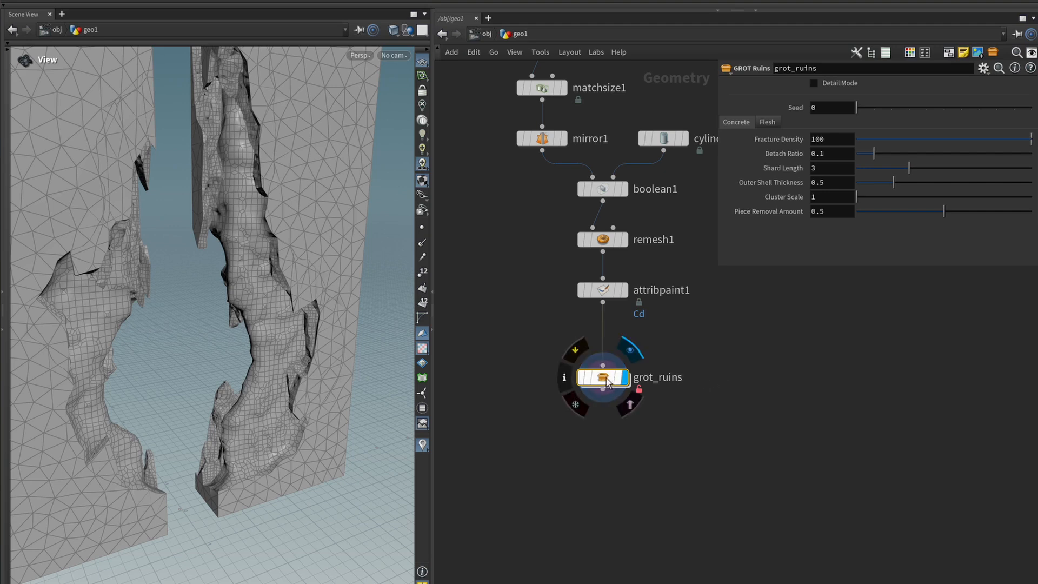
pyautogui.rightClick(604, 377)
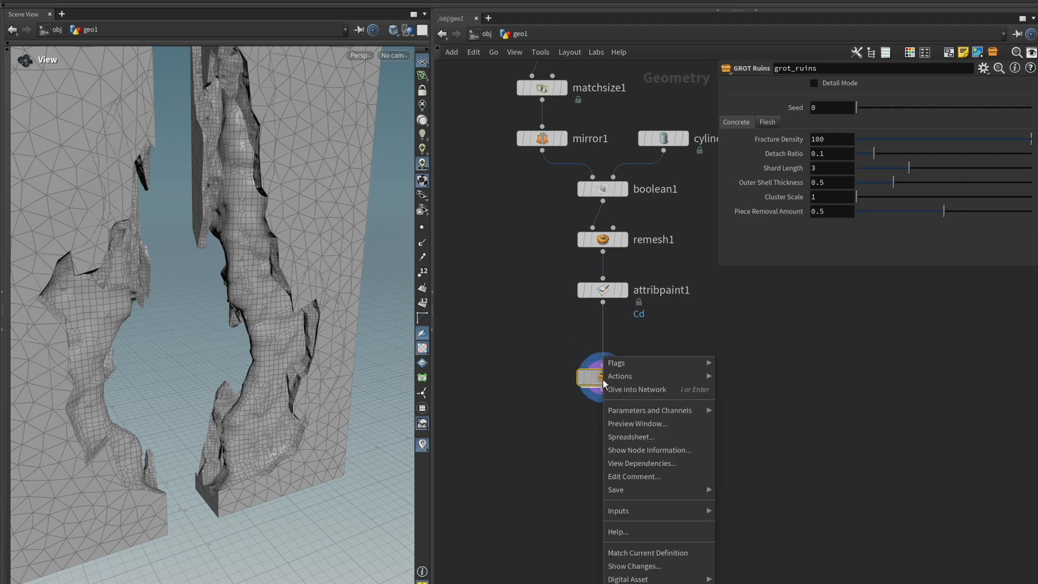
pyautogui.click(659, 543)
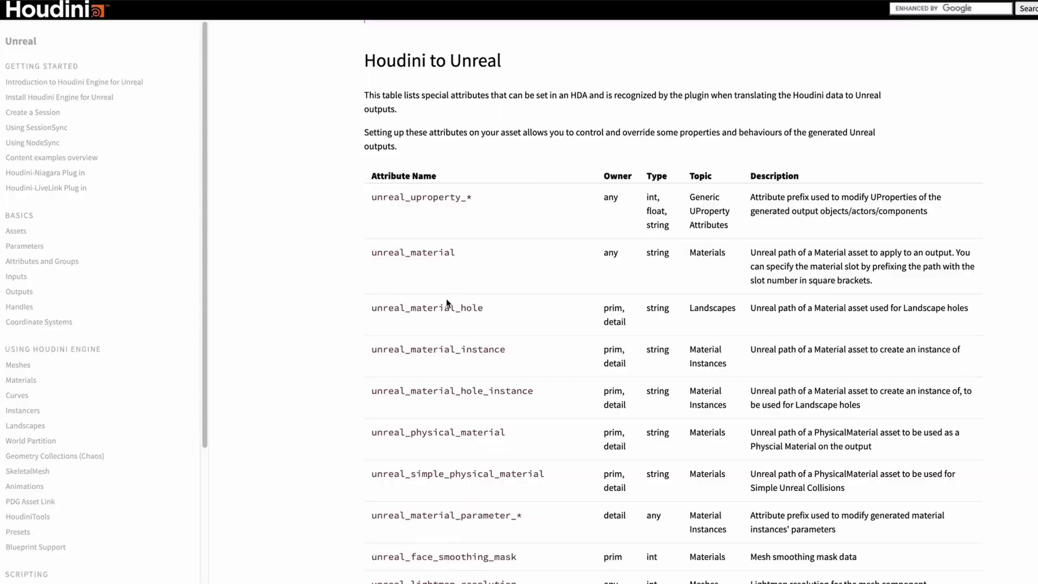
# - Examine the Houdini to Unreal attribute table in the documentation and the article on out-of-the-box HDAs for Unreal Engine
pyautogui.scroll(-13, 332, 84)
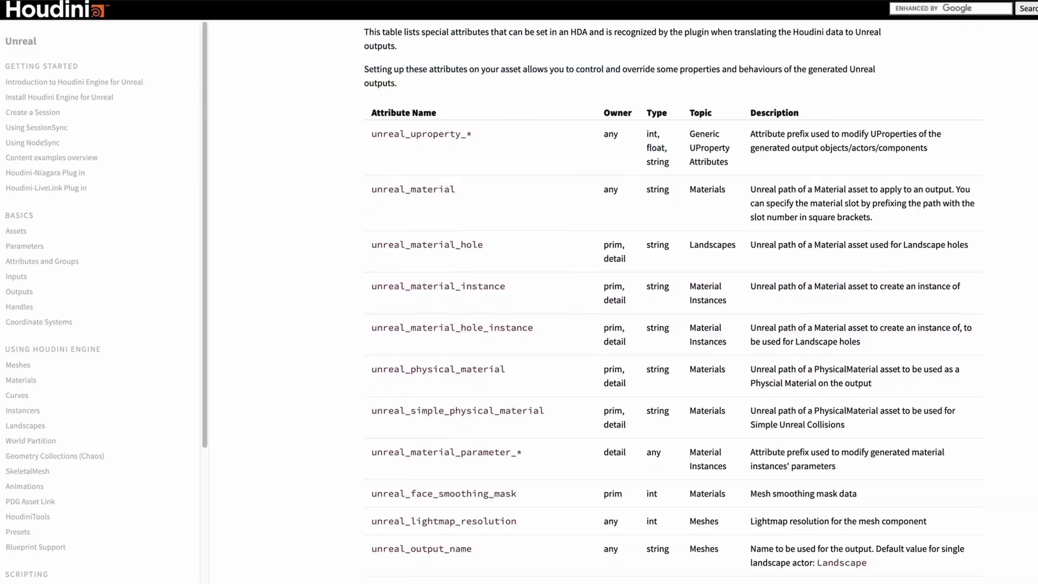
pyautogui.scroll(-20, 622, 303)
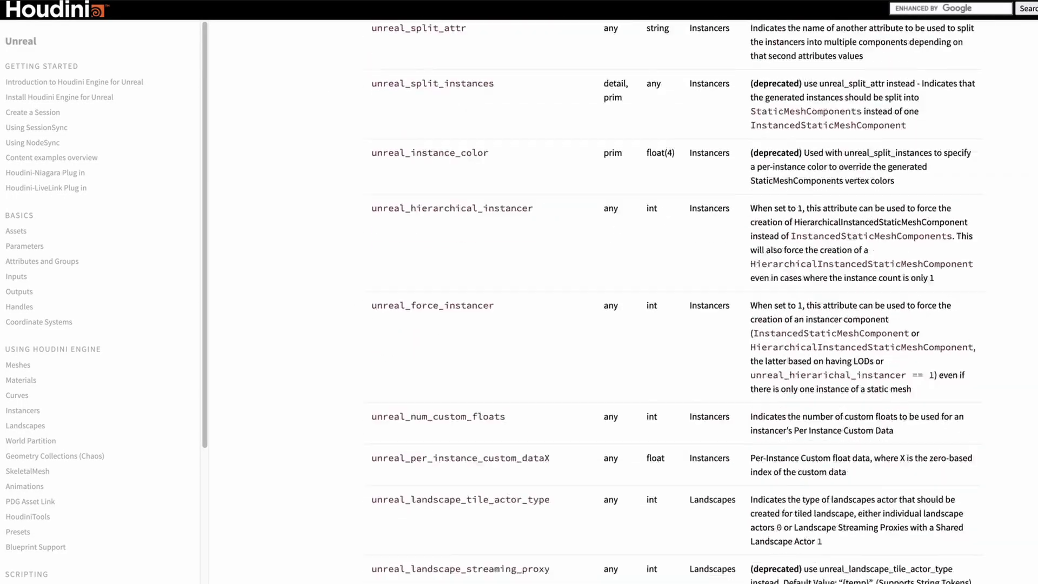
pyautogui.scroll(20, 1036, 103)
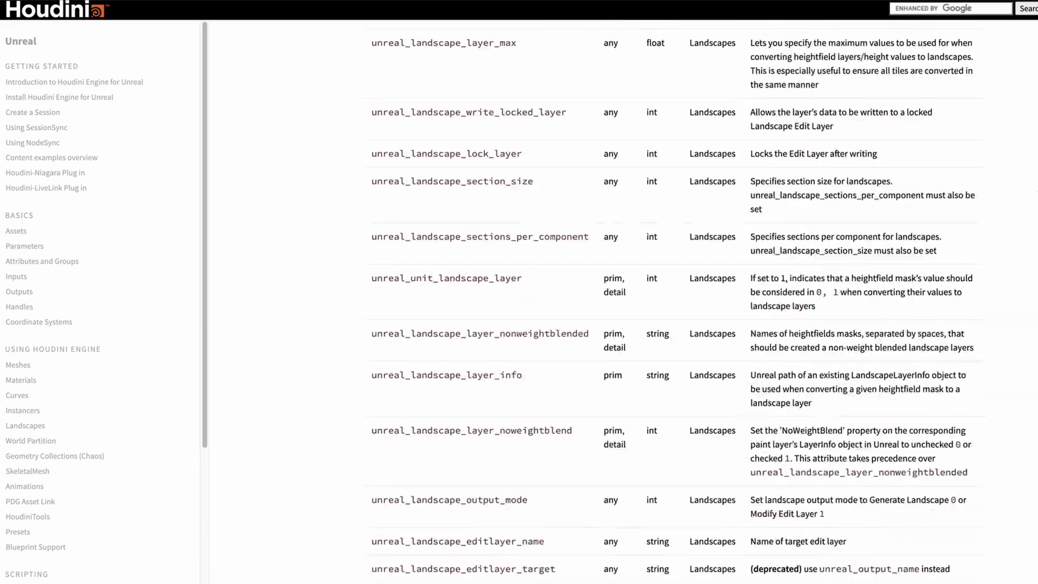
pyautogui.scroll(15, 1035, 103)
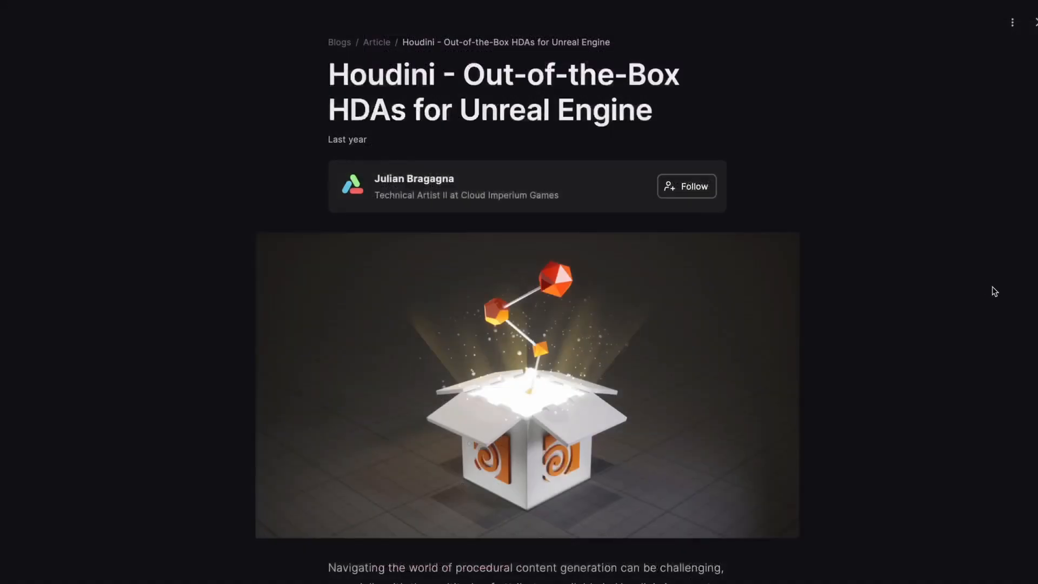
pyautogui.scroll(-4, 993, 289)
pyautogui.scroll(-10, 995, 292)
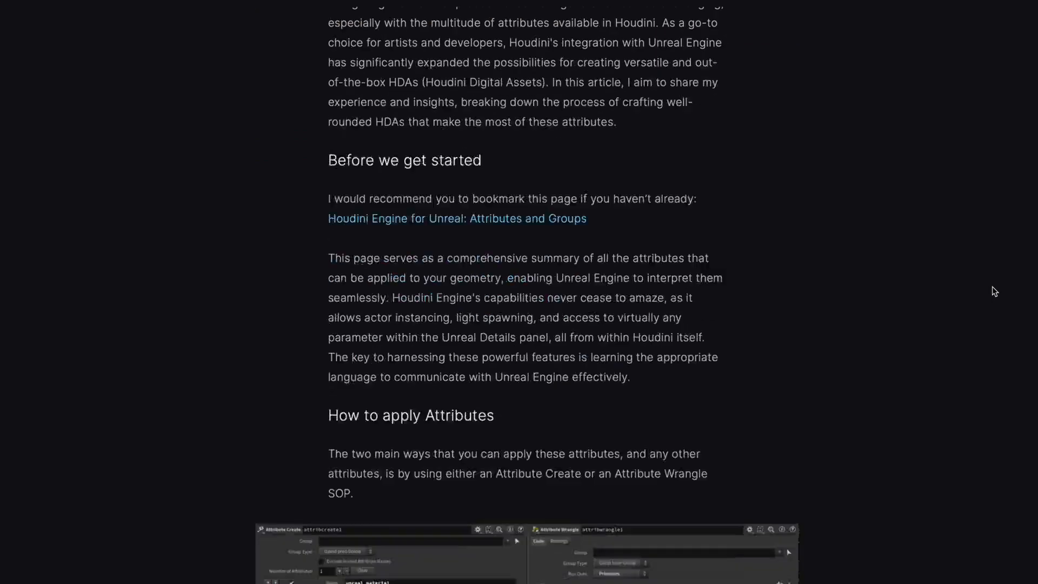
pyautogui.scroll(-5, 995, 291)
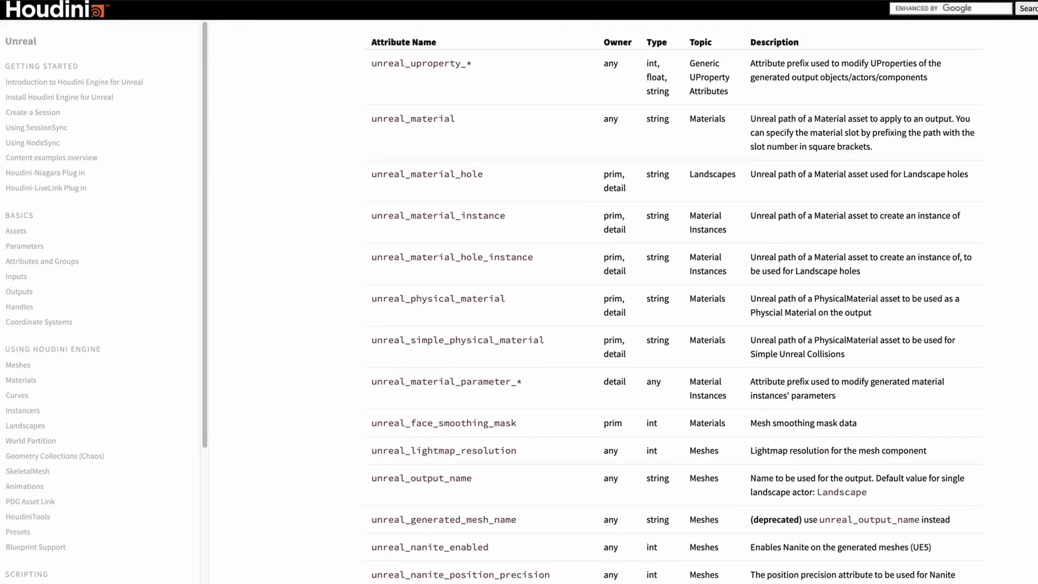
# - Look up the unreal_material entry in the documentation's Houdini to Unreal attribute table
pyautogui.scroll(3, 715, 161)
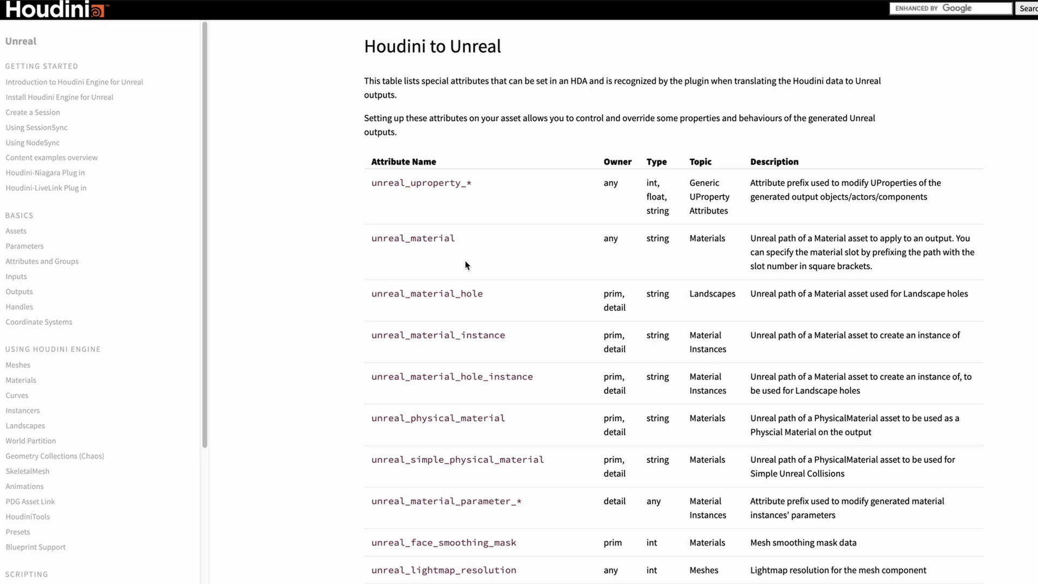
pyautogui.click(451, 243)
pyautogui.click(494, 247)
pyautogui.moveTo(451, 244); pyautogui.dragTo(373, 241)
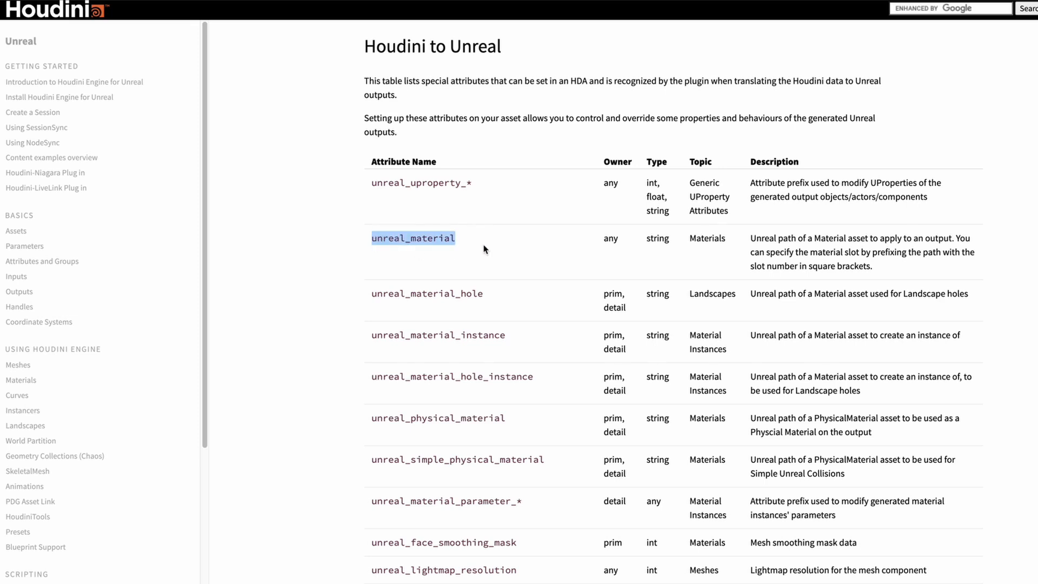
pyautogui.click(485, 248)
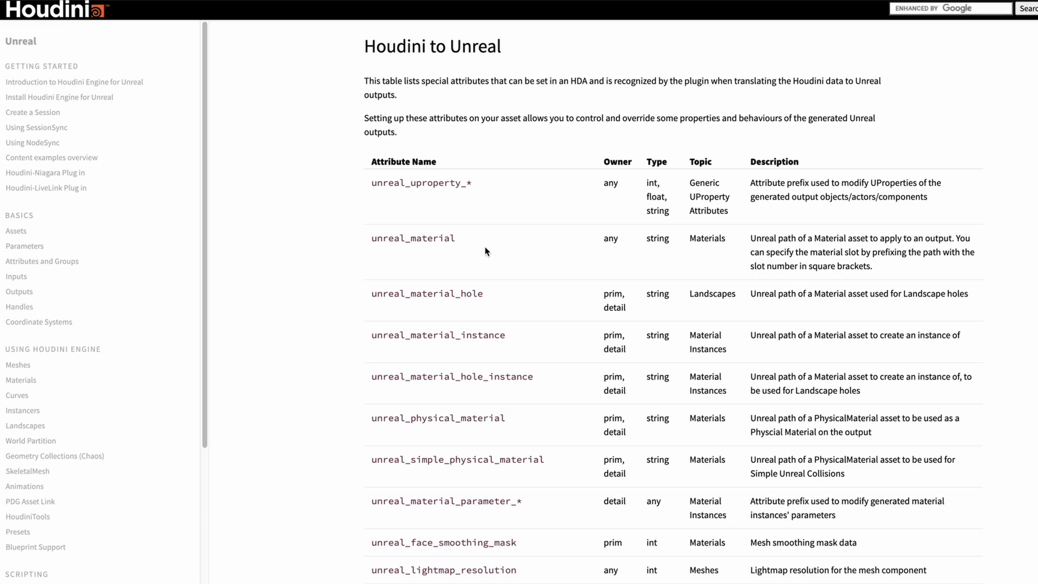
pyautogui.scroll(2, 485, 250)
pyautogui.moveTo(373, 335); pyautogui.dragTo(456, 336)
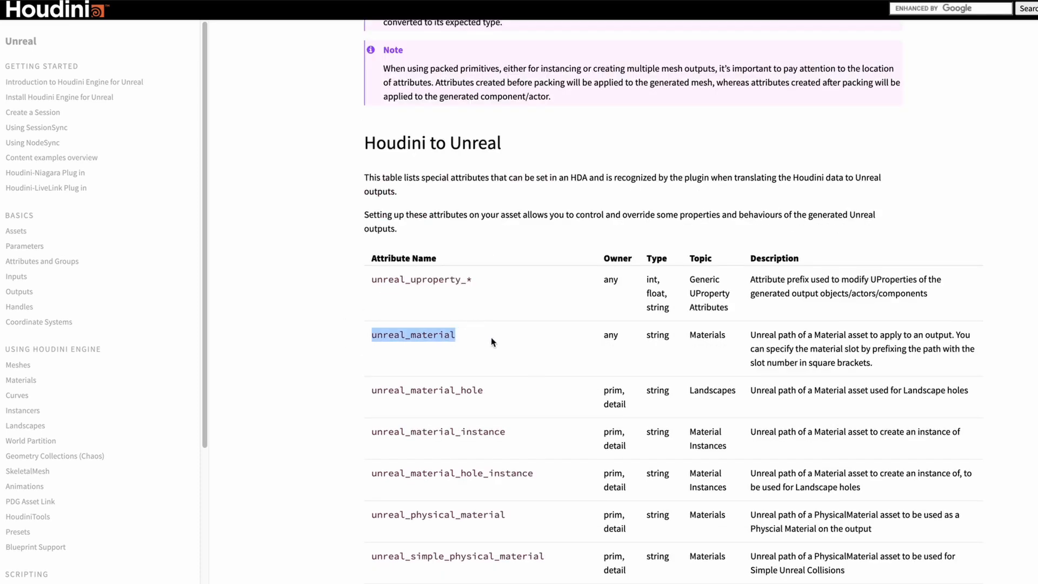
pyautogui.moveTo(371, 336); pyautogui.dragTo(486, 339)
pyautogui.click(481, 344)
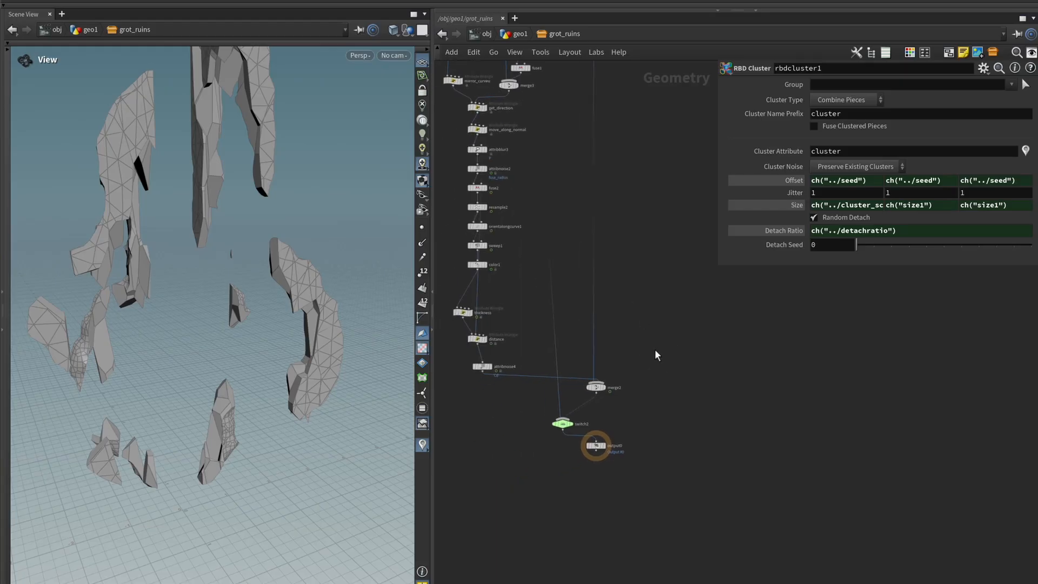
# - Add an Attribute Create node near merge2 that defines a primitive string attribute unreal_material holding the relative shader path inside the Unreal project
pyautogui.press('Tab')
pyautogui.press('Escape')
pyautogui.click(622, 395)
pyautogui.scroll(4, 627, 392)
pyautogui.moveTo(606, 407); pyautogui.dragTo(619, 314)
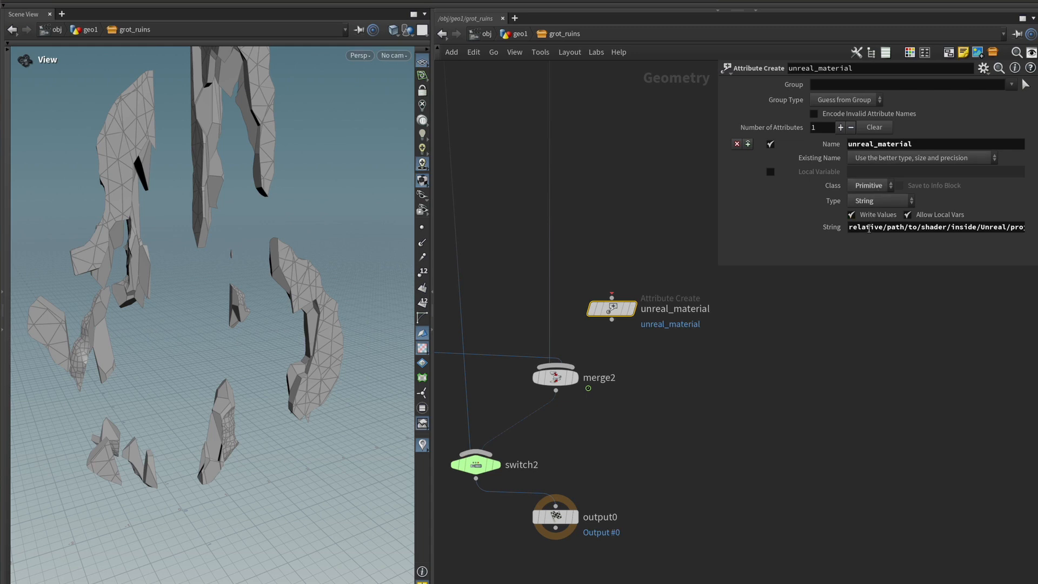
pyautogui.click(956, 145)
pyautogui.doubleClick(915, 144)
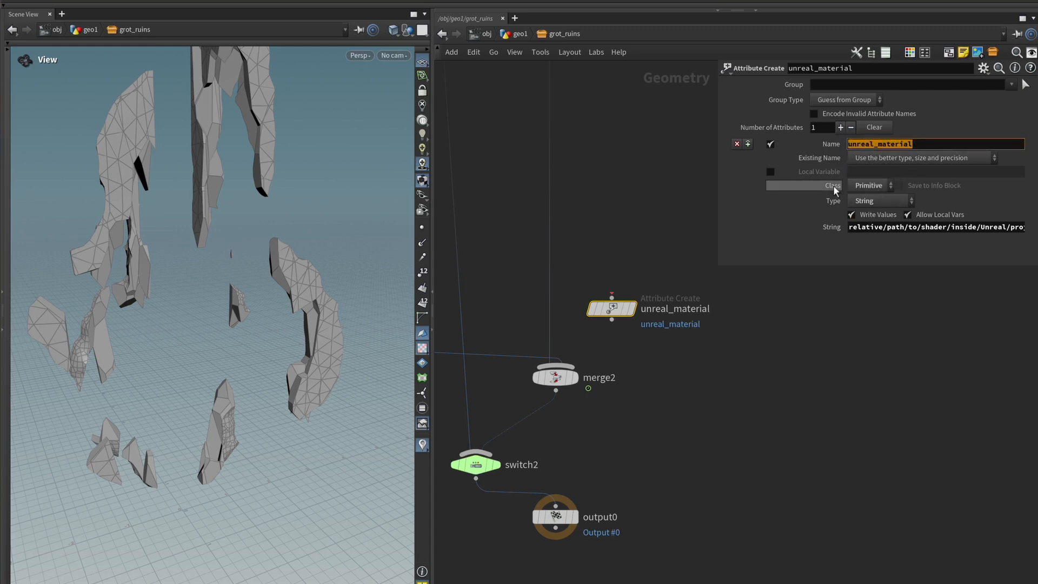
pyautogui.click(812, 242)
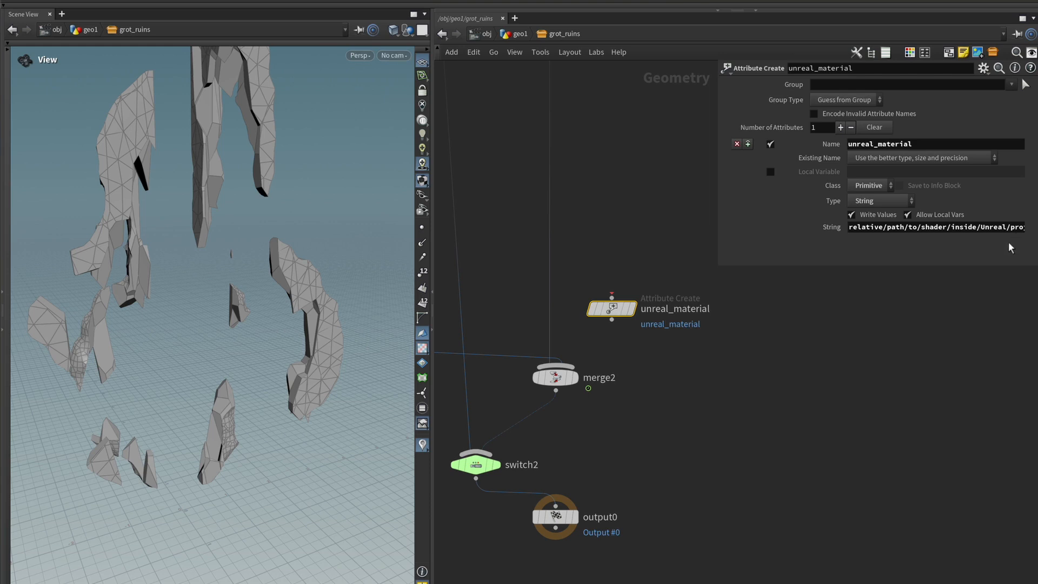
# - Insert the unreal_material node into the vertical connection feeding merge2
pyautogui.moveTo(609, 273); pyautogui.dragTo(665, 316, button='middle')
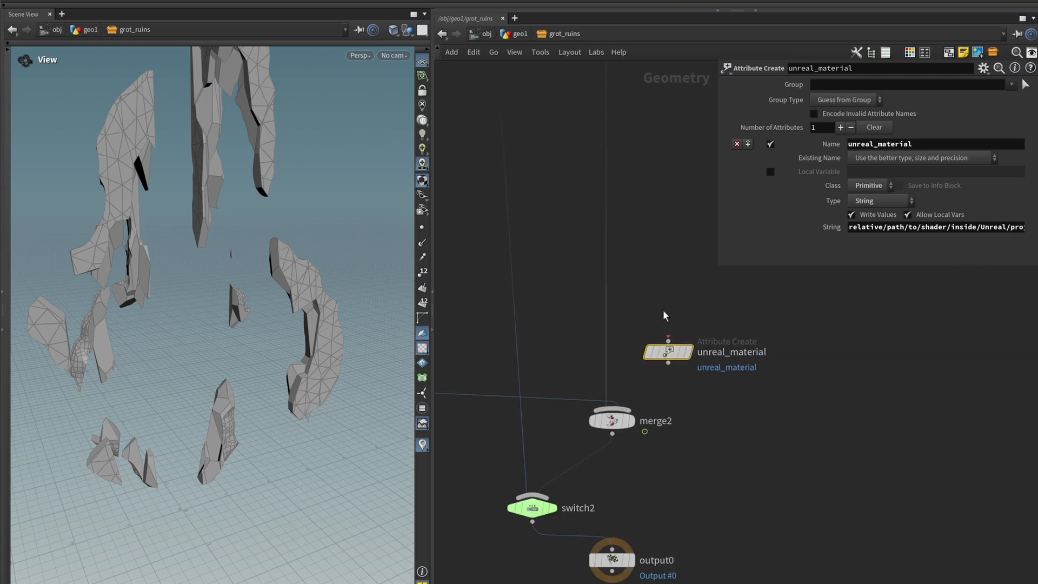
pyautogui.moveTo(686, 363); pyautogui.dragTo(737, 399, button='middle')
pyautogui.moveTo(739, 398)
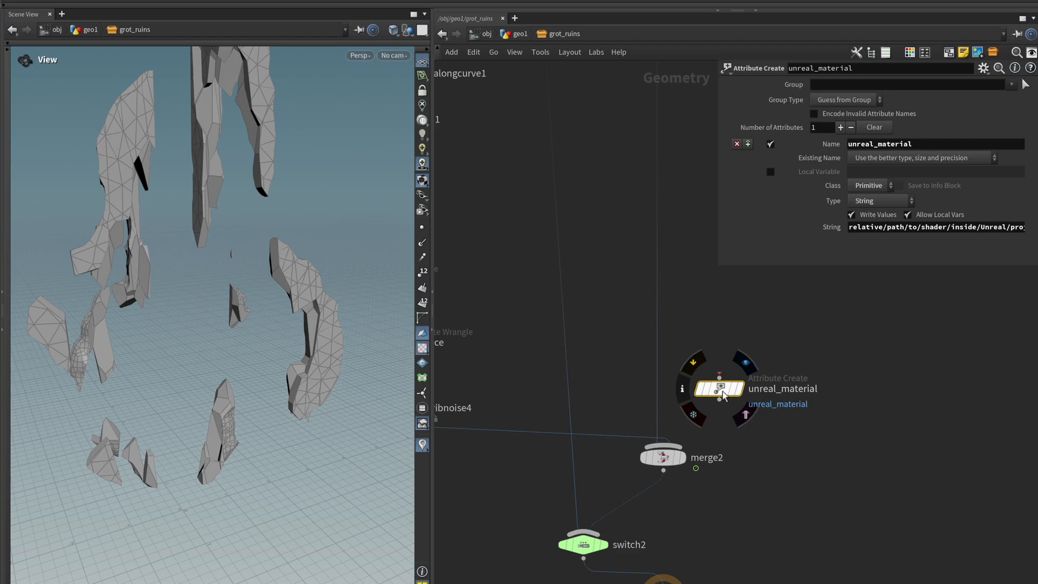
pyautogui.moveTo(724, 395); pyautogui.dragTo(795, 439, button='middle')
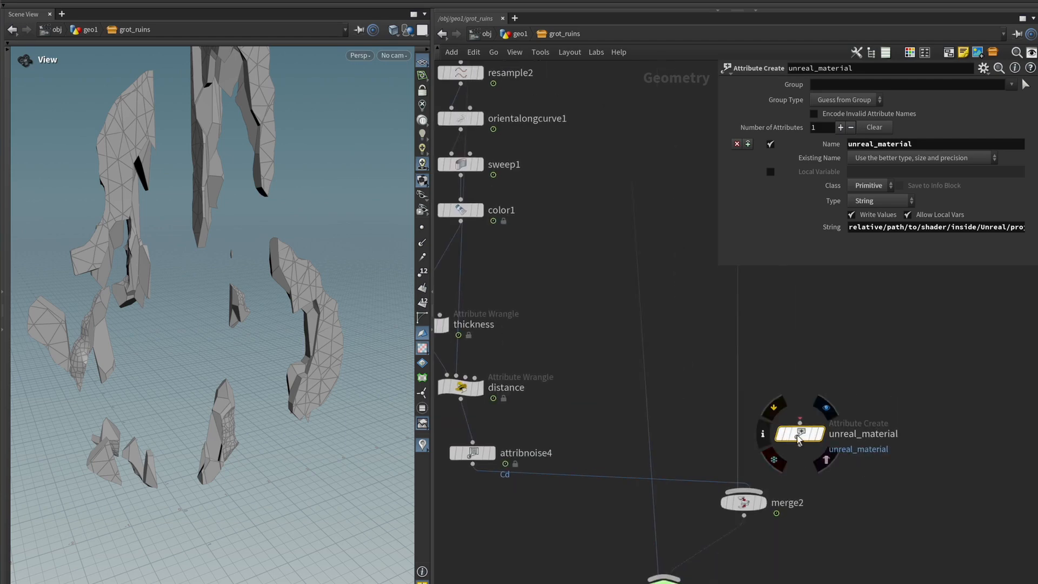
pyautogui.moveTo(801, 437); pyautogui.dragTo(746, 412)
pyautogui.moveTo(825, 409); pyautogui.dragTo(773, 397, button='middle')
pyautogui.moveTo(655, 447); pyautogui.dragTo(724, 431, button='middle')
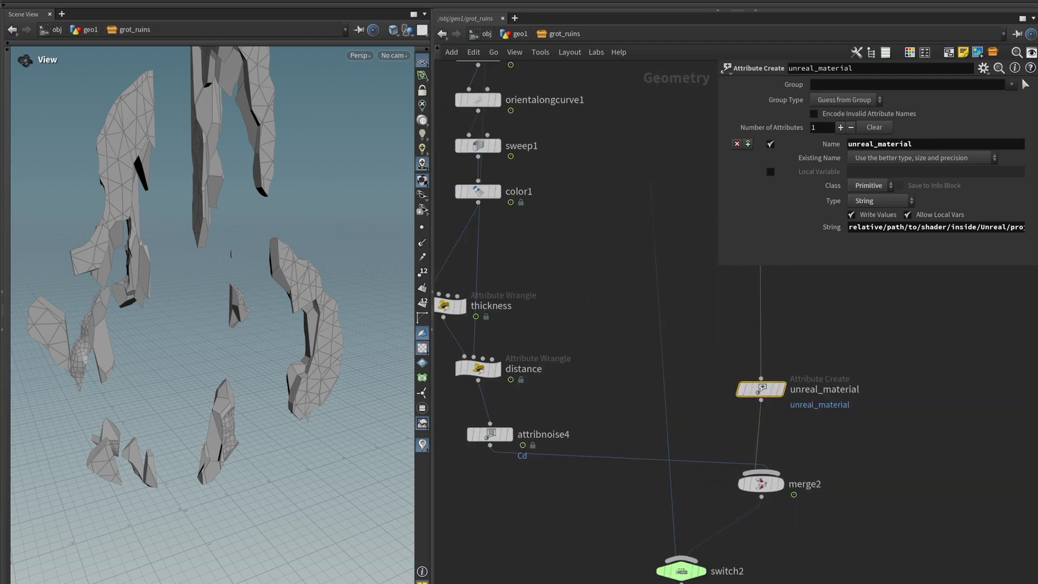
# - Expose the unreal_material node's String value as a GROT Ruins asset parameter named mat_concrete with the label Concrete
pyautogui.click(514, 34)
pyautogui.rightClick(604, 373)
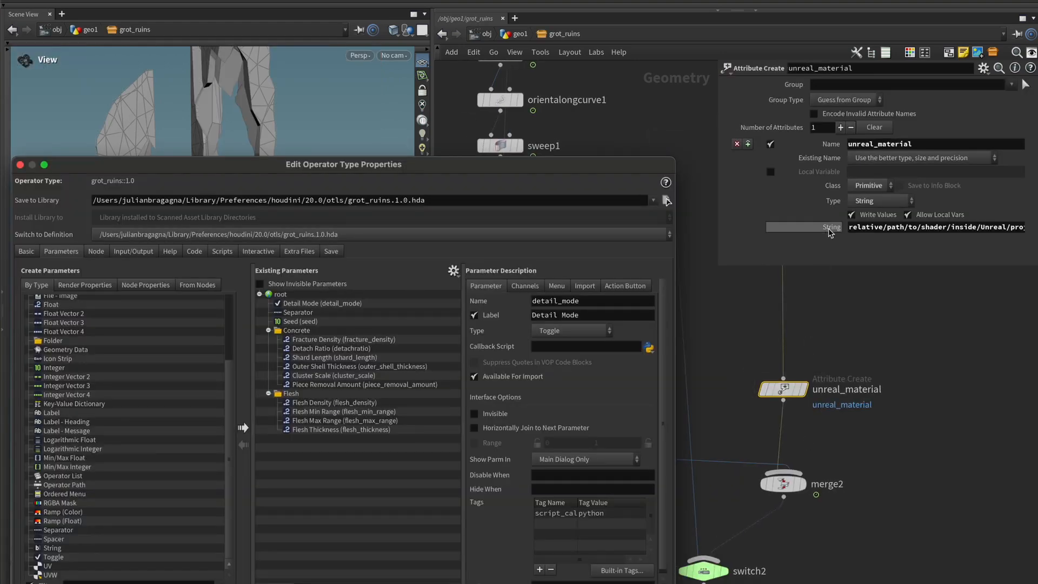
pyautogui.moveTo(831, 233); pyautogui.dragTo(346, 438)
pyautogui.click(608, 302)
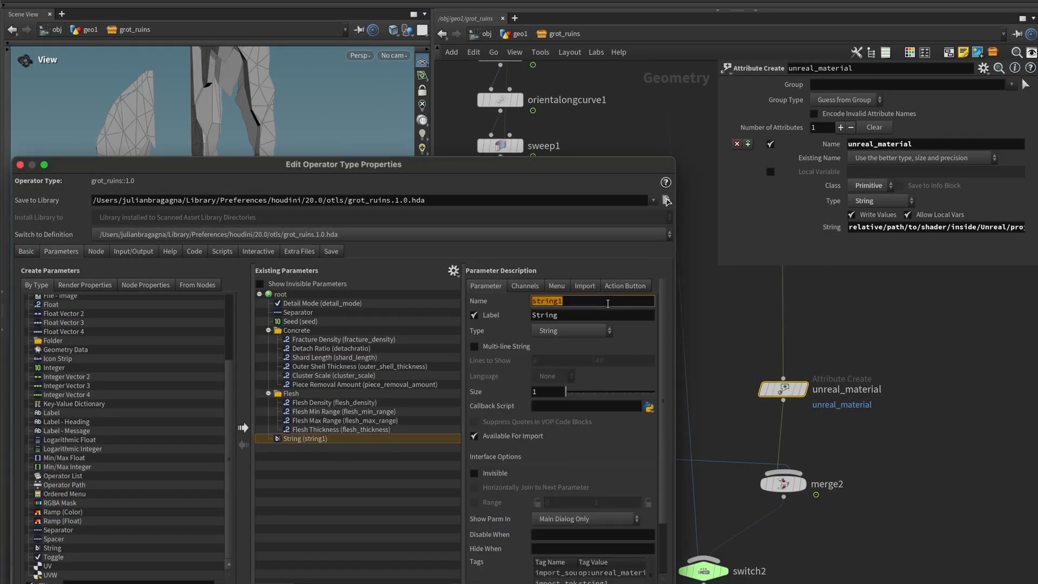
pyautogui.write('mat_concrete')
pyautogui.press('Tab')
pyautogui.write('Concrete')
pyautogui.moveTo(572, 163); pyautogui.dragTo(570, 78)
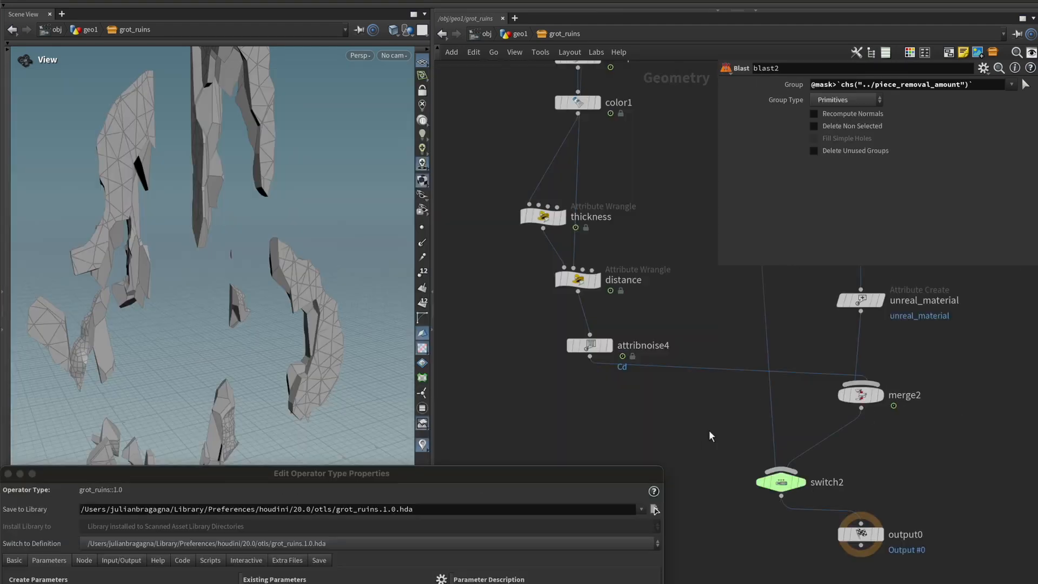
# - Add a second unreal_material Attribute Create node and insert it into the connection between attribnoise4 and merge2
pyautogui.press('Tab')
pyautogui.write('unrea')
pyautogui.press('Return')
pyautogui.click(670, 382)
pyautogui.moveTo(671, 381); pyautogui.dragTo(603, 389)
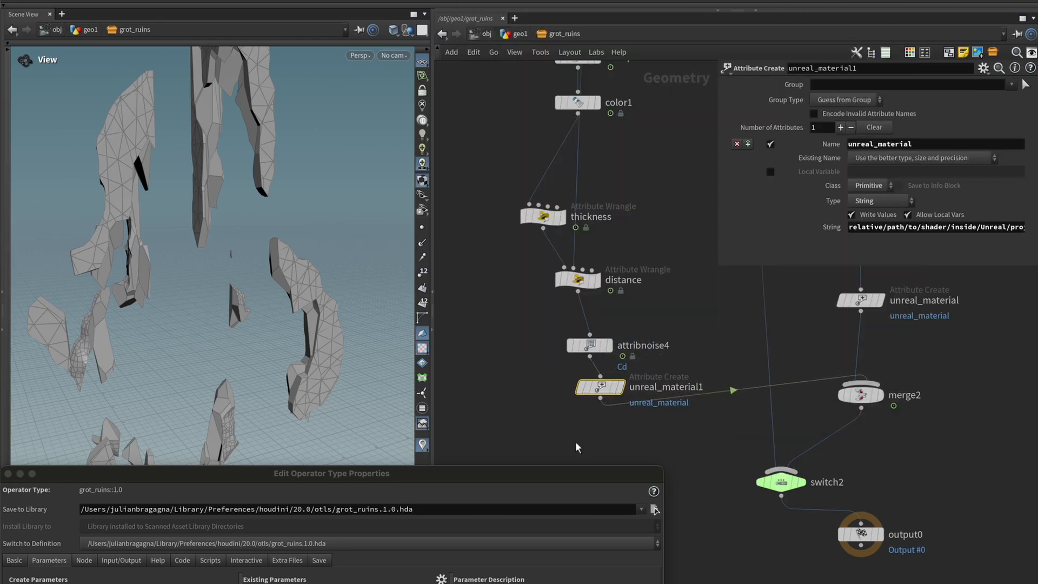
pyautogui.moveTo(515, 393); pyautogui.dragTo(705, 350, button='middle')
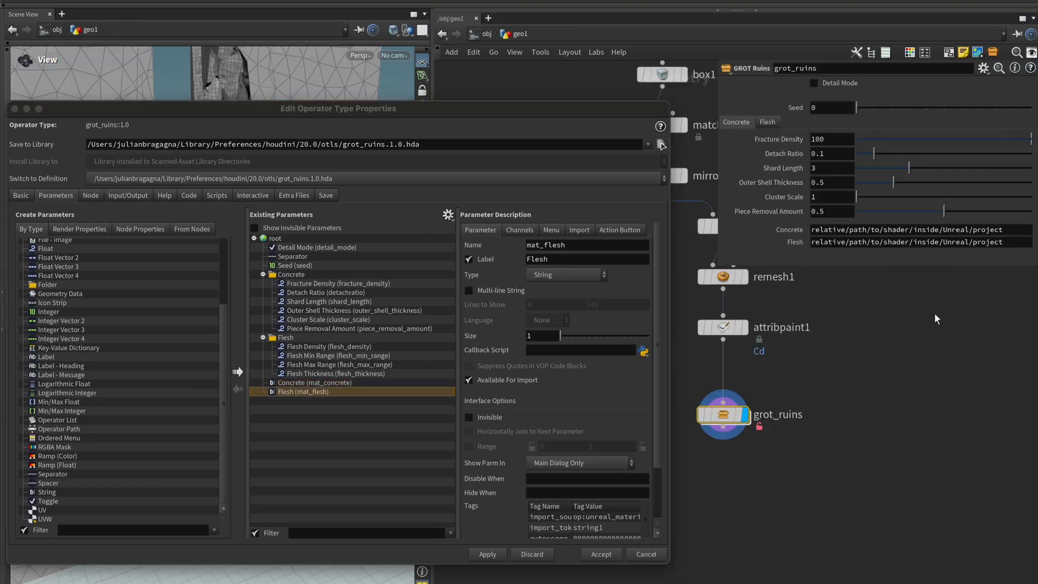
# - Accept the asset's parameter changes, including mat_concrete and mat_flesh, and save the grot_ruins node type
pyautogui.moveTo(837, 384); pyautogui.dragTo(865, 415, button='middle')
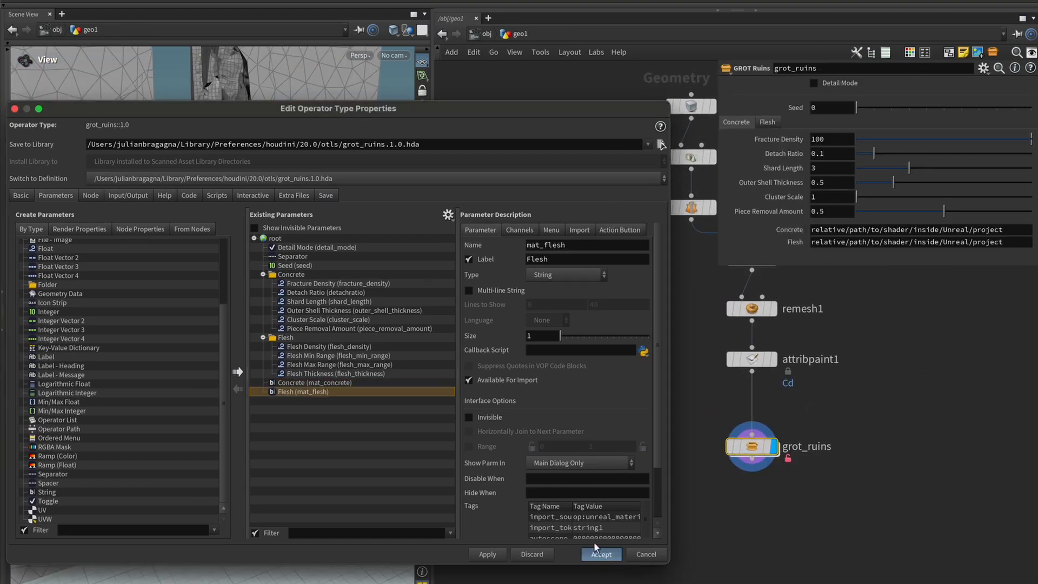
pyautogui.click(599, 554)
pyautogui.rightClick(755, 451)
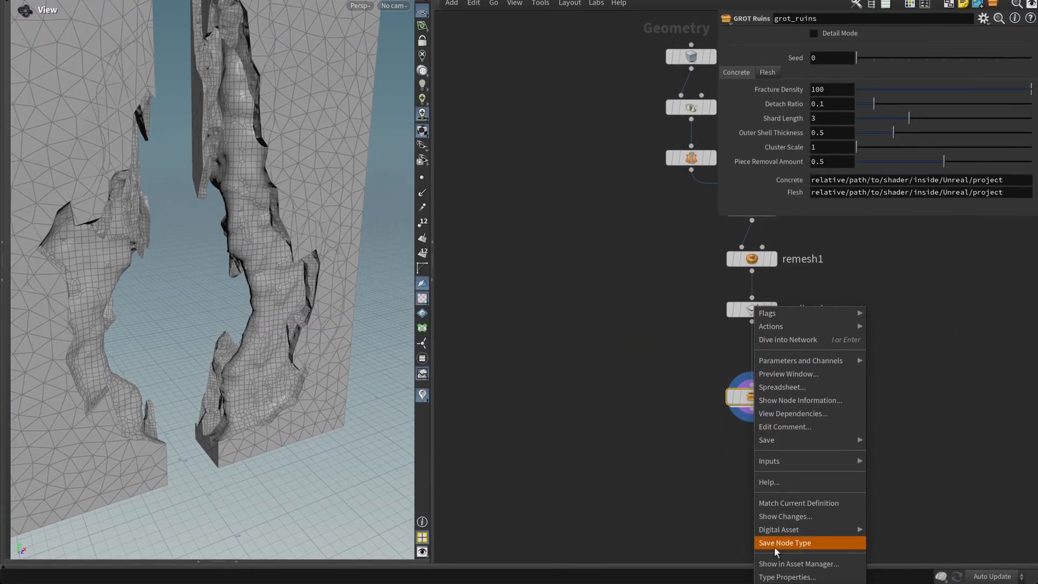
pyautogui.click(824, 545)
pyautogui.press('h')
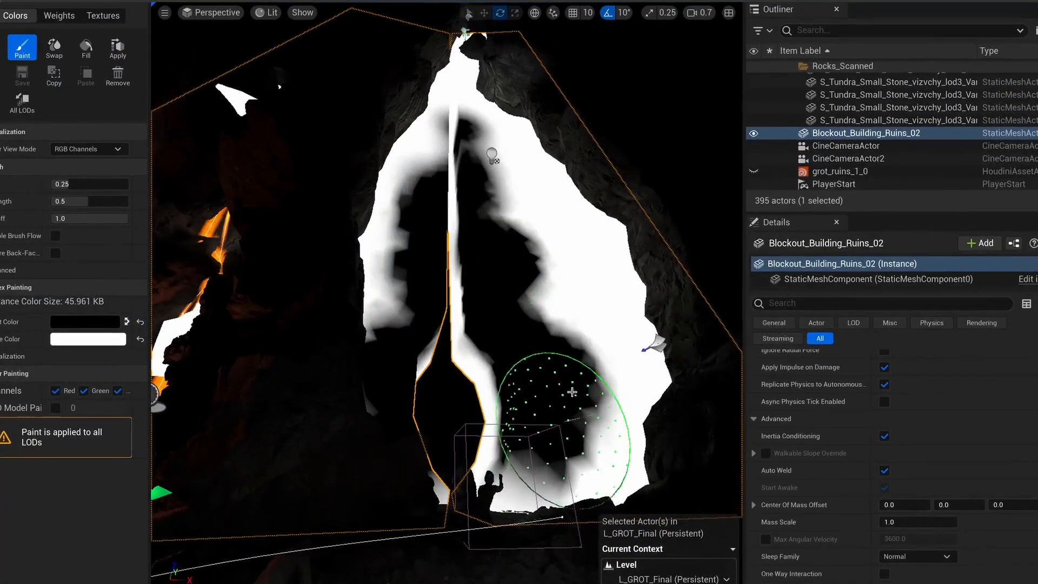
# - Switch to Unreal Engine, paint vertex colors on the Blockout_Building_Ruins_02 mesh, and inspect the grot_ruins_1_0 asset up close
pyautogui.moveTo(573, 392)
pyautogui.keyDown('shift'); pyautogui.mouseDown()
pyautogui.moveTo(566, 371)
pyautogui.moveTo(371, 236)
pyautogui.moveTo(378, 220)
pyautogui.moveTo(359, 347)
pyautogui.mouseUp(); pyautogui.keyUp('shift')
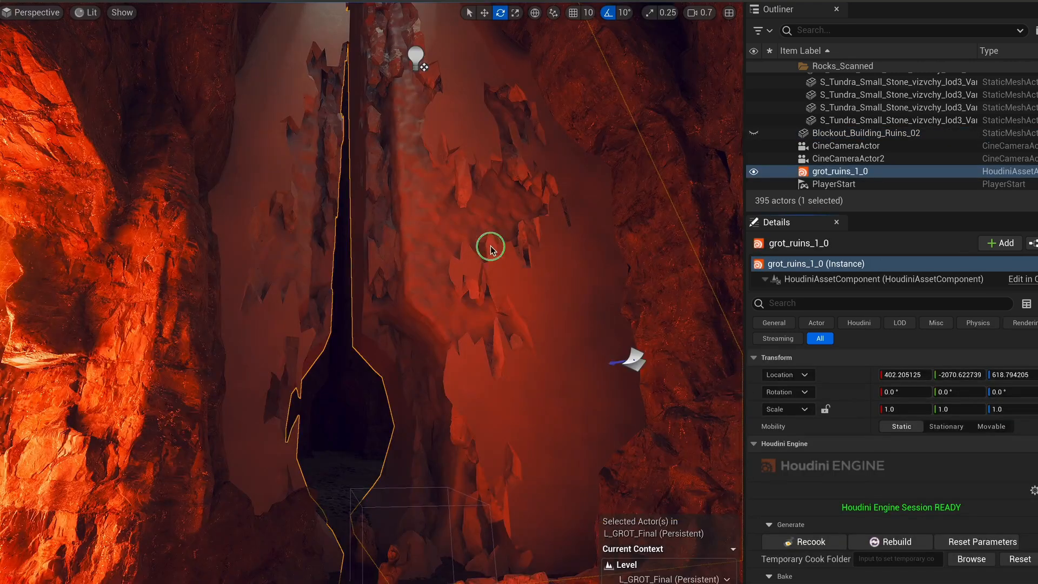
pyautogui.moveTo(486, 243)
pyautogui.mouseDown(button='right')
pyautogui.moveTo(546, 184)
pyautogui.moveTo(536, 186)
pyautogui.moveTo(551, 187)
pyautogui.mouseUp(button='right')
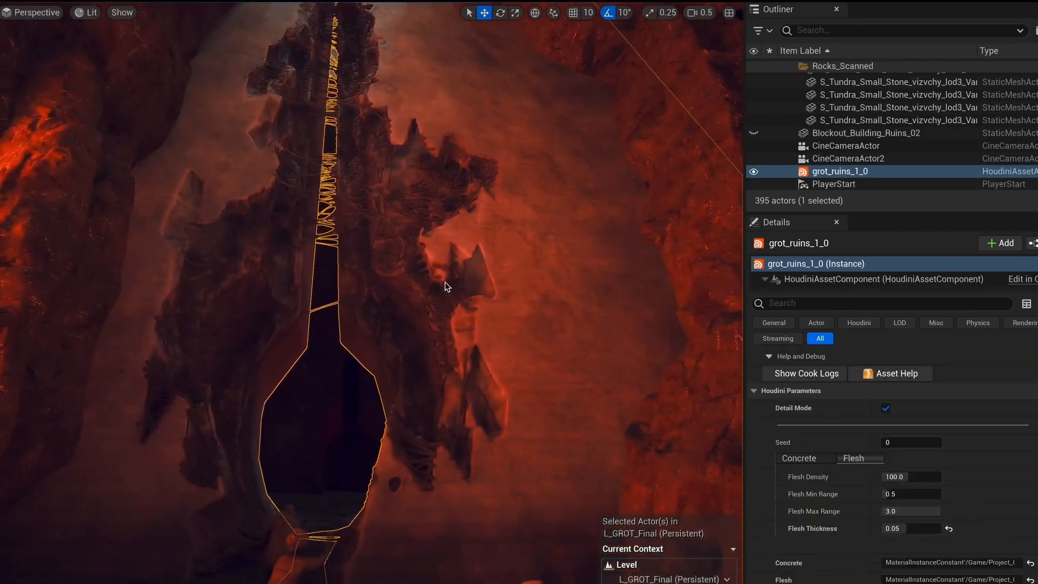
pyautogui.moveTo(665, 278); pyautogui.dragTo(633, 283, button='right')
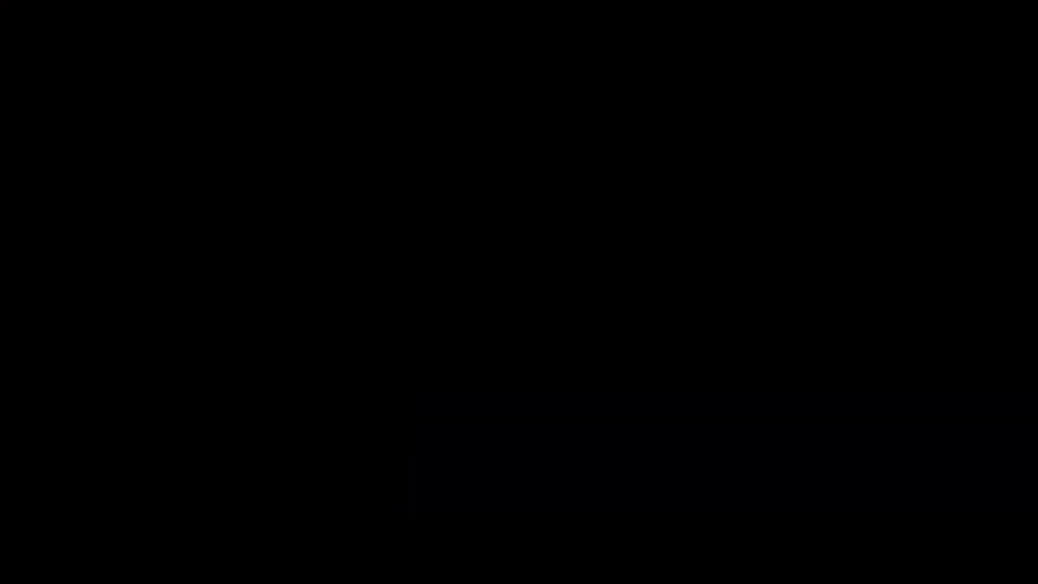